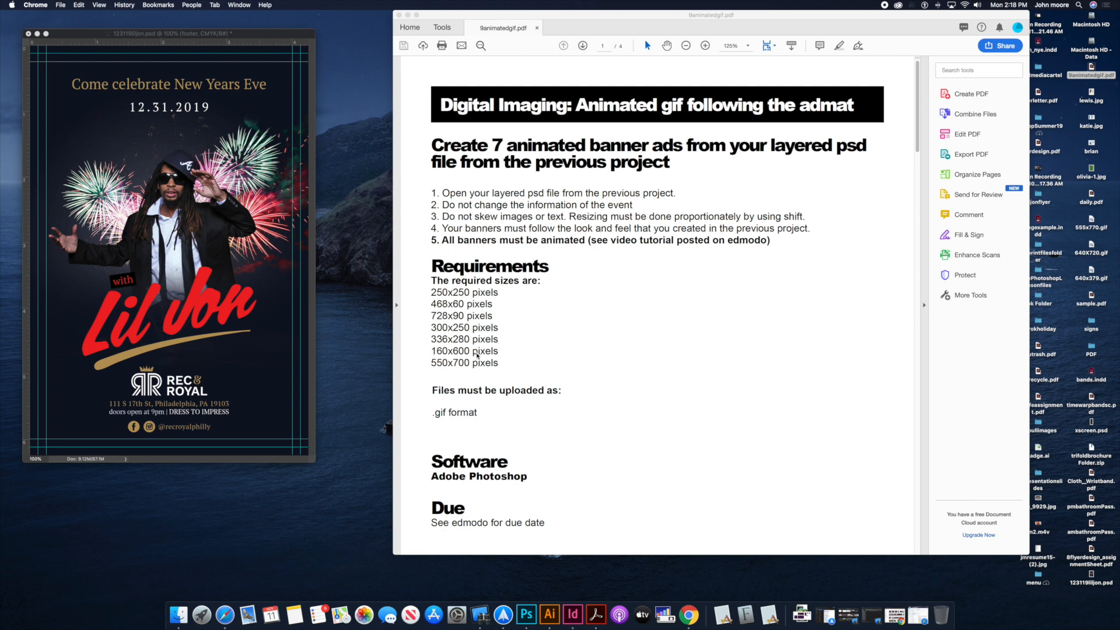
Step: Create a new 160 by 600 pixel RGB document at 72 pixels/inch with a black background
{"action": "left_click", "coordinate": [277, 47]}
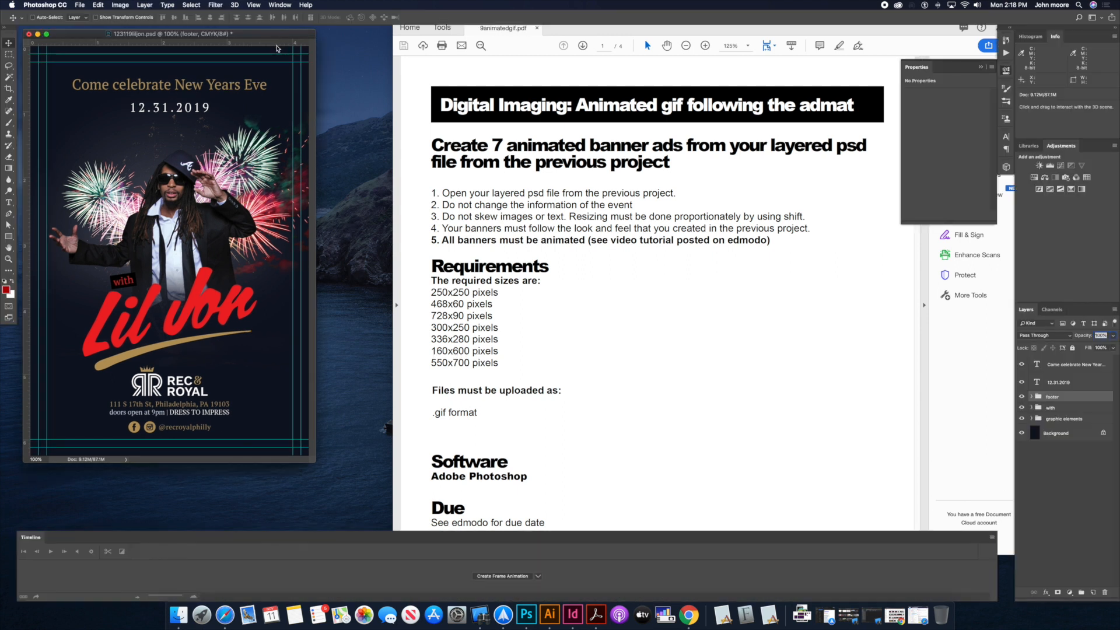
{"action": "key", "text": "super+n"}
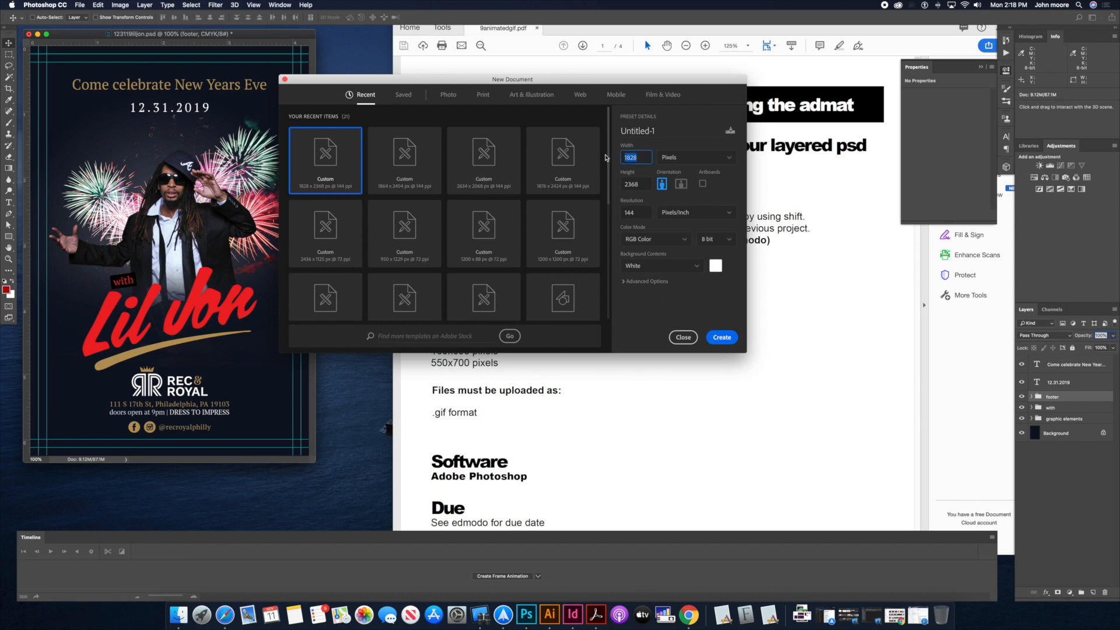
{"action": "type", "text": "160"}
{"action": "key", "text": "Tab"}
{"action": "left_click_drag", "start_coordinate": [617, 83], "coordinate": [593, 34]}
{"action": "type", "text": "60"}
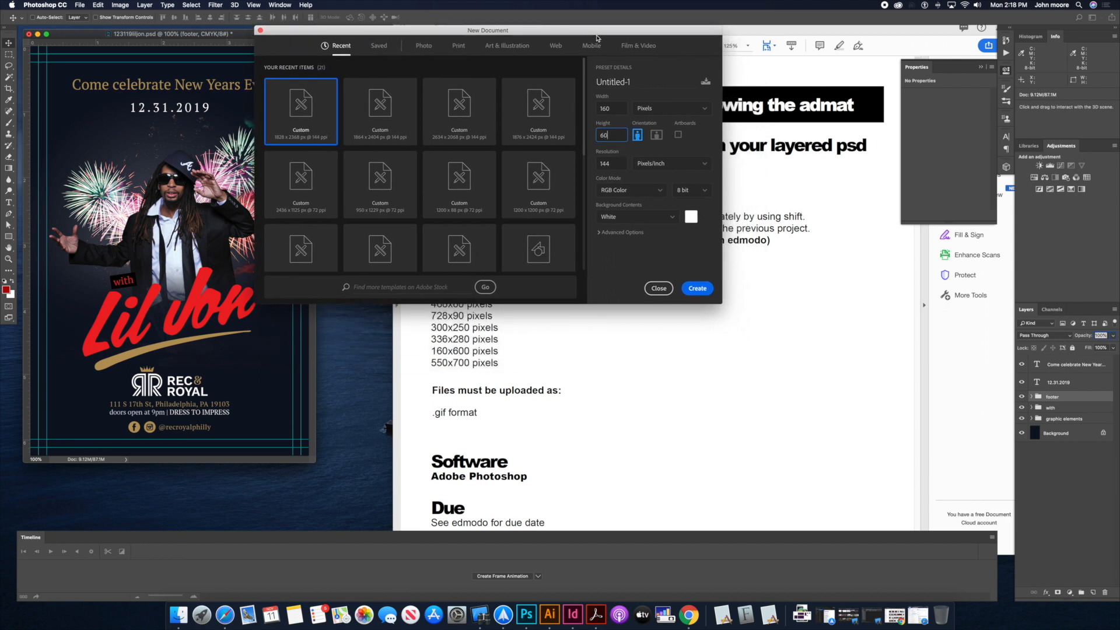
{"action": "type", "text": "0"}
{"action": "double_click", "coordinate": [609, 164]}
{"action": "type", "text": "72"}
{"action": "left_click", "coordinate": [630, 222]}
{"action": "left_click", "coordinate": [623, 232]}
{"action": "left_click", "coordinate": [697, 289]}
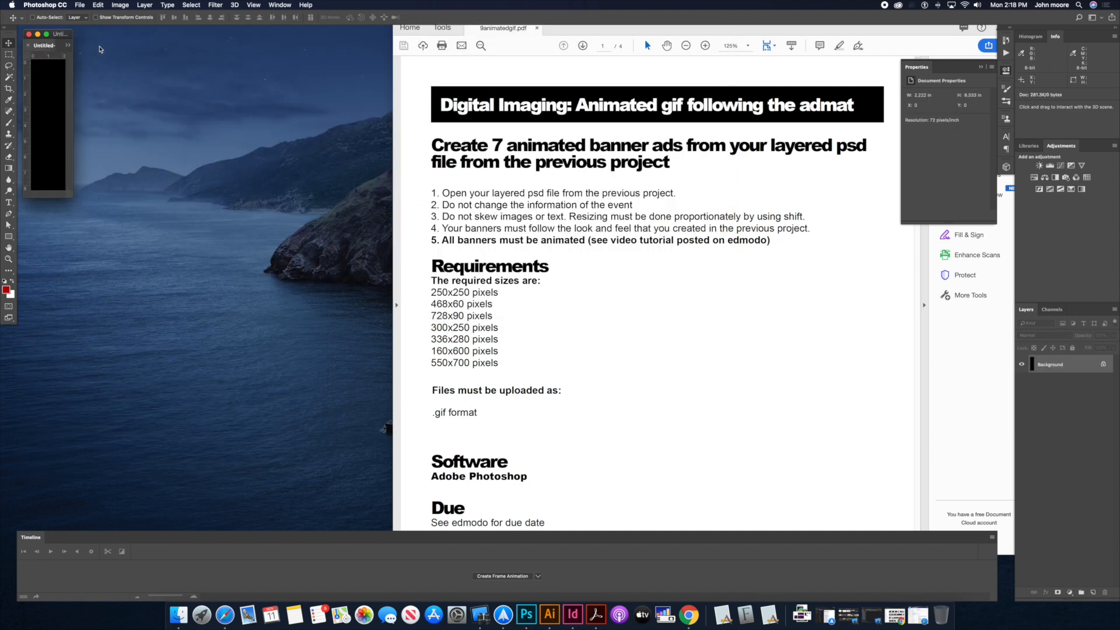
Step: Place the blank banner document beside the flyer and resize both document windows so their full canvases show
{"action": "left_click_drag", "start_coordinate": [45, 47], "coordinate": [273, 112]}
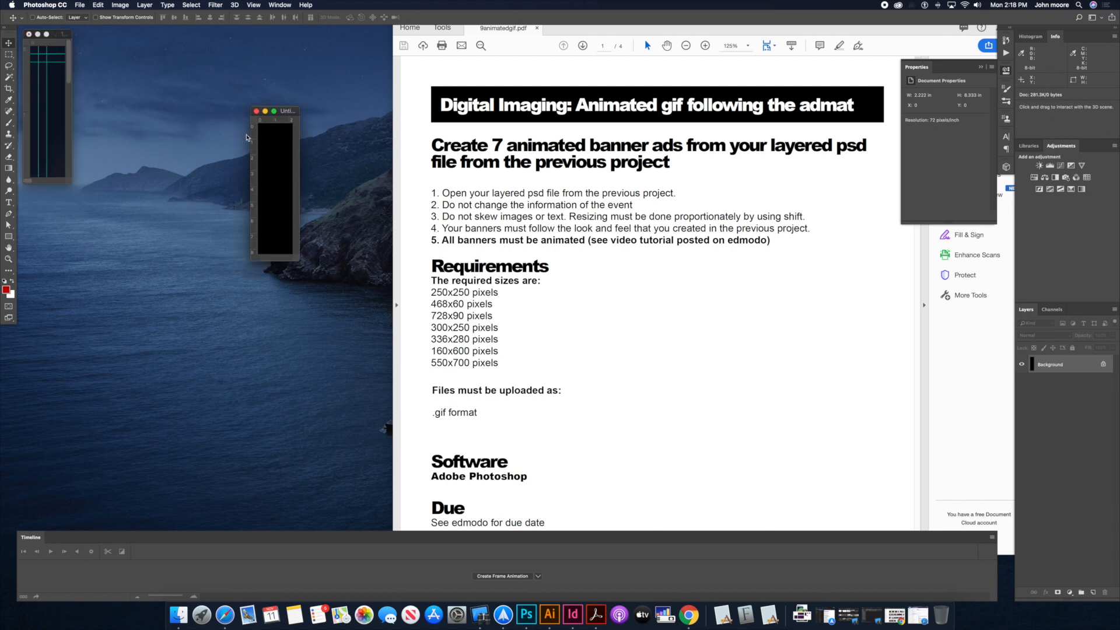
{"action": "key", "text": "super+equal"}
{"action": "left_click_drag", "start_coordinate": [69, 181], "coordinate": [273, 460]}
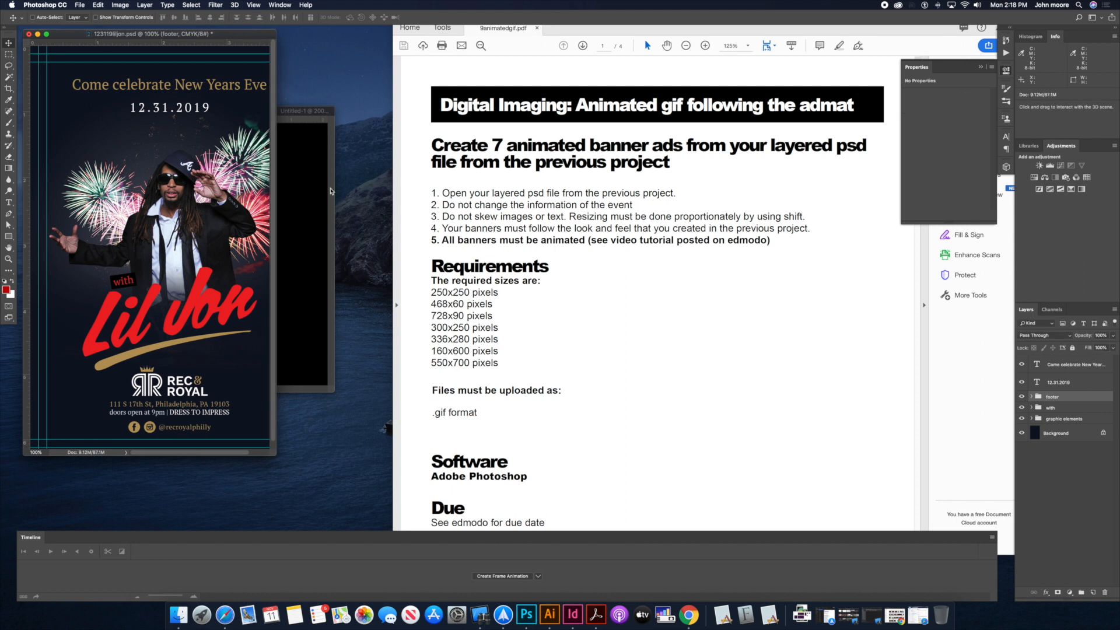
{"action": "left_click_drag", "start_coordinate": [308, 112], "coordinate": [430, 85]}
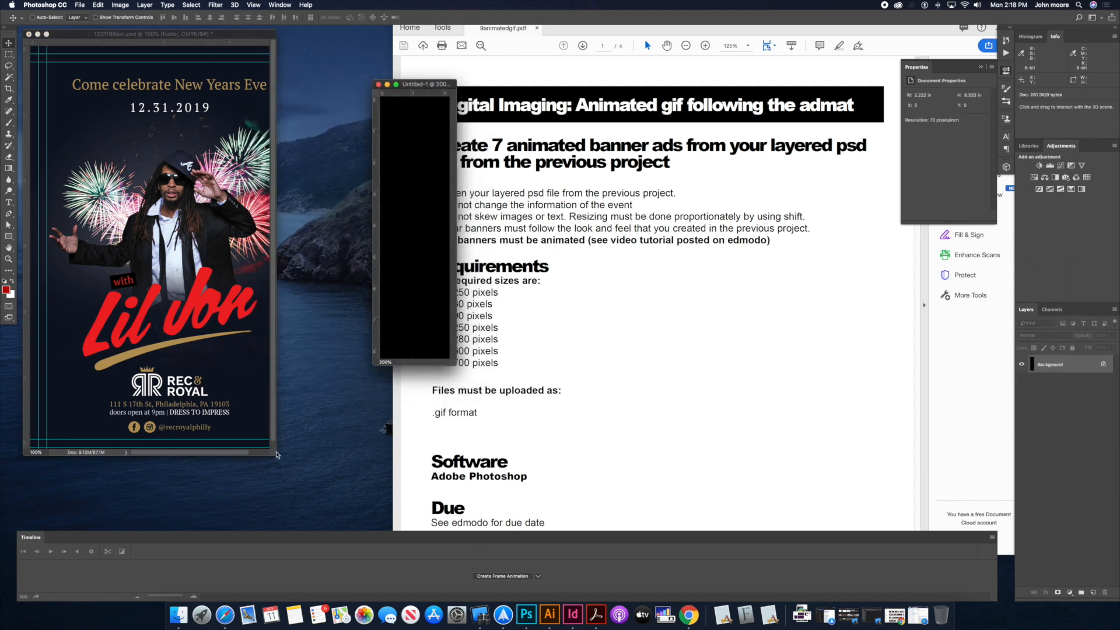
{"action": "left_click_drag", "start_coordinate": [275, 454], "coordinate": [350, 465]}
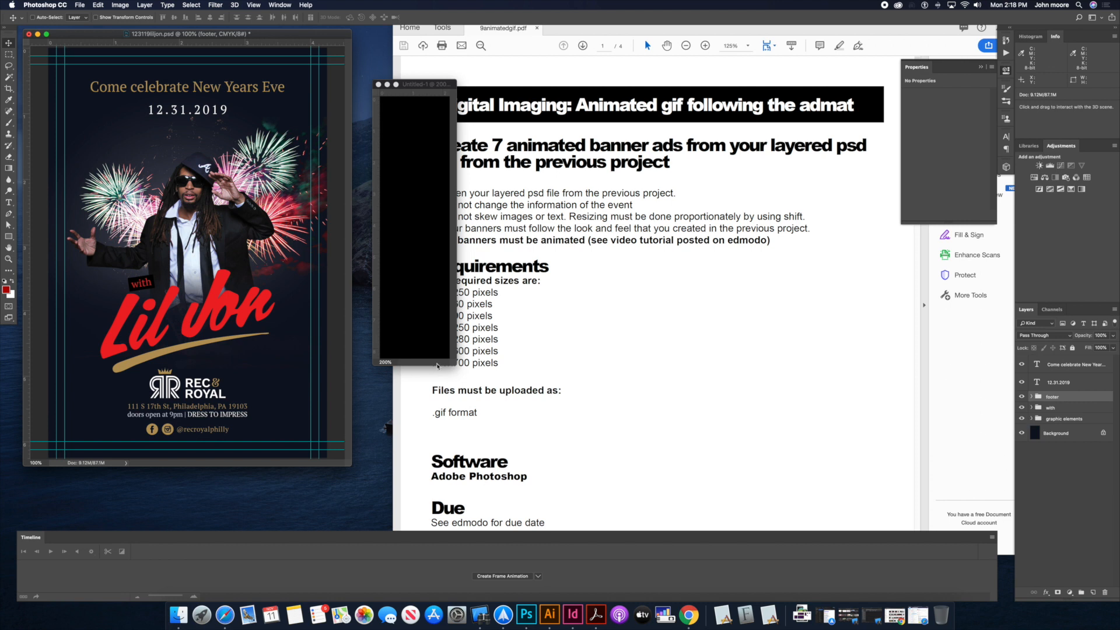
{"action": "left_click_drag", "start_coordinate": [436, 366], "coordinate": [502, 411]}
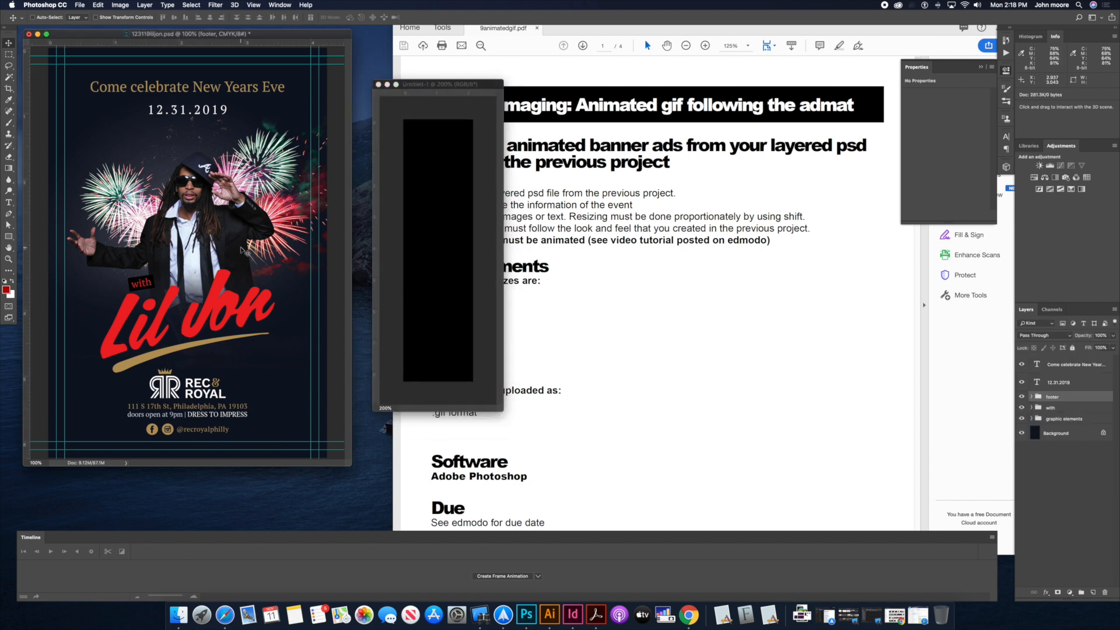
Step: Copy all flyer layers and groups except the Background into the blank banner document
{"action": "left_click", "coordinate": [1050, 367]}
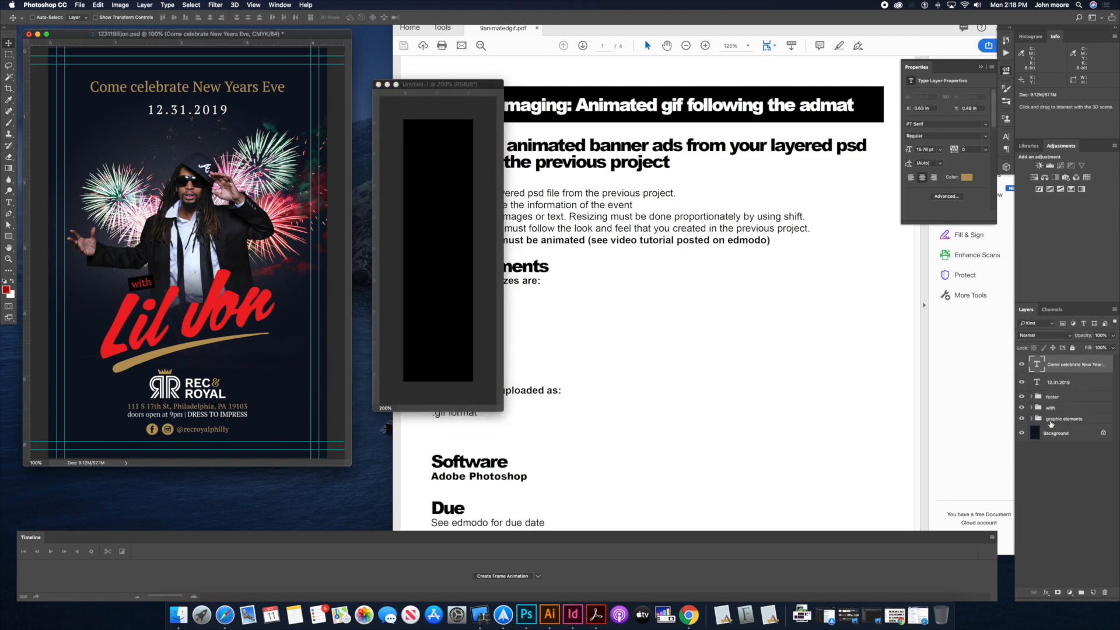
{"action": "left_click", "coordinate": [1051, 420], "text": "shift"}
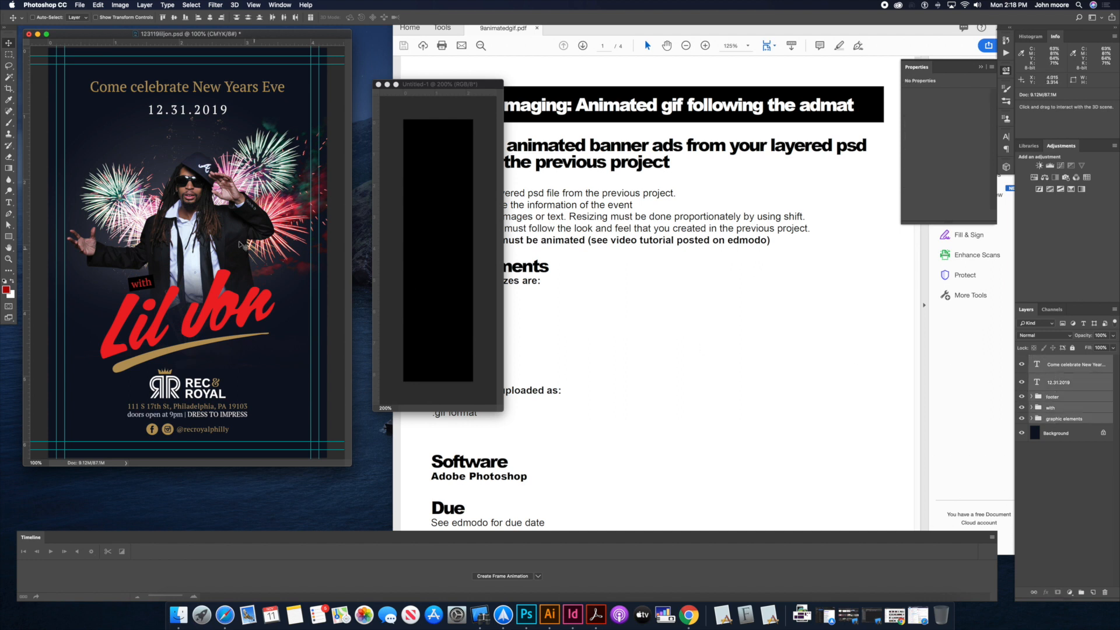
{"action": "left_click_drag", "start_coordinate": [1041, 385], "coordinate": [453, 286]}
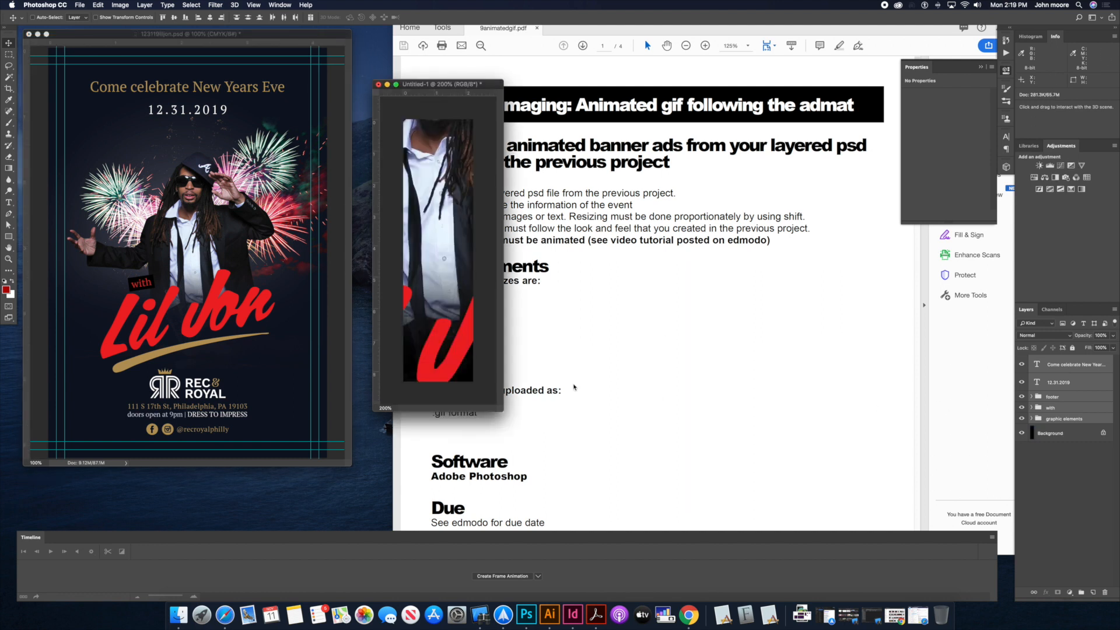
Step: Free Transform the copied layers in the banner, scaling them proportionally to about 49%
{"action": "left_click_drag", "start_coordinate": [492, 413], "coordinate": [629, 530]}
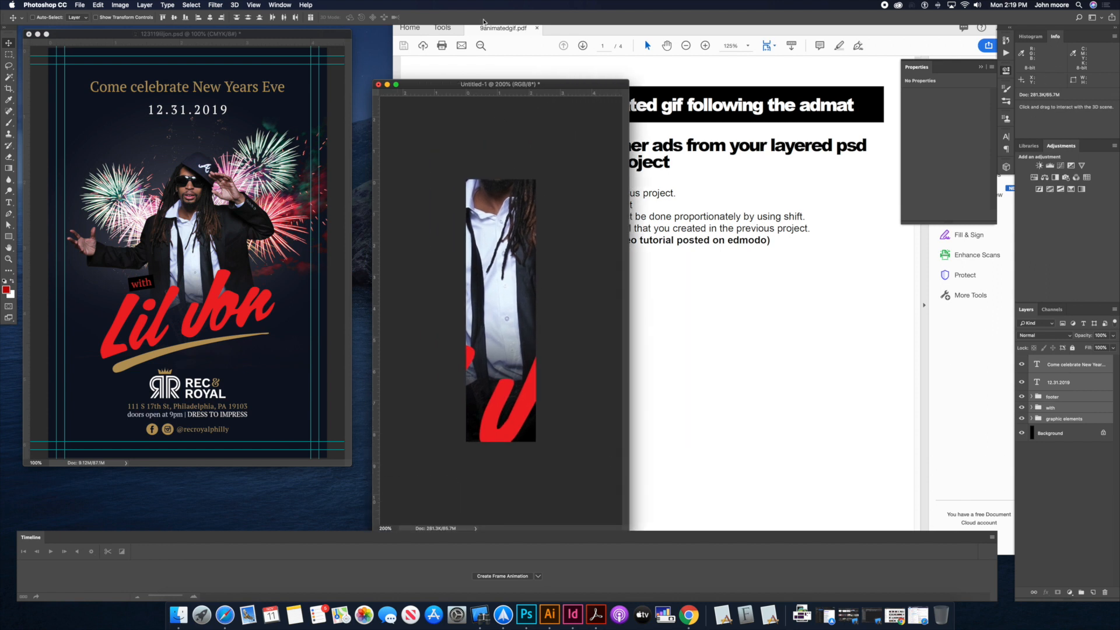
{"action": "left_click_drag", "start_coordinate": [507, 91], "coordinate": [431, 64]}
{"action": "left_click", "coordinate": [98, 5]}
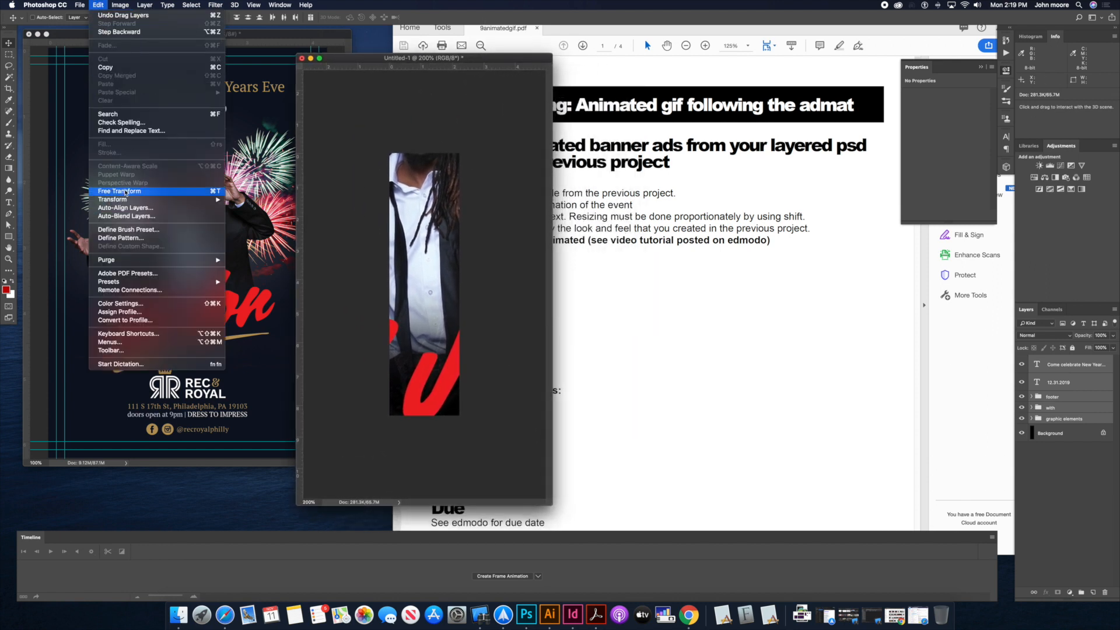
{"action": "left_click", "coordinate": [125, 192]}
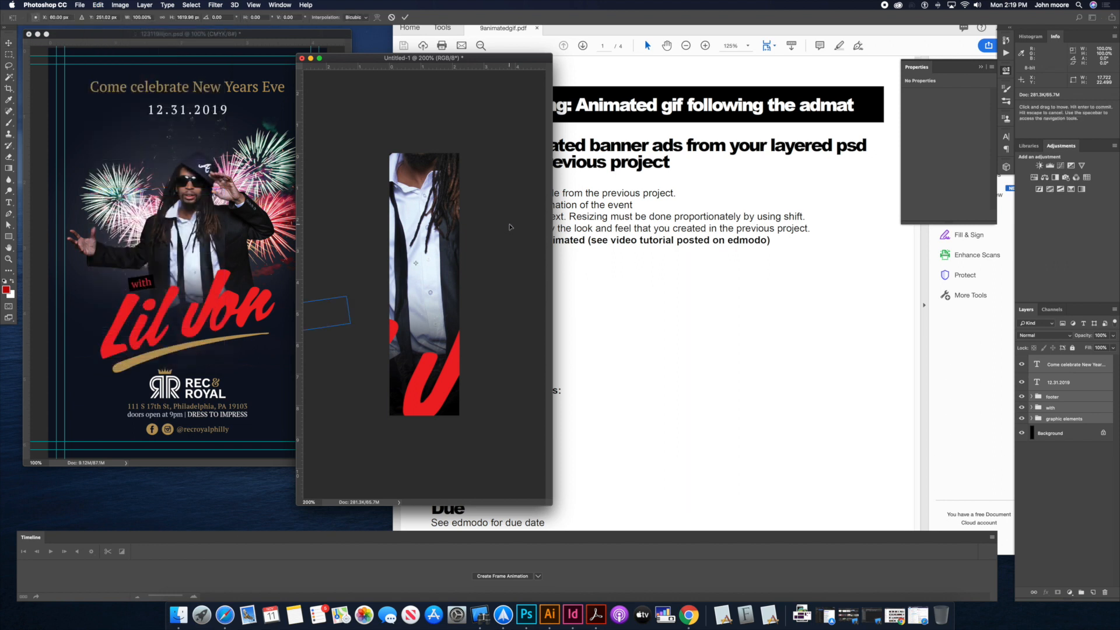
{"action": "key", "text": "super+0"}
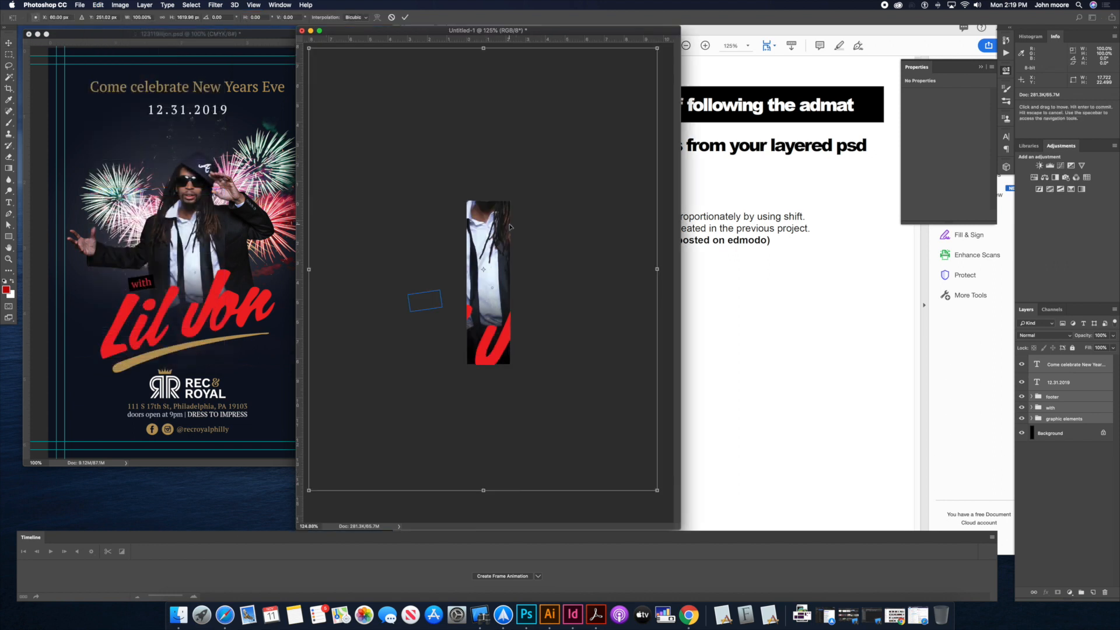
{"action": "left_click_drag", "start_coordinate": [310, 49], "coordinate": [419, 152]}
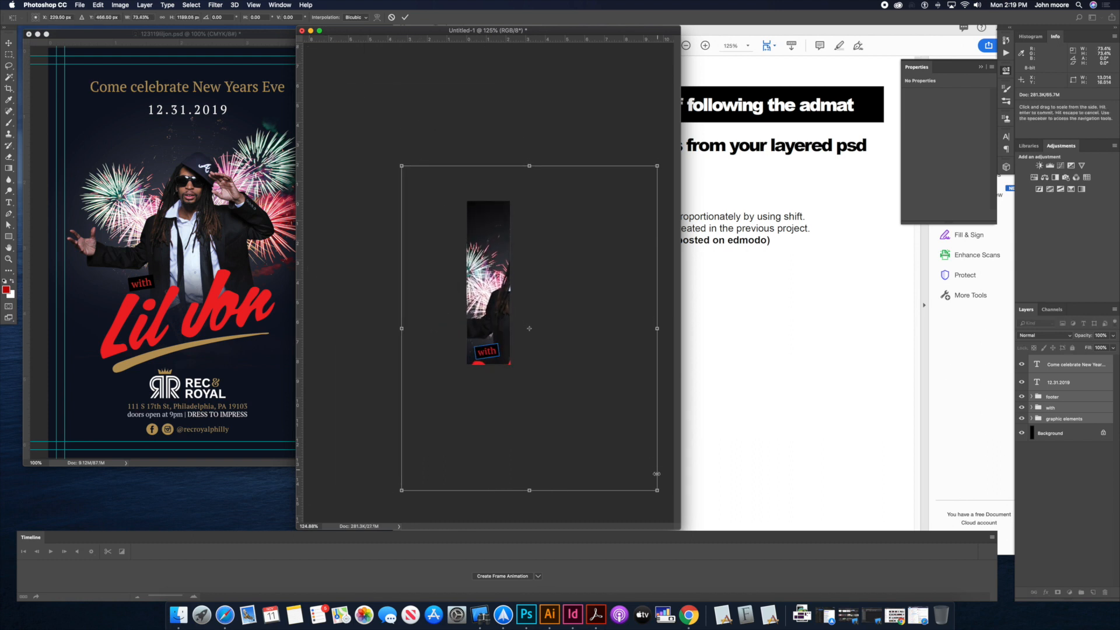
{"action": "left_click_drag", "start_coordinate": [658, 490], "coordinate": [561, 395]}
Step: Reduce the copied artwork further to about 41% so the figure and footer fit the banner's height, and apply the transform
{"action": "key", "text": "super+plus"}
{"action": "key", "text": "super+plus"}
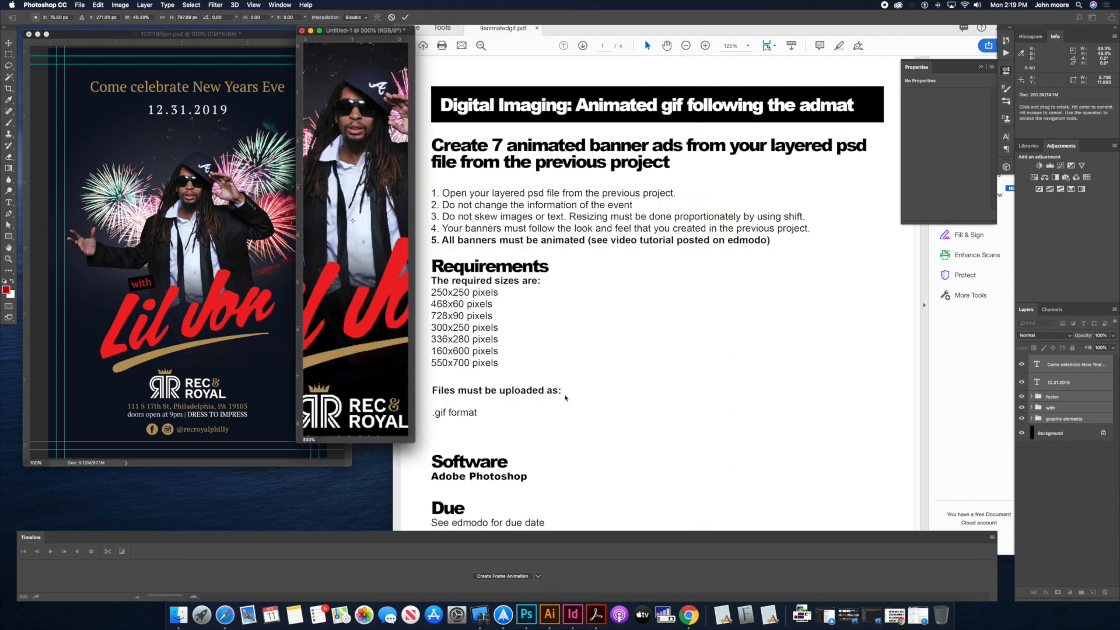
{"action": "key", "text": "super+plus"}
{"action": "key", "text": "super+minus"}
{"action": "left_click_drag", "start_coordinate": [413, 442], "coordinate": [587, 516]}
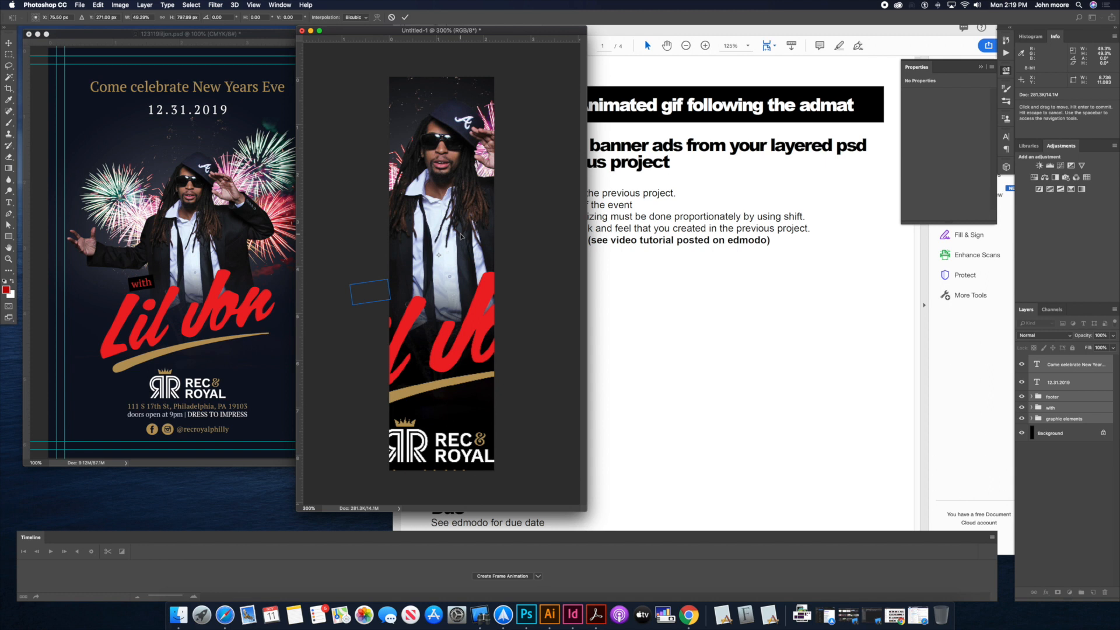
{"action": "key", "text": "super+0"}
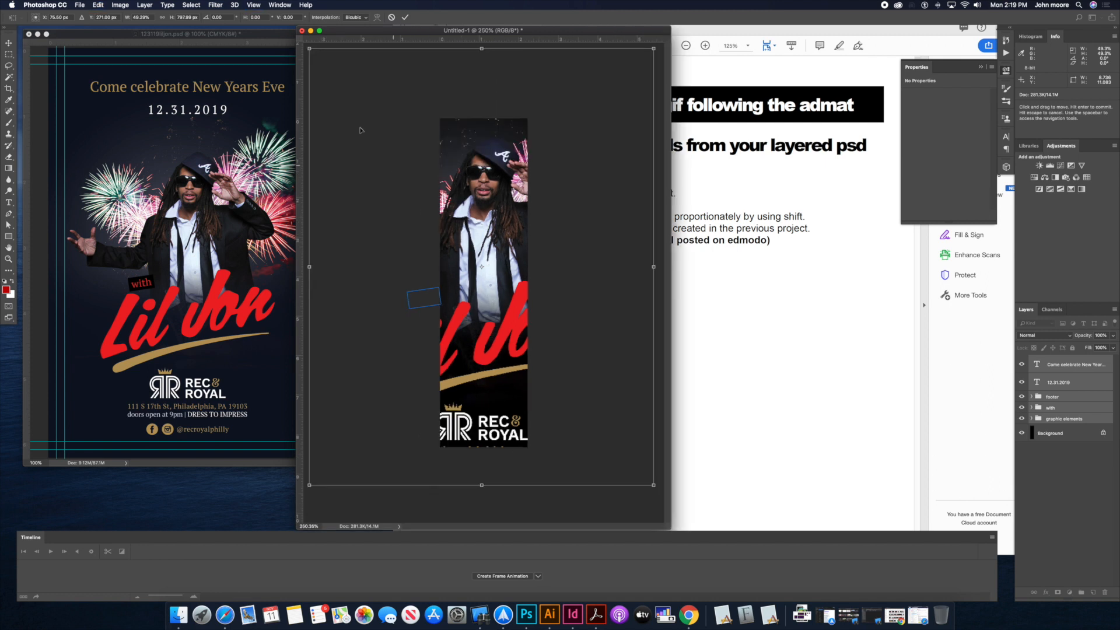
{"action": "left_click_drag", "start_coordinate": [310, 49], "coordinate": [350, 78]}
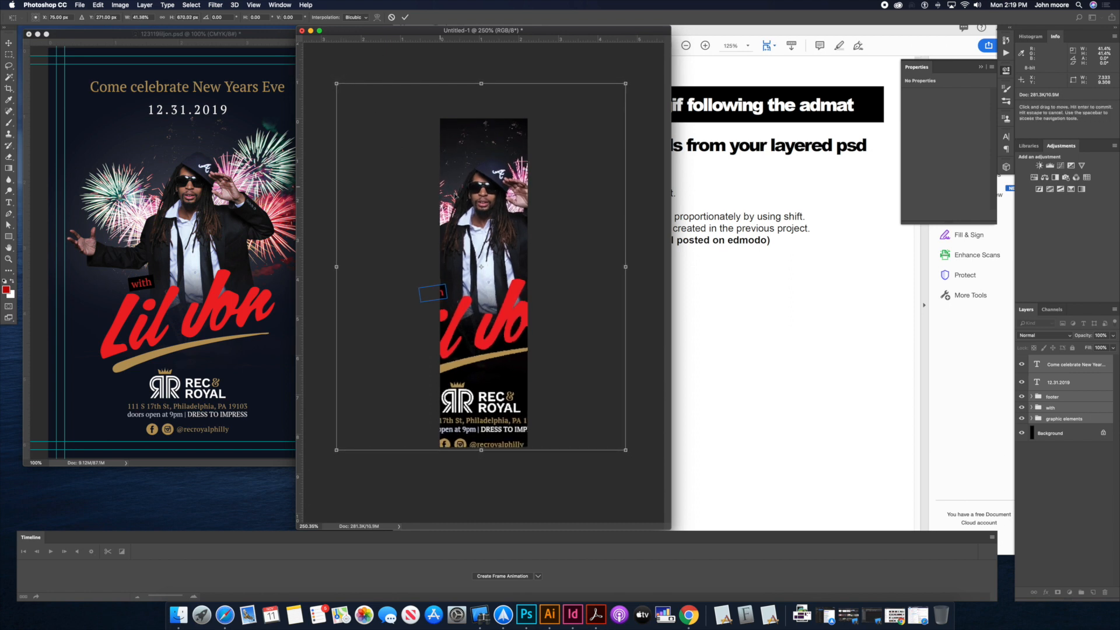
{"action": "key", "text": "Return"}
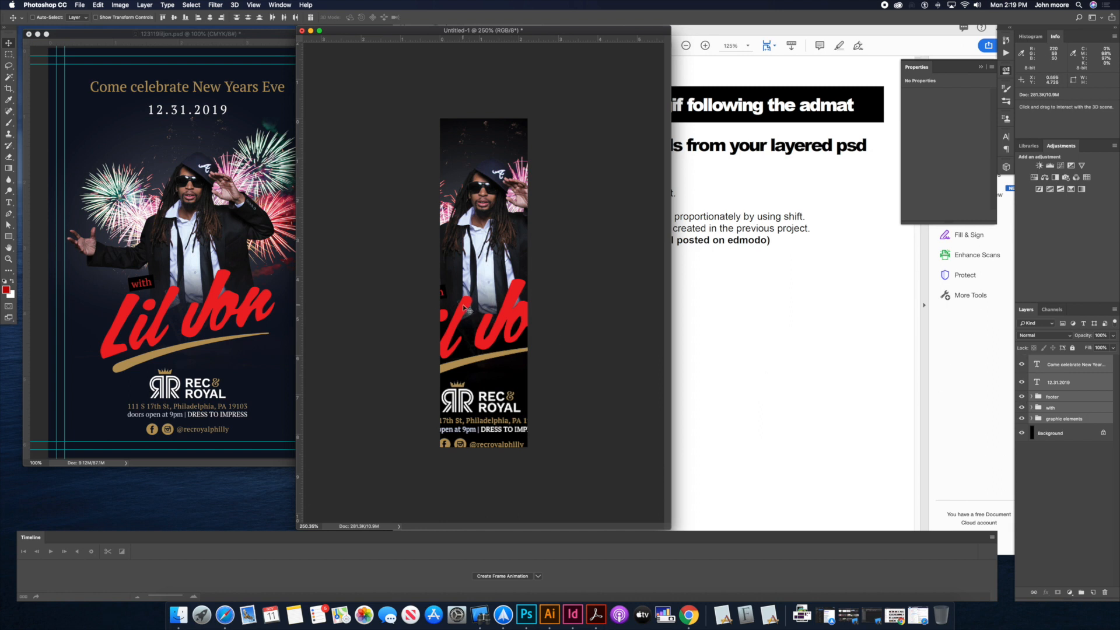
Step: Move the Lil Jon logo layer and Layer 3 from the graphic elements group into the with group
{"action": "left_click", "coordinate": [1021, 407]}
{"action": "left_click", "coordinate": [1021, 408]}
{"action": "left_click", "coordinate": [1054, 408]}
{"action": "right_click", "coordinate": [501, 319]}
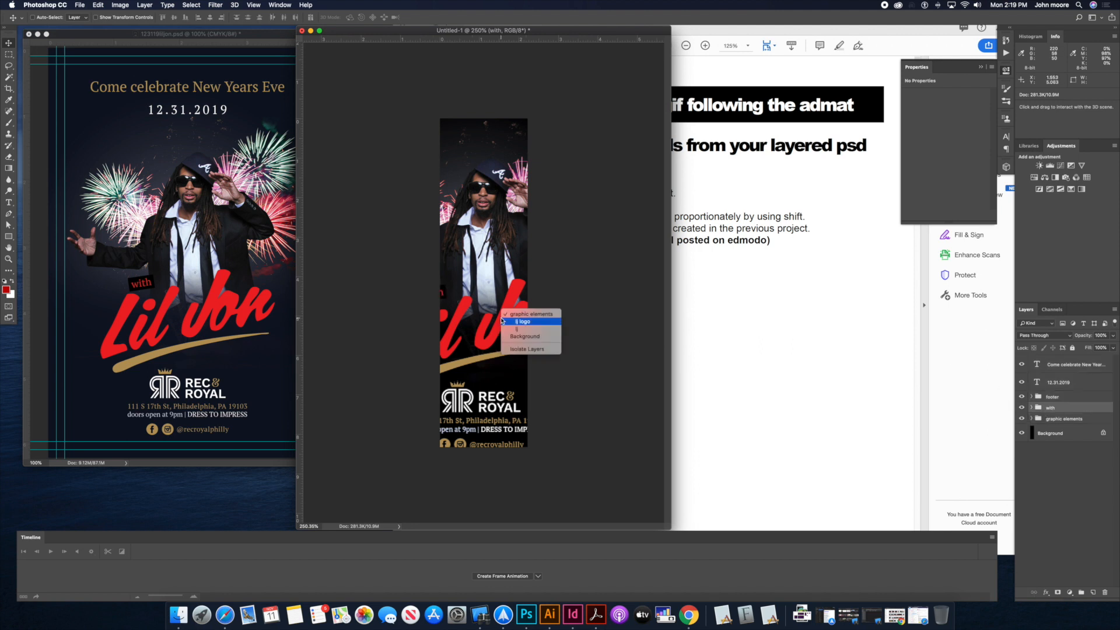
{"action": "left_click", "coordinate": [506, 322]}
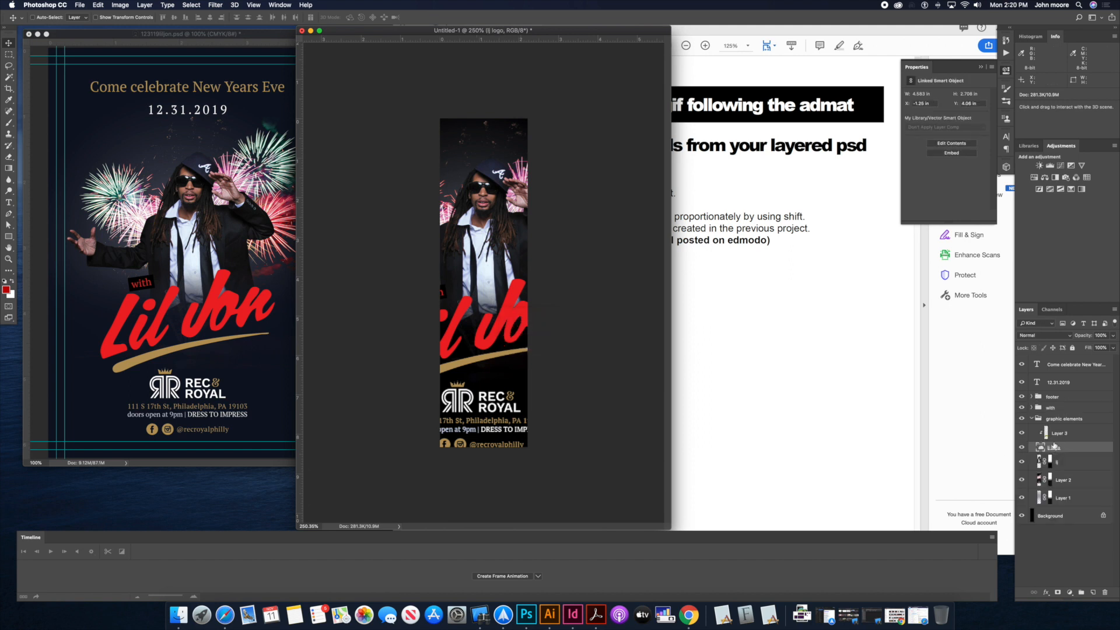
{"action": "left_click", "coordinate": [1078, 436], "text": "shift"}
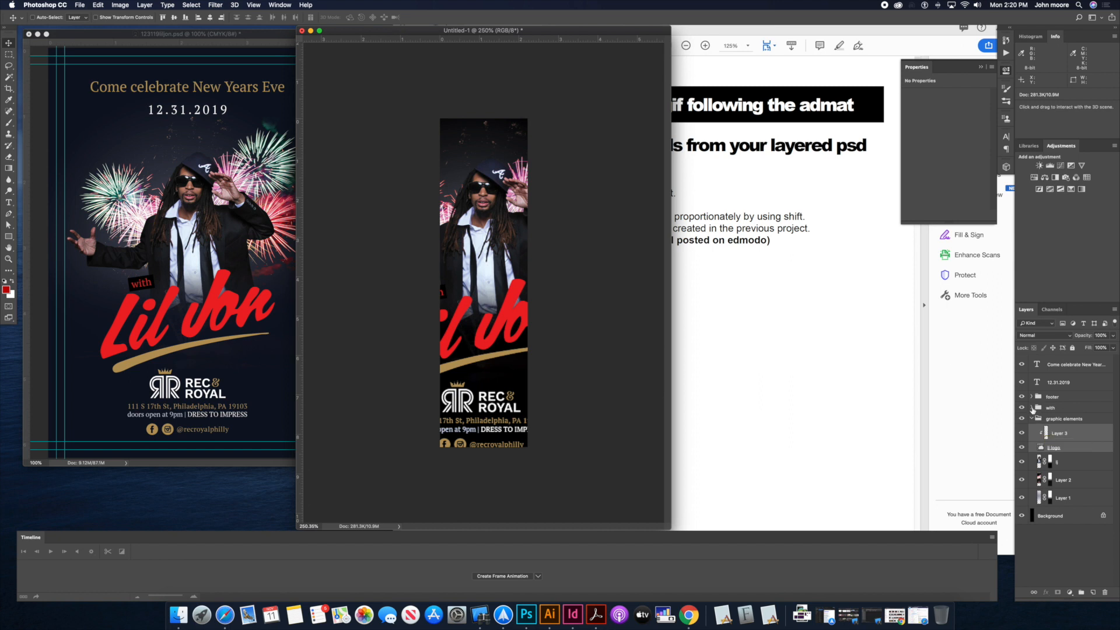
{"action": "left_click_drag", "start_coordinate": [1046, 433], "coordinate": [1044, 408]}
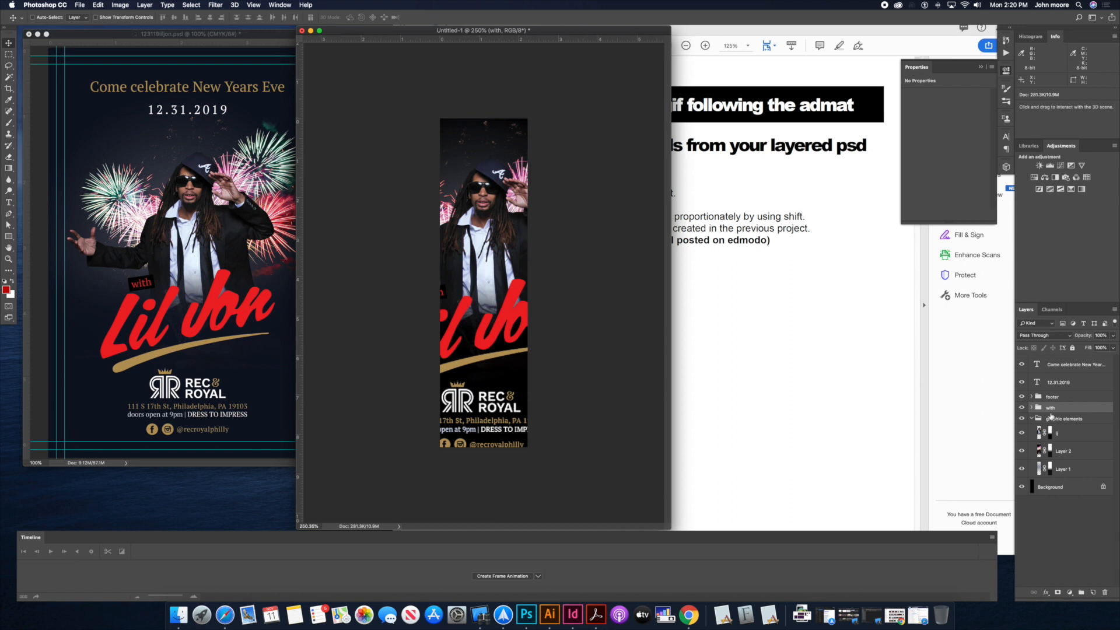
Step: Scale the with group down proportionally so the Lil Jon logo fits within the banner's width
{"action": "key", "text": "super+t"}
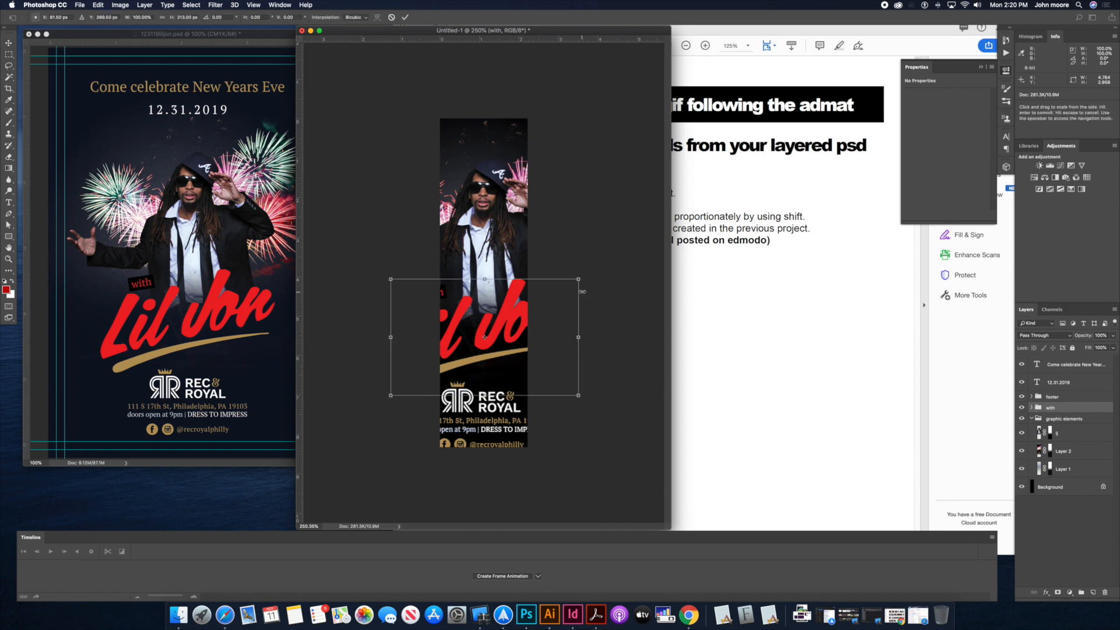
{"action": "left_click_drag", "start_coordinate": [581, 281], "coordinate": [517, 301]}
{"action": "key", "text": "Return"}
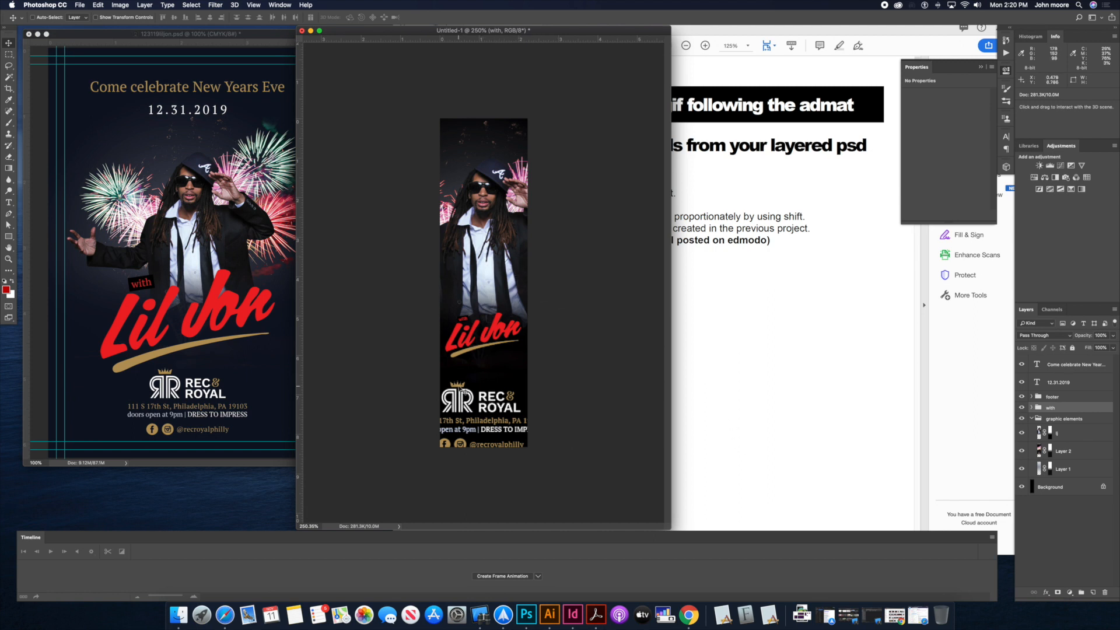
Step: Scale the footer group to about 61% to fit the banner's width and nudge it slightly down
{"action": "left_click", "coordinate": [1053, 397]}
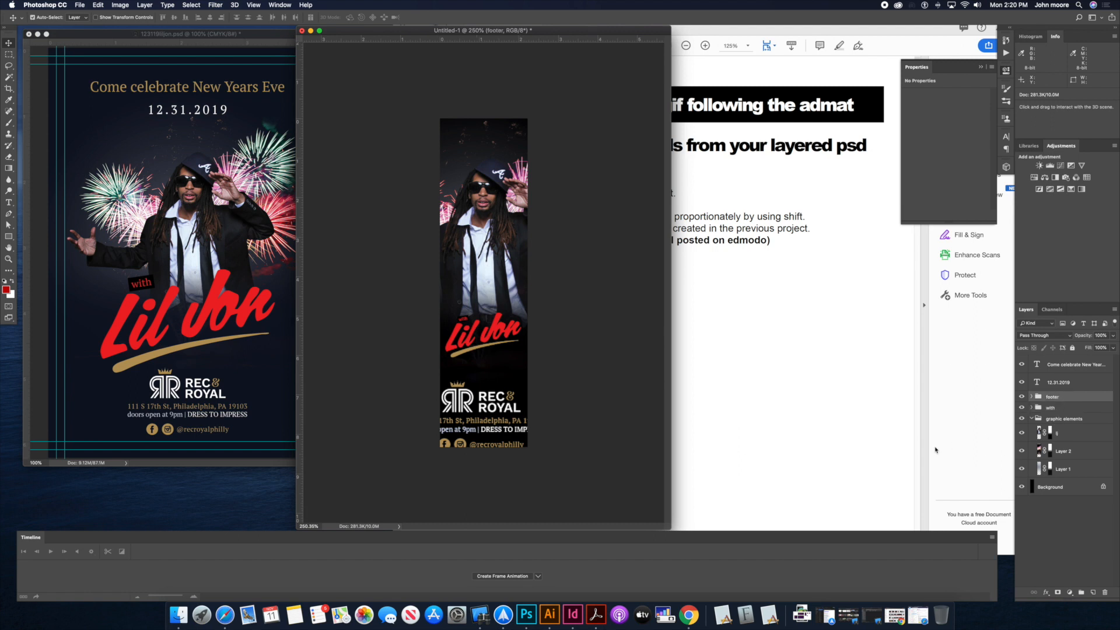
{"action": "key", "text": "ctrl+t"}
{"action": "left_click_drag", "start_coordinate": [540, 380], "coordinate": [516, 389]}
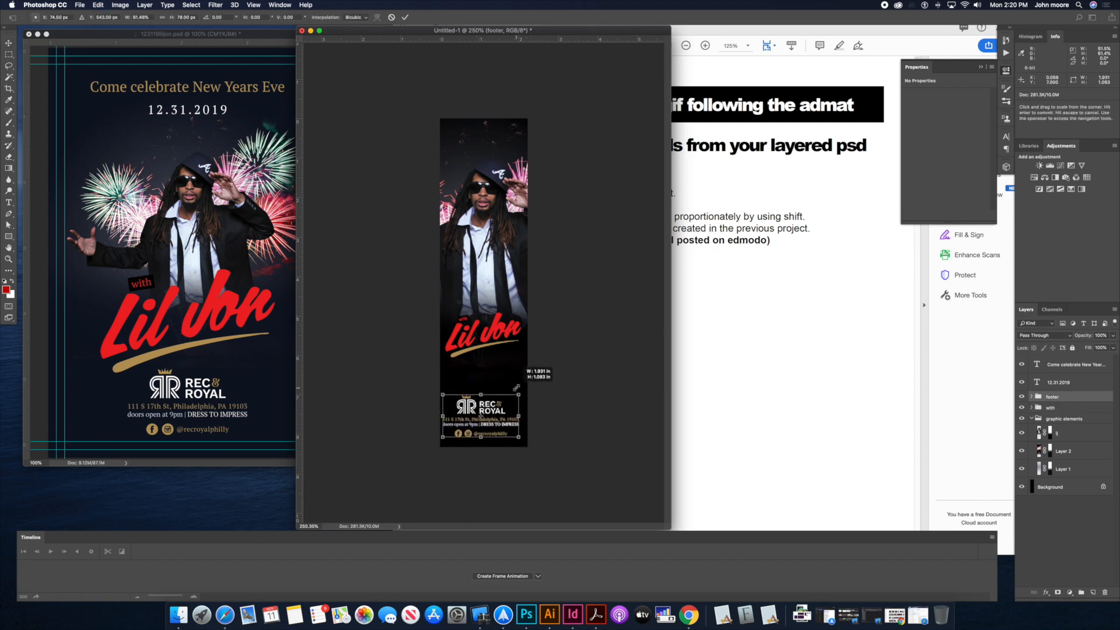
{"action": "key", "text": "Return"}
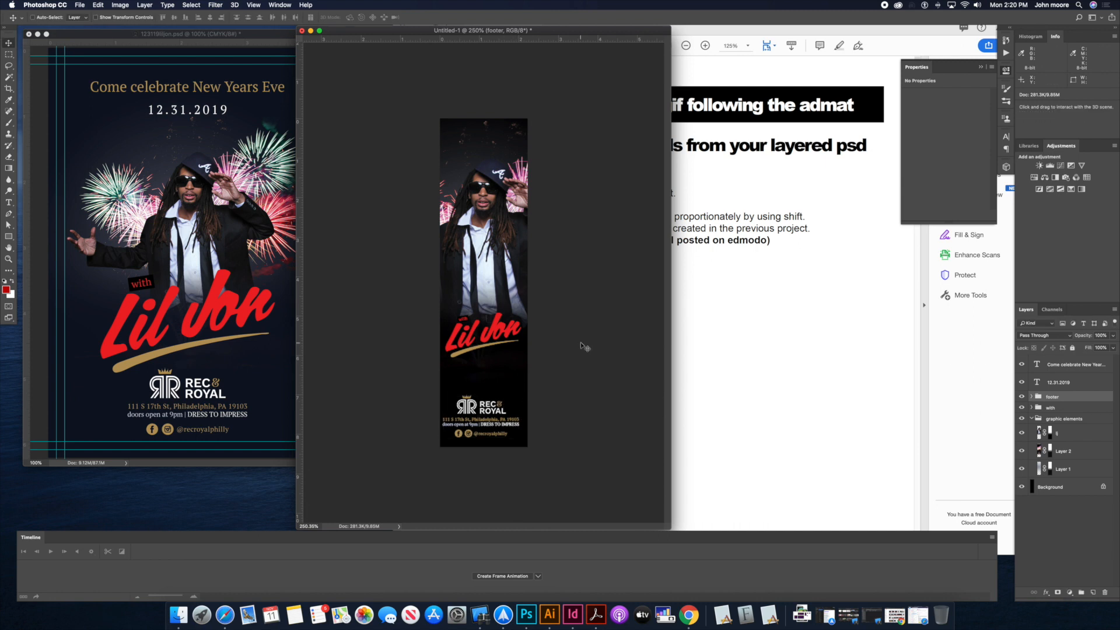
{"action": "key", "text": "Down"}
{"action": "key", "text": "Down"}
{"action": "key", "text": "Down"}
{"action": "key", "text": "Down"}
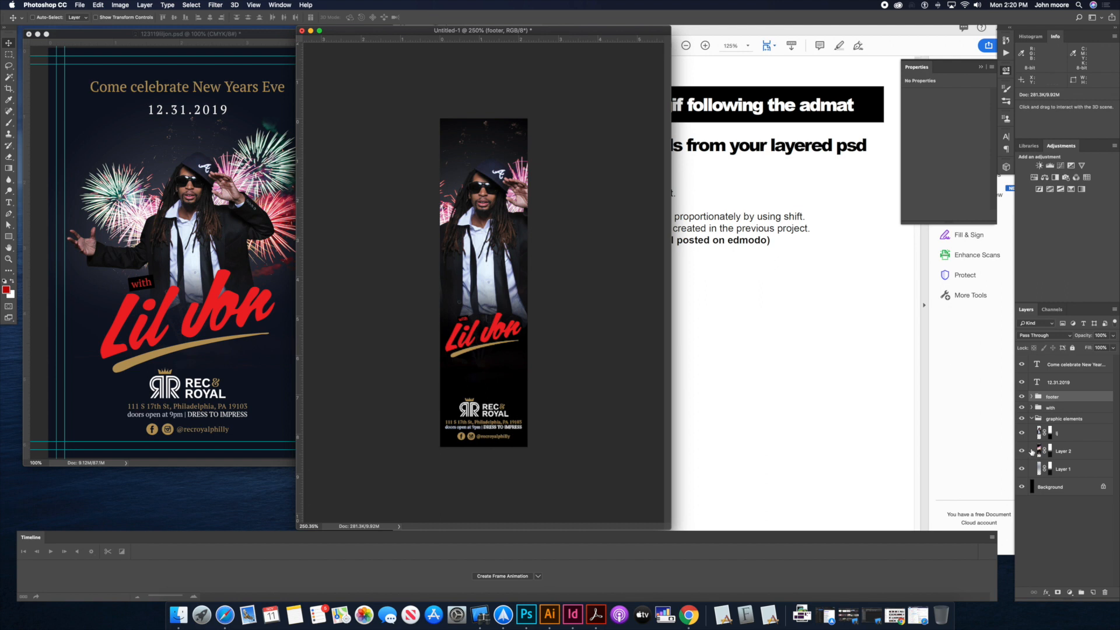
Step: Nudge the with group down so the Lil Jon logo sits just above the Rec & Royal footer logo
{"action": "left_click", "coordinate": [1063, 409]}
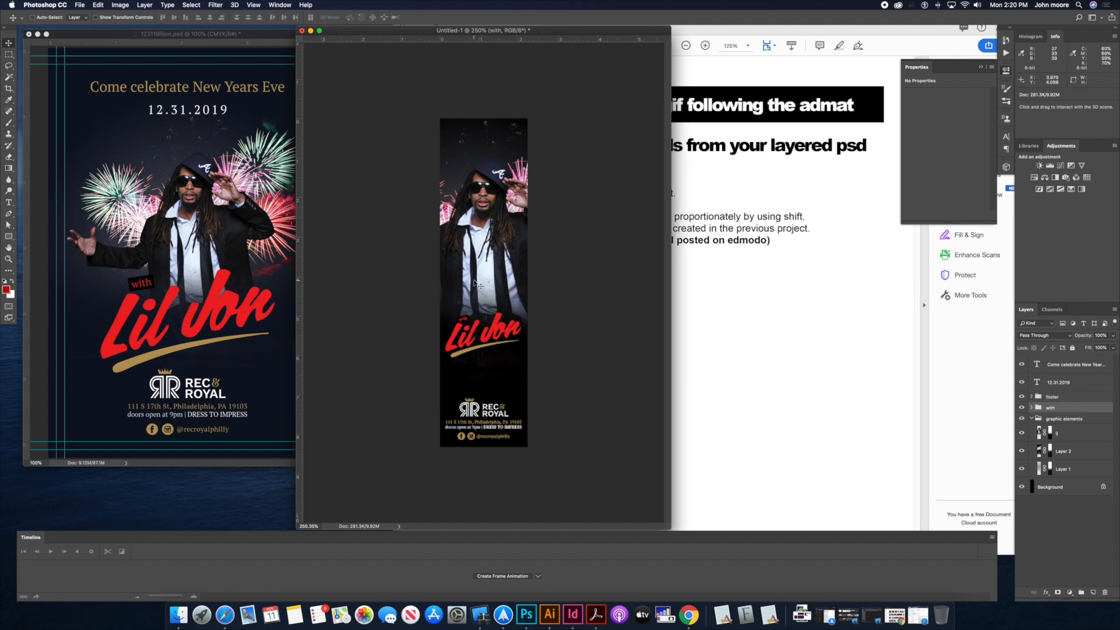
{"action": "key", "text": "Down"}
{"action": "key", "text": "Down"}
{"action": "key", "text": "Down"}
{"action": "key", "text": "Down"}
{"action": "key", "text": "Down"}
{"action": "key", "text": "Down"}
{"action": "key", "text": "Down"}
{"action": "key", "text": "Down"}
{"action": "key", "text": "Down"}
{"action": "key", "text": "Down"}
{"action": "key", "text": "Down"}
{"action": "key", "text": "Down"}
{"action": "key", "text": "Down"}
{"action": "key", "text": "Down"}
{"action": "key", "text": "Down"}
{"action": "key", "text": "Down"}
{"action": "key", "text": "Down"}
{"action": "key", "text": "Down"}
{"action": "key", "text": "Down"}
{"action": "key", "text": "Down"}
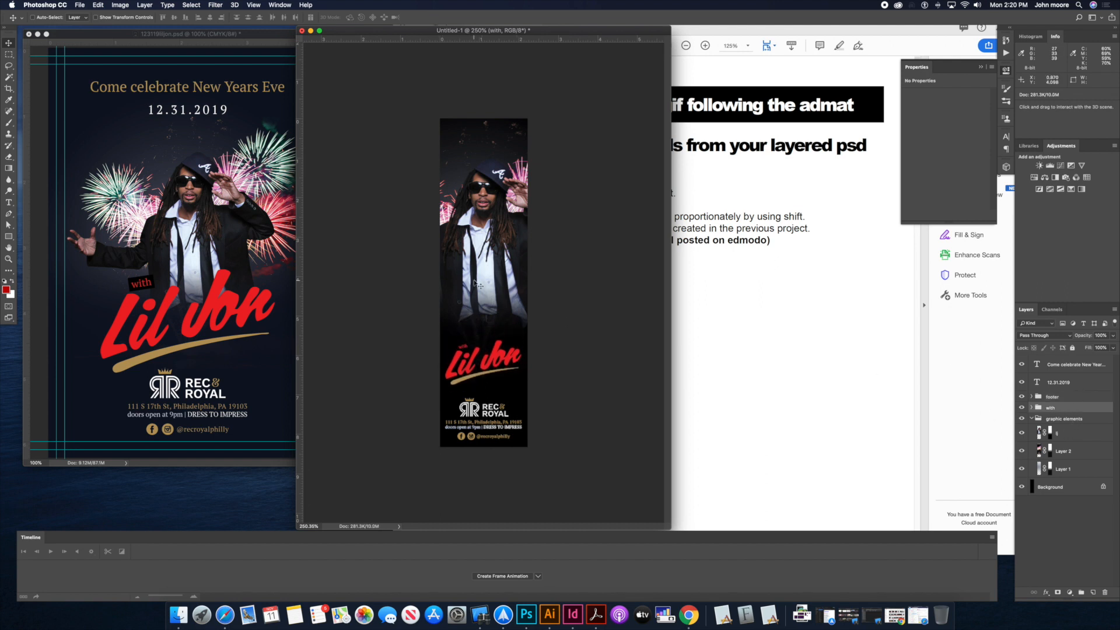
{"action": "key", "text": "Up"}
{"action": "key", "text": "Up"}
{"action": "key", "text": "Up"}
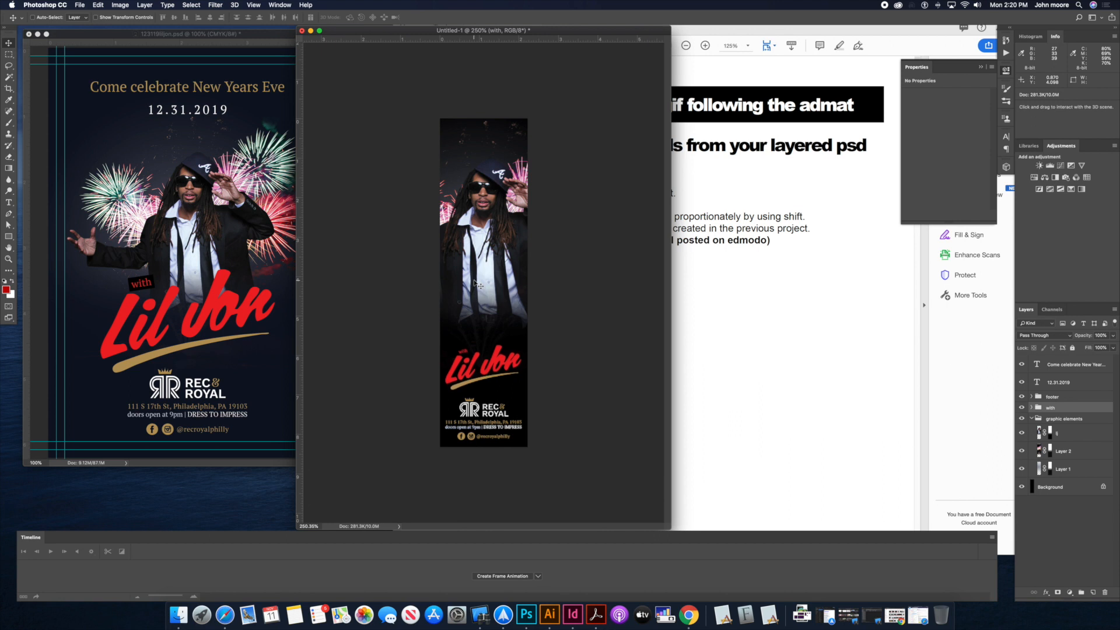
Step: Copy the flyer's Background layer and paste it into the banner directly above the banner's own Background layer
{"action": "left_click", "coordinate": [283, 345]}
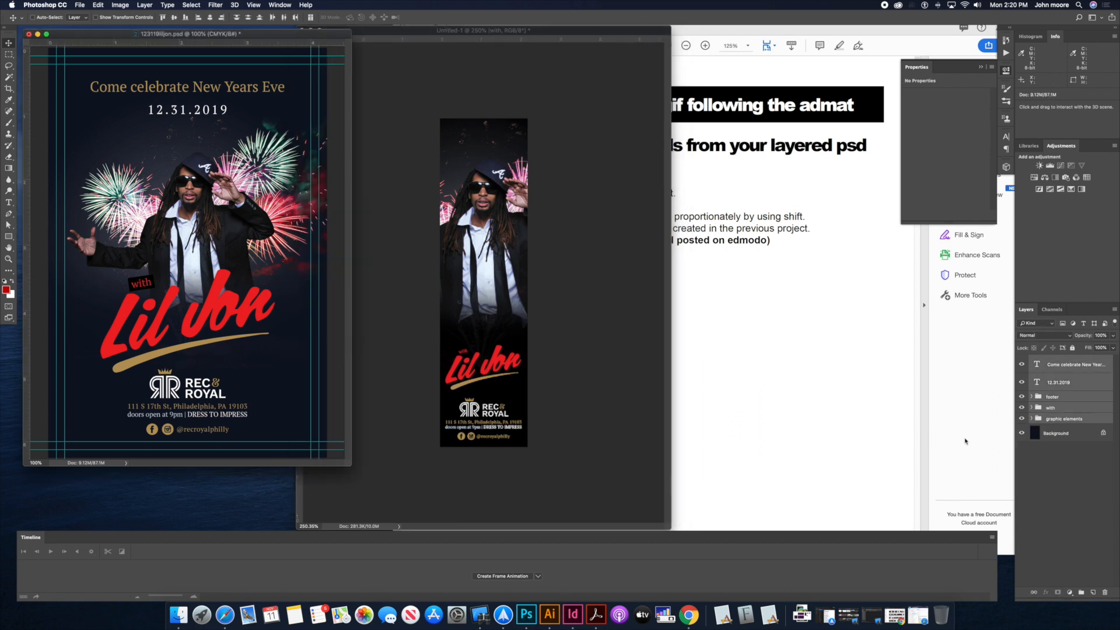
{"action": "left_click", "coordinate": [1054, 433]}
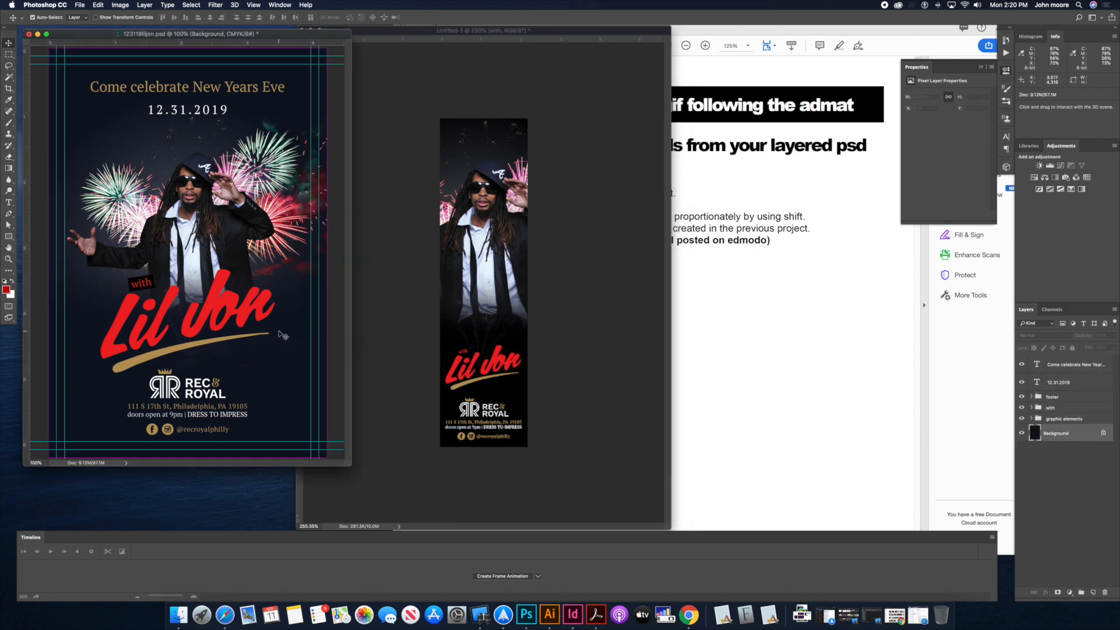
{"action": "key", "text": "super+a"}
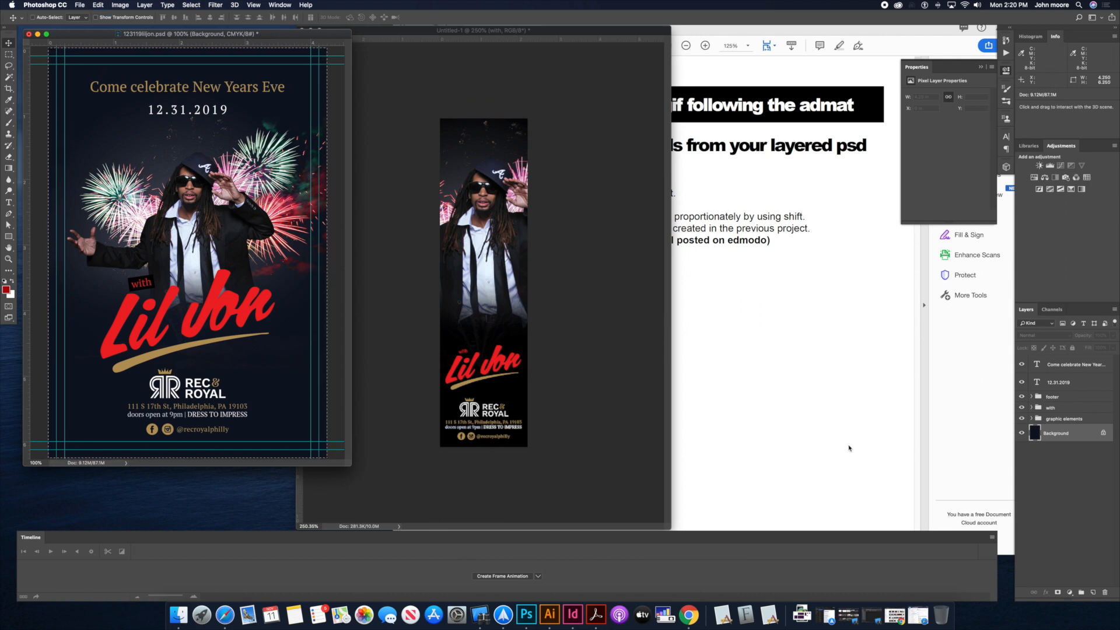
{"action": "left_click", "coordinate": [510, 343]}
{"action": "left_click", "coordinate": [1078, 488]}
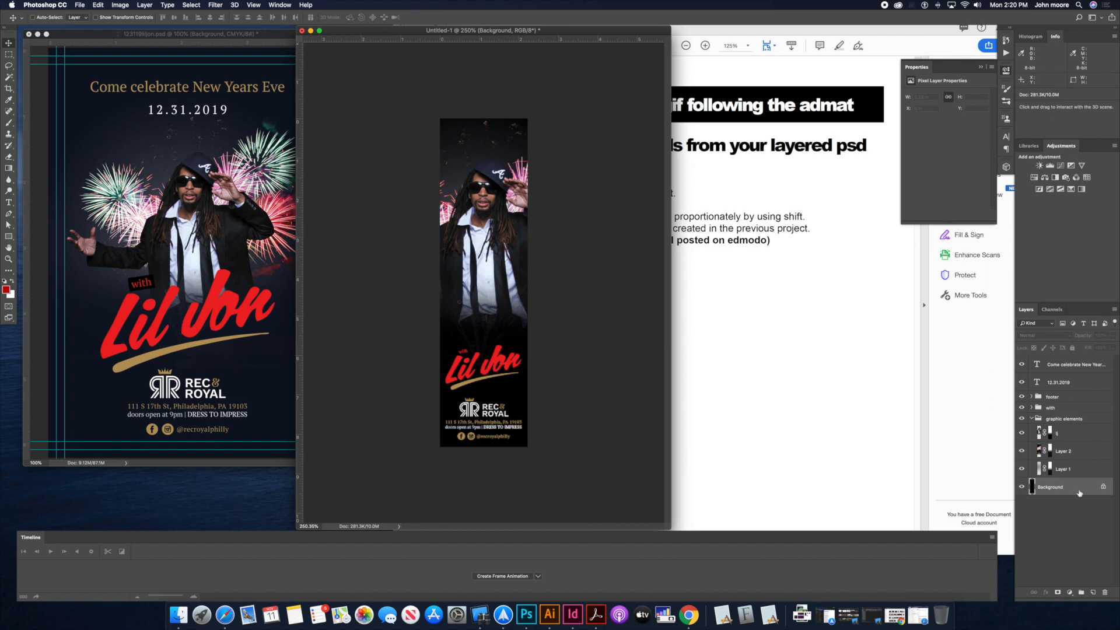
{"action": "key", "text": "super+v"}
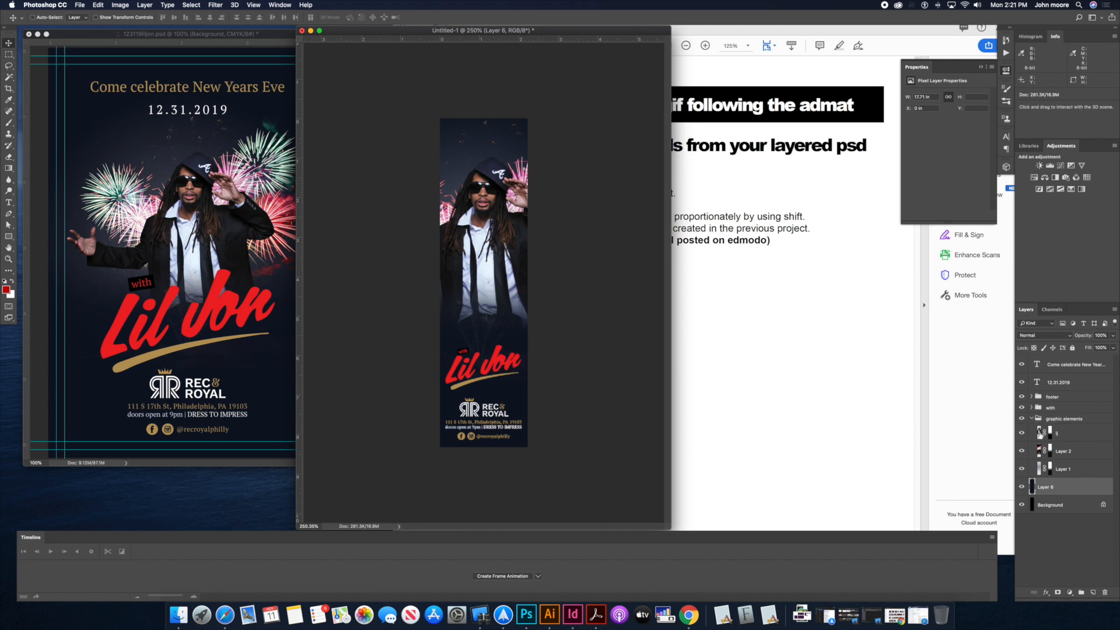
Step: Check what the top layer, Layer 1 and Layer 2 in the graphic elements group contribute by toggling their visibility
{"action": "left_click", "coordinate": [1022, 433]}
{"action": "left_click", "coordinate": [1021, 433]}
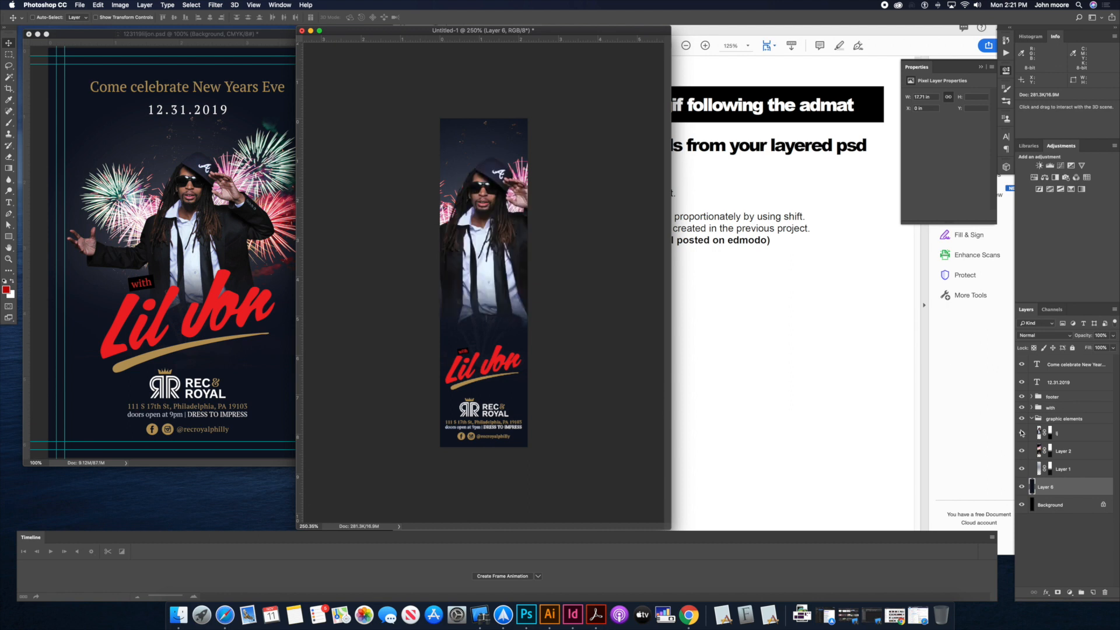
{"action": "left_click", "coordinate": [1022, 469]}
{"action": "left_click", "coordinate": [1021, 469]}
{"action": "left_click", "coordinate": [1022, 451]}
{"action": "left_click", "coordinate": [1021, 451]}
Step: Scale the graphic elements group down slightly and move it down so the performer's torso sits behind the Lil Jon logo
{"action": "left_click", "coordinate": [1070, 421]}
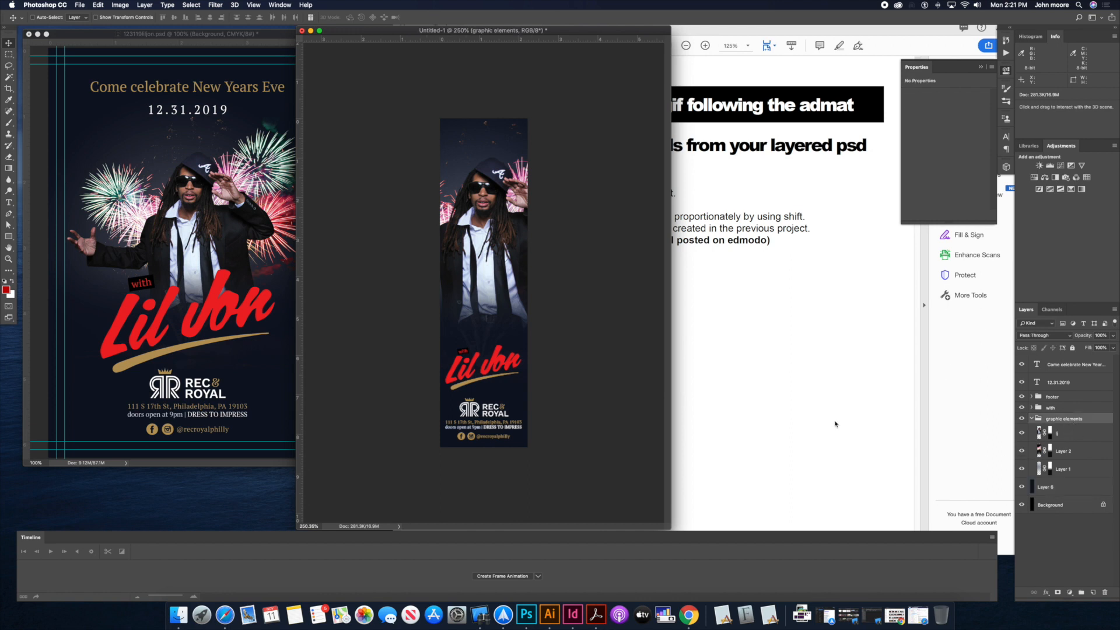
{"action": "key", "text": "super+t"}
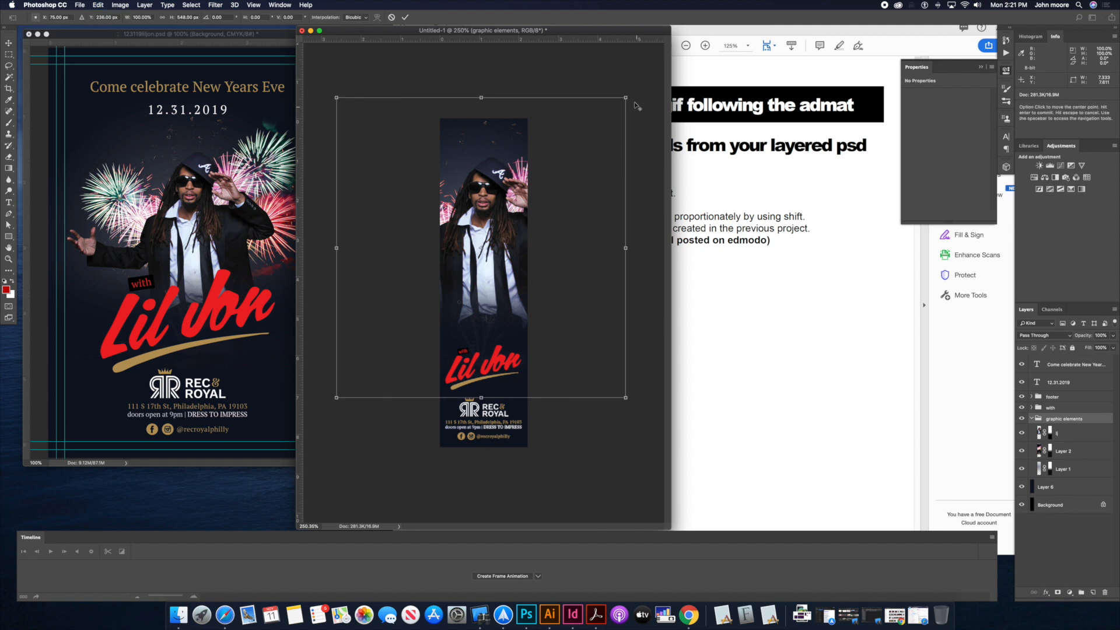
{"action": "left_click_drag", "start_coordinate": [621, 96], "coordinate": [607, 115]}
{"action": "left_click_drag", "start_coordinate": [501, 194], "coordinate": [499, 249]}
{"action": "key", "text": "Return"}
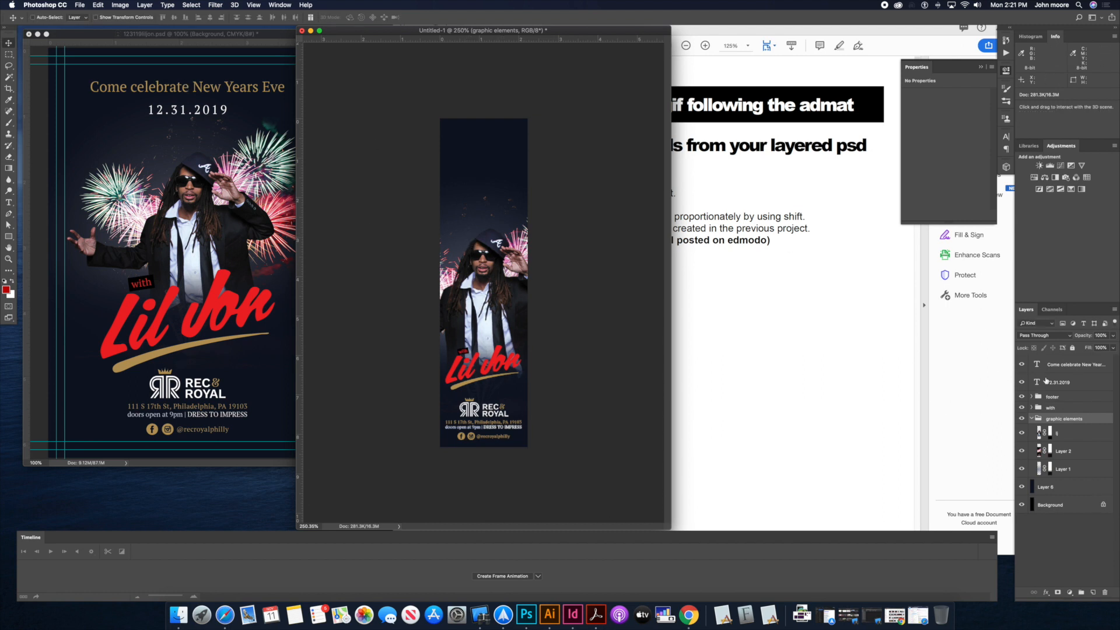
Step: Move the Come celebrate New Years Eve and 12.31.2019 text layers down together into the banner's empty upper area
{"action": "left_click", "coordinate": [1060, 368]}
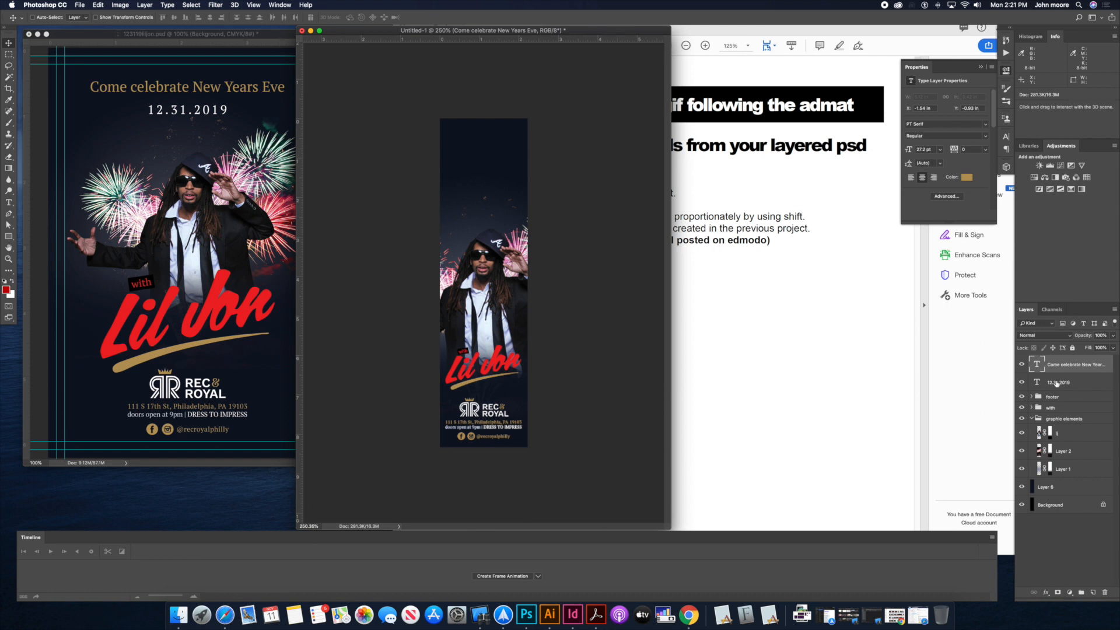
{"action": "left_click", "coordinate": [1055, 383], "text": "shift"}
{"action": "left_click_drag", "start_coordinate": [502, 140], "coordinate": [503, 205]}
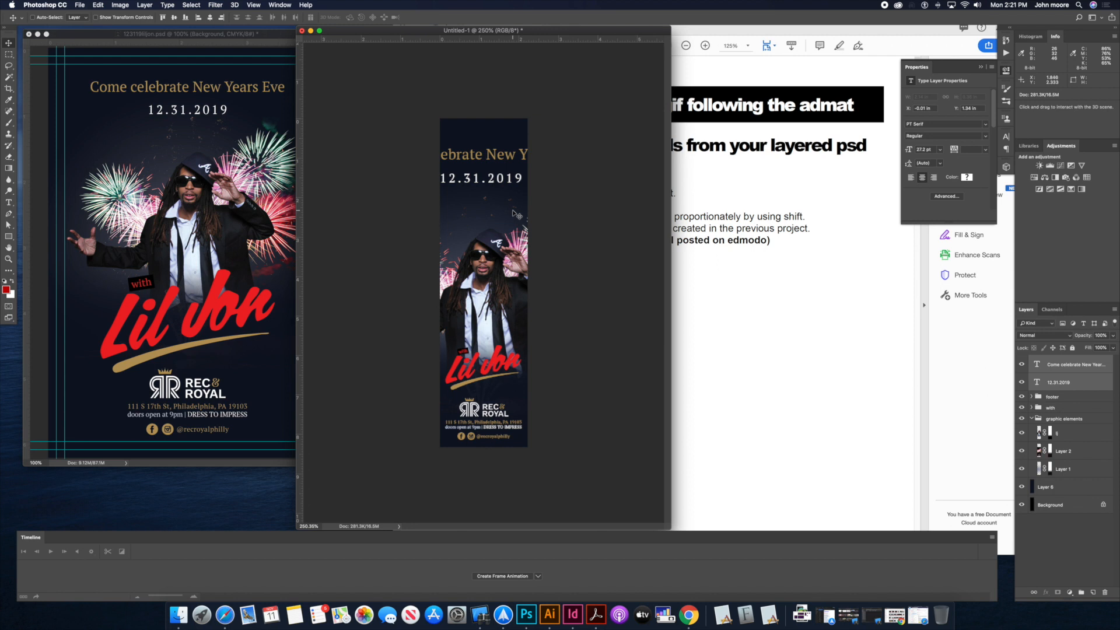
Step: Scale both text layers down proportionally so the date fits the banner's width, and nudge them right to centre the date
{"action": "key", "text": "super+t"}
{"action": "left_click_drag", "start_coordinate": [576, 149], "coordinate": [561, 152]}
{"action": "key", "text": "Return"}
{"action": "key", "text": "Right"}
{"action": "key", "text": "Right"}
{"action": "key", "text": "Right"}
{"action": "key", "text": "Right"}
{"action": "key", "text": "Right"}
{"action": "key", "text": "Right"}
{"action": "key", "text": "Right"}
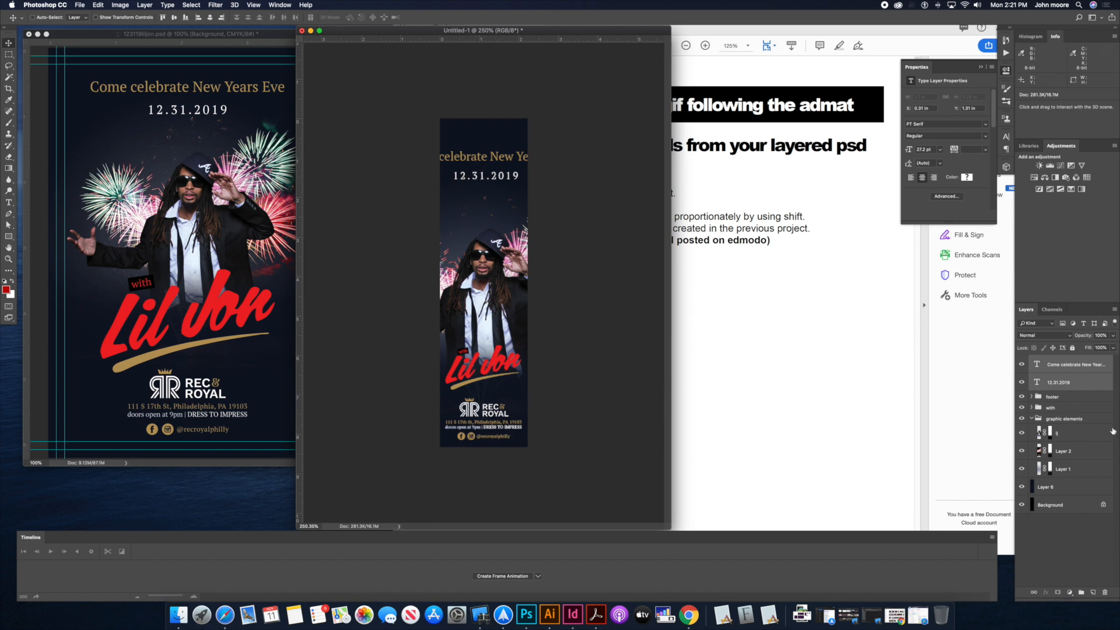
Step: Move the 12.31.2019 date down and break the headline into two lines, "Come celebrate" and "New Years Eve"
{"action": "left_click", "coordinate": [1059, 382]}
{"action": "left_click_drag", "start_coordinate": [491, 173], "coordinate": [492, 190]}
{"action": "key", "text": "t"}
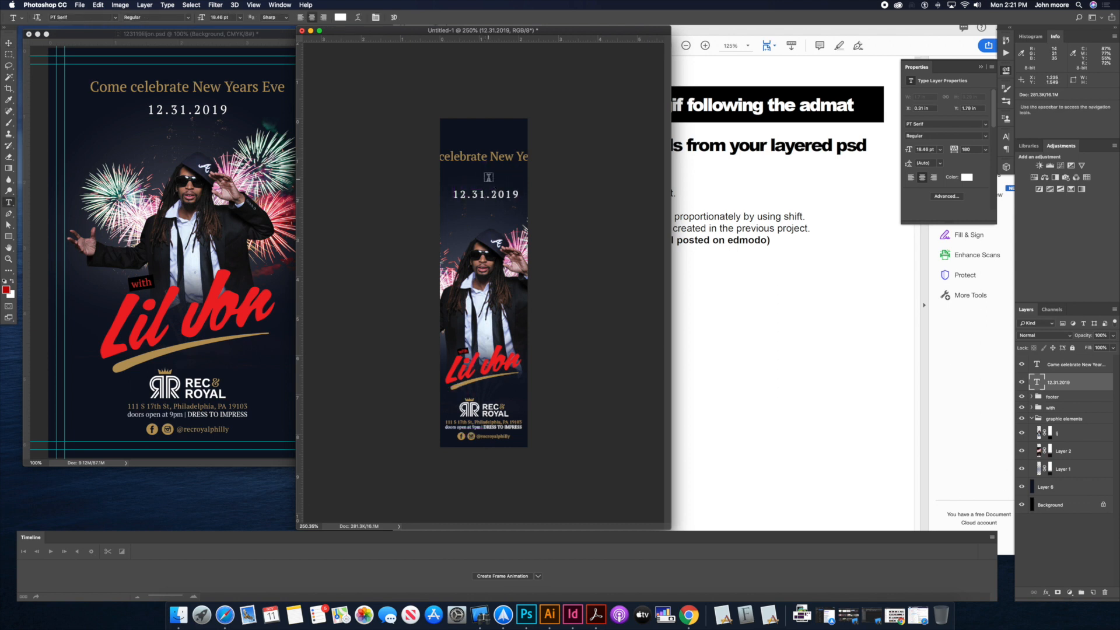
{"action": "left_click", "coordinate": [490, 157]}
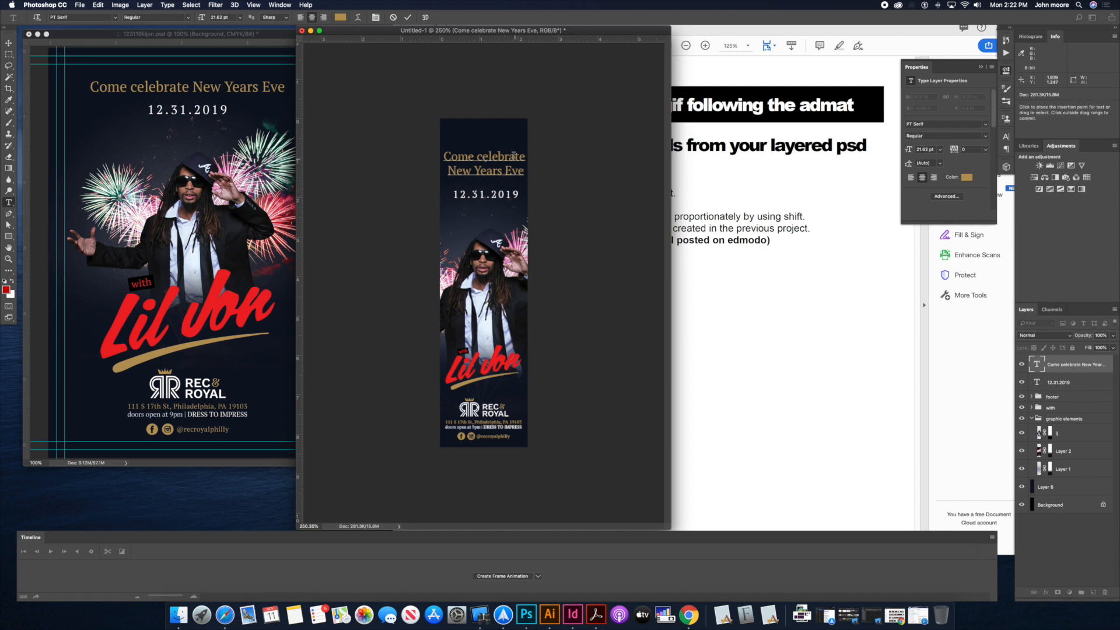
{"action": "key", "text": "Escape"}
Step: Nudge the two-line headline slightly left to centre it in the banner
{"action": "key", "text": "v"}
{"action": "key", "text": "Left"}
{"action": "key", "text": "Left"}
{"action": "key", "text": "Left"}
{"action": "key", "text": "Left"}
{"action": "key", "text": "Left"}
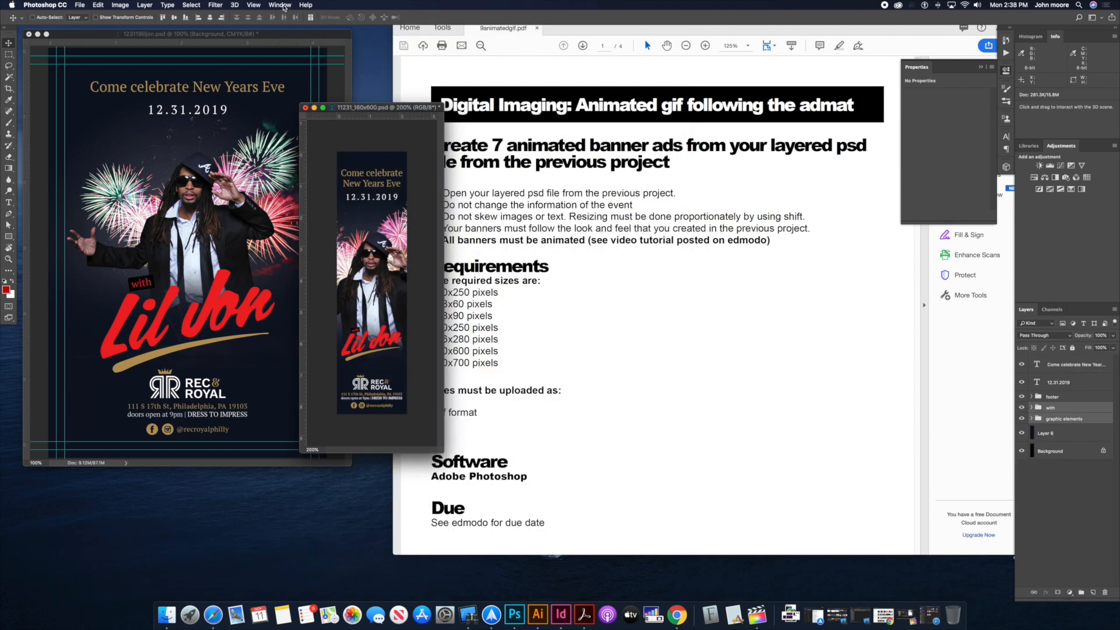
Step: Reset the Motion workspace, and detach the Timeline and widen it to make room for more frames
{"action": "left_click", "coordinate": [280, 6]}
{"action": "mouse_move", "coordinate": [350, 24]}
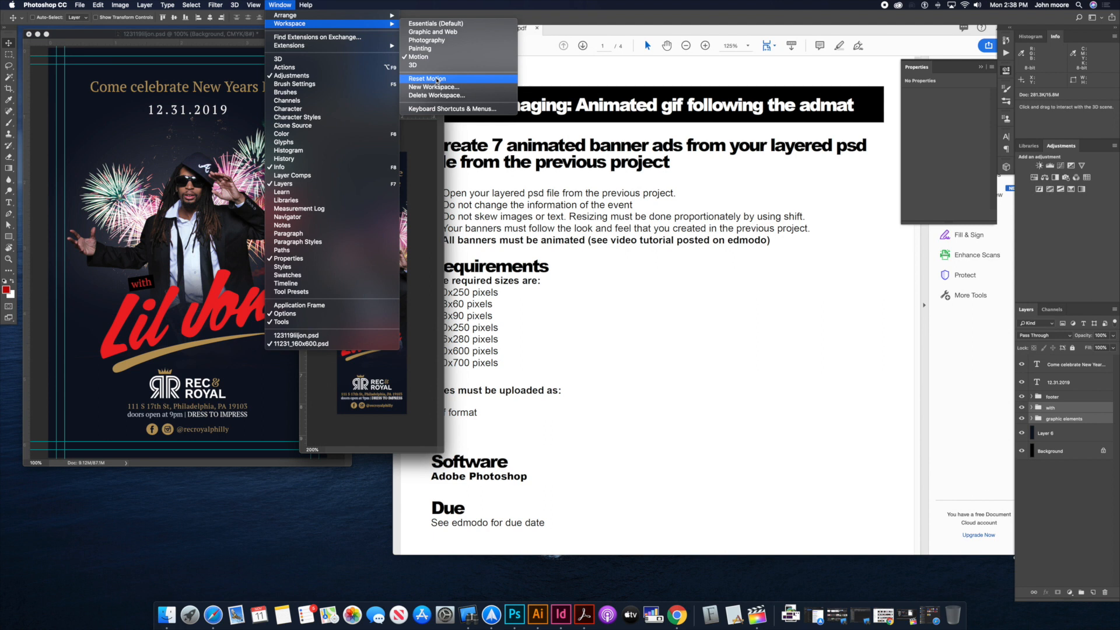
{"action": "left_click", "coordinate": [437, 80]}
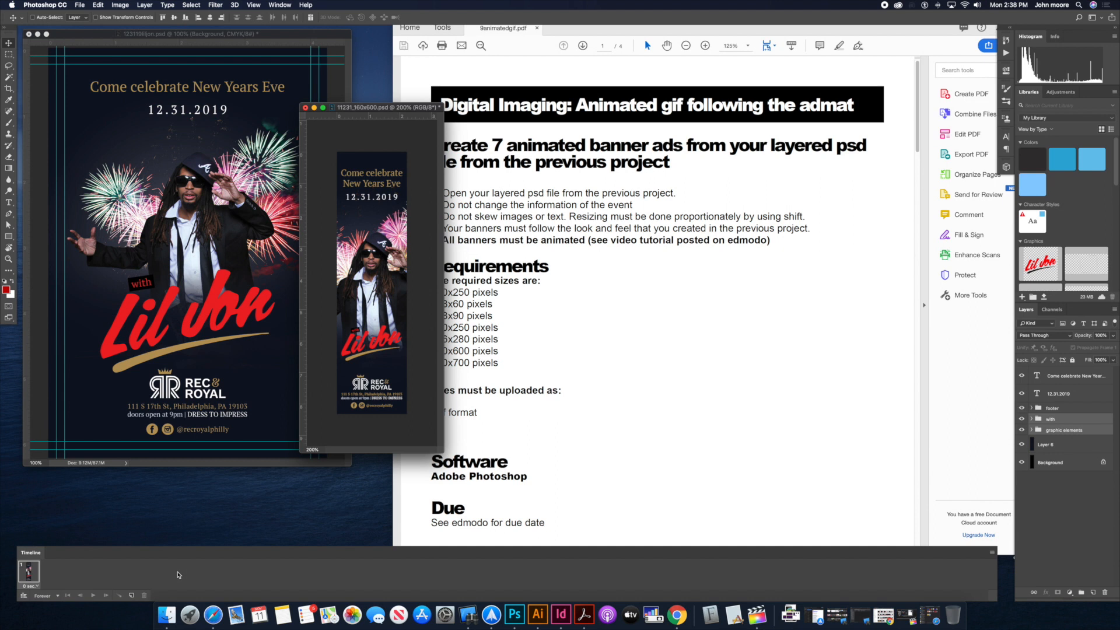
{"action": "left_click_drag", "start_coordinate": [207, 548], "coordinate": [209, 503]}
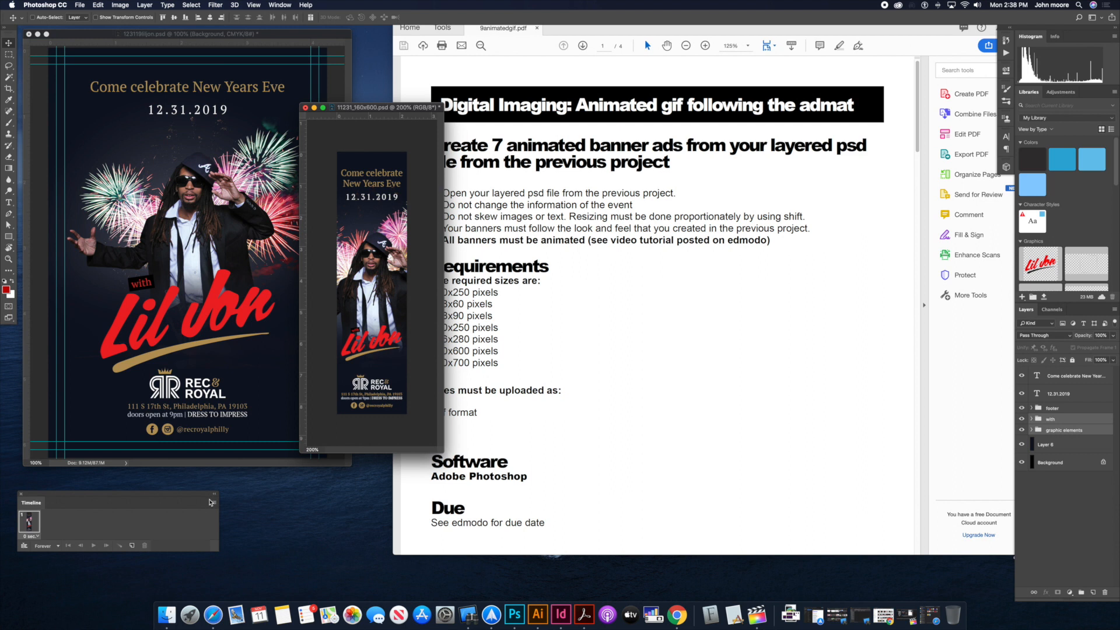
{"action": "left_click_drag", "start_coordinate": [217, 552], "coordinate": [869, 557]}
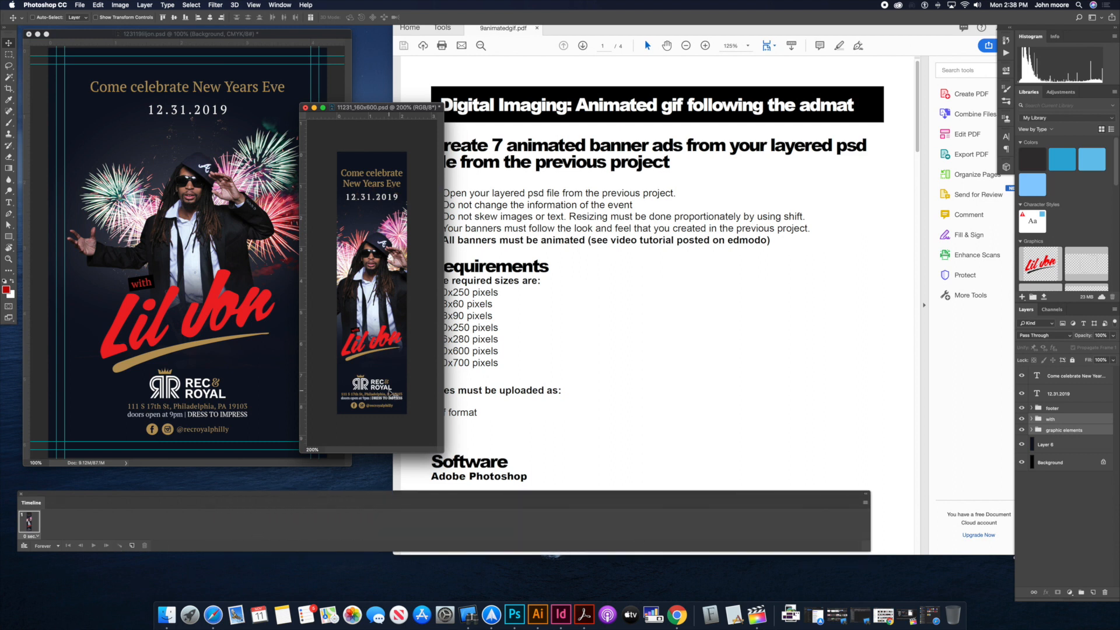
Step: Hide all text layers and groups in frame 1, and add a second frame that shows the 12.31.2019 date
{"action": "left_click_drag", "start_coordinate": [1021, 377], "coordinate": [1022, 432]}
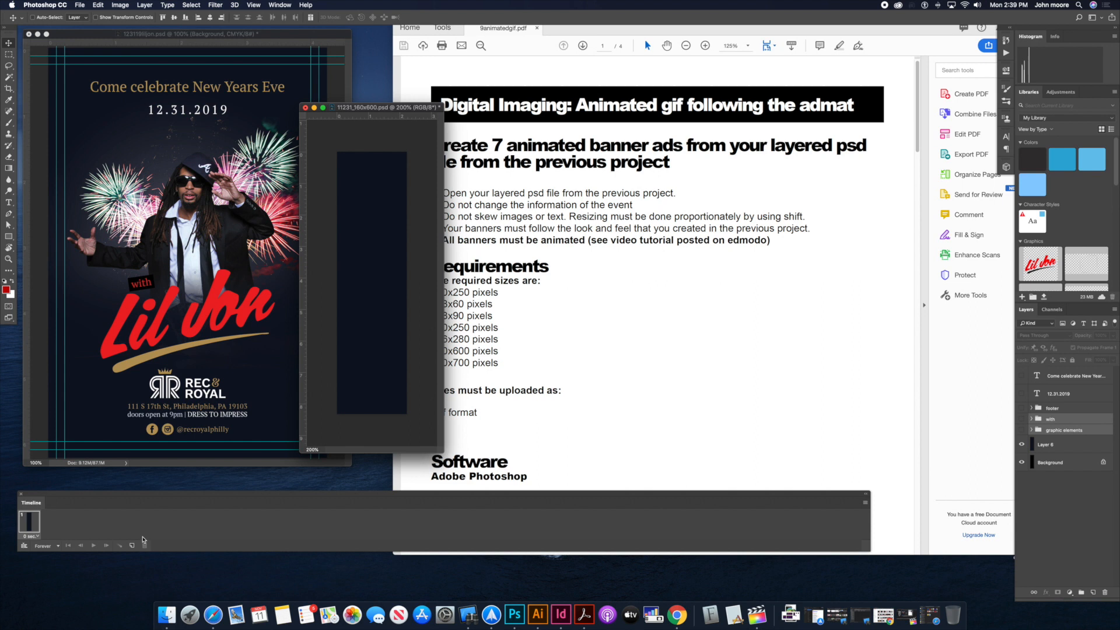
{"action": "left_click", "coordinate": [132, 546]}
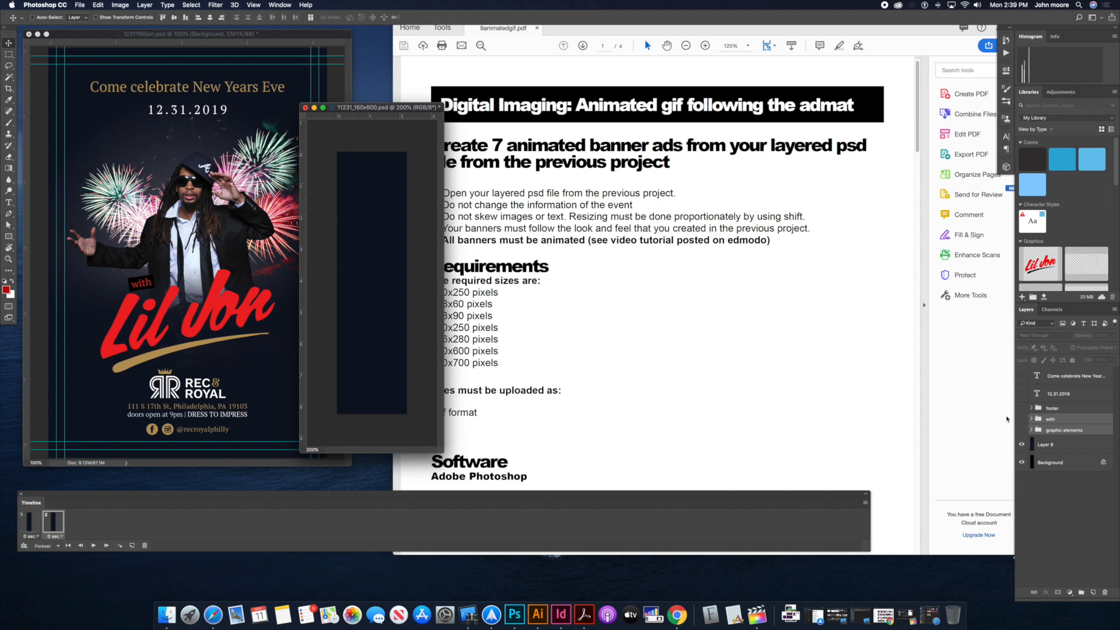
{"action": "left_click", "coordinate": [1022, 394]}
{"action": "left_click", "coordinate": [32, 525]}
{"action": "left_click", "coordinate": [53, 525]}
Step: Add frames 3 to 6 for a blinking date, with 12.31.2019 hidden in frames 3 and 5 and shown in frames 4 and 6
{"action": "left_click", "coordinate": [133, 545]}
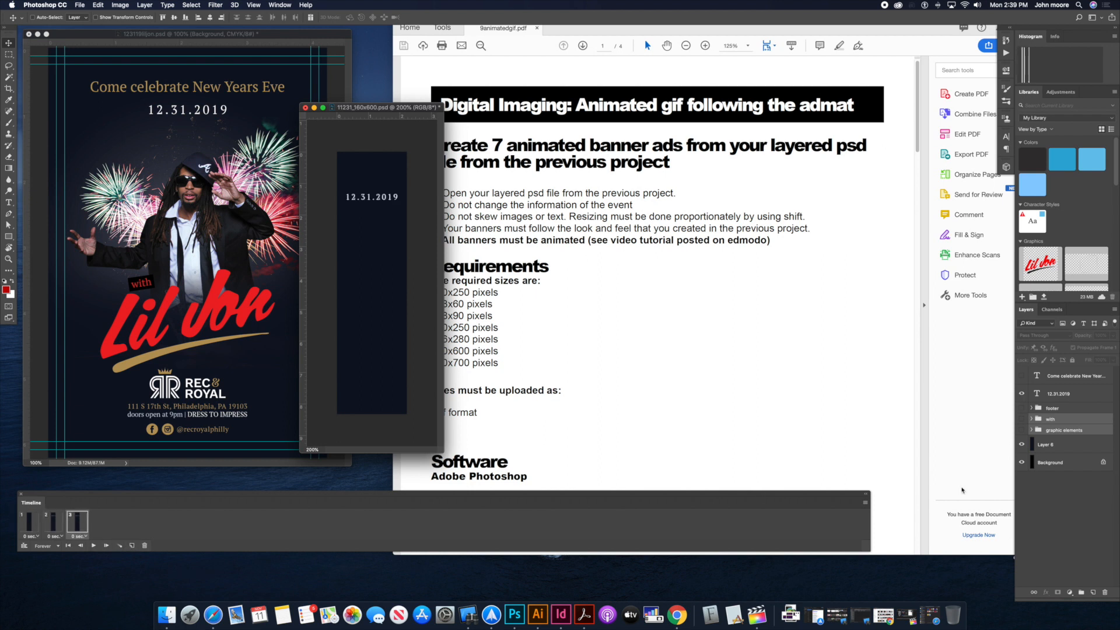
{"action": "left_click", "coordinate": [1021, 395]}
{"action": "left_click", "coordinate": [131, 546]}
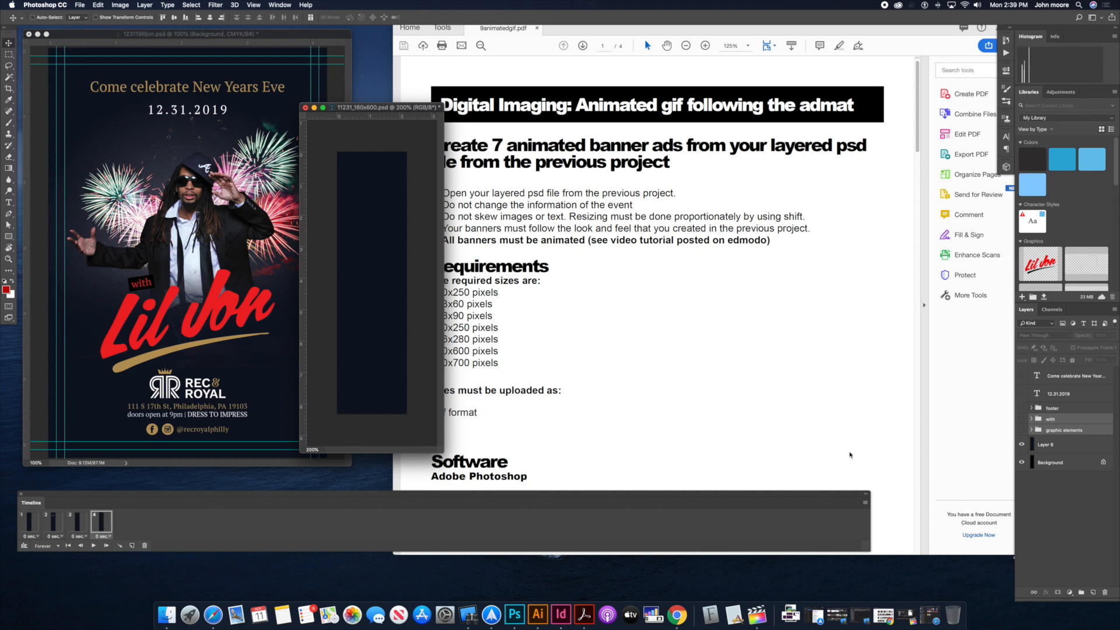
{"action": "left_click", "coordinate": [1021, 394]}
{"action": "left_click", "coordinate": [131, 545]}
{"action": "left_click", "coordinate": [132, 546]}
{"action": "left_click", "coordinate": [132, 528]}
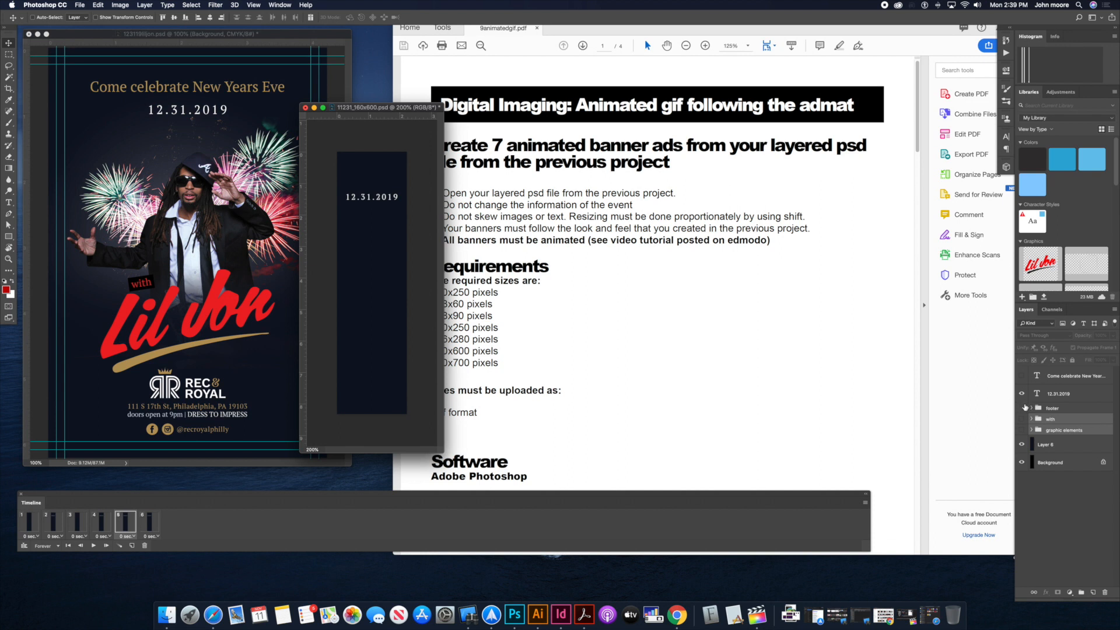
{"action": "left_click", "coordinate": [1022, 393]}
Step: Set frame 6's delay to 1.0 second, previewing the blinking date animation before and after the change
{"action": "left_click", "coordinate": [93, 545]}
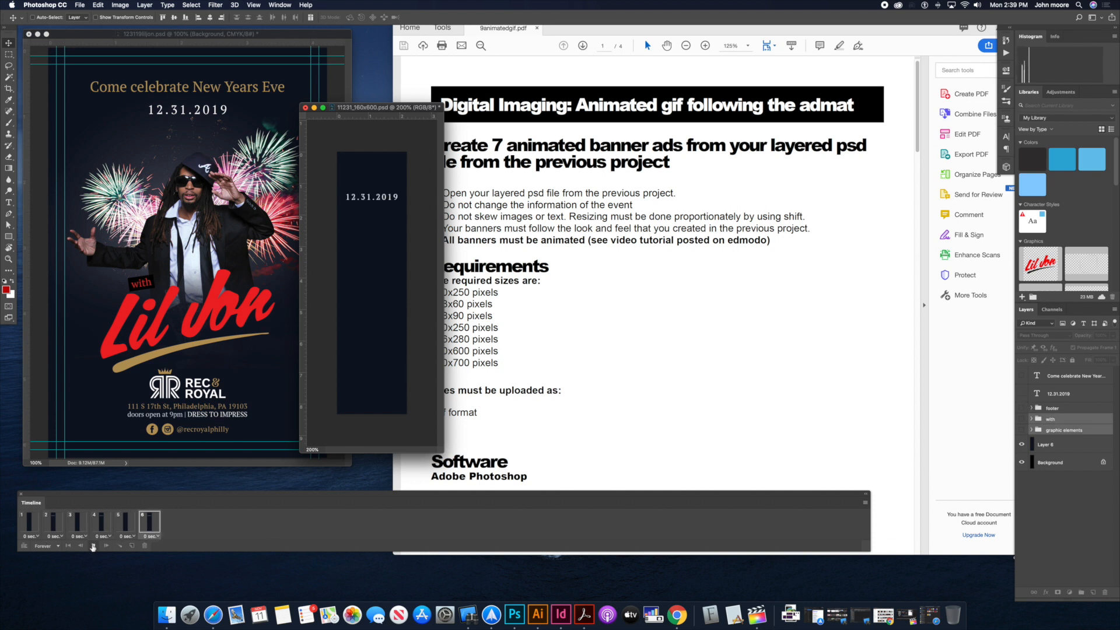
{"action": "left_click", "coordinate": [93, 546]}
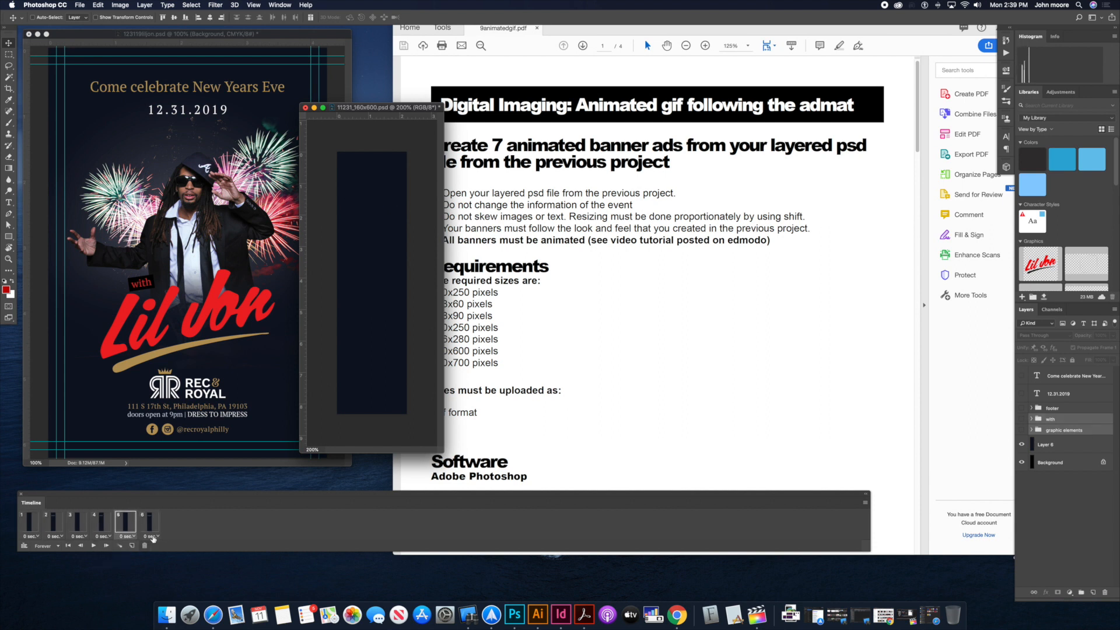
{"action": "left_click", "coordinate": [151, 537]}
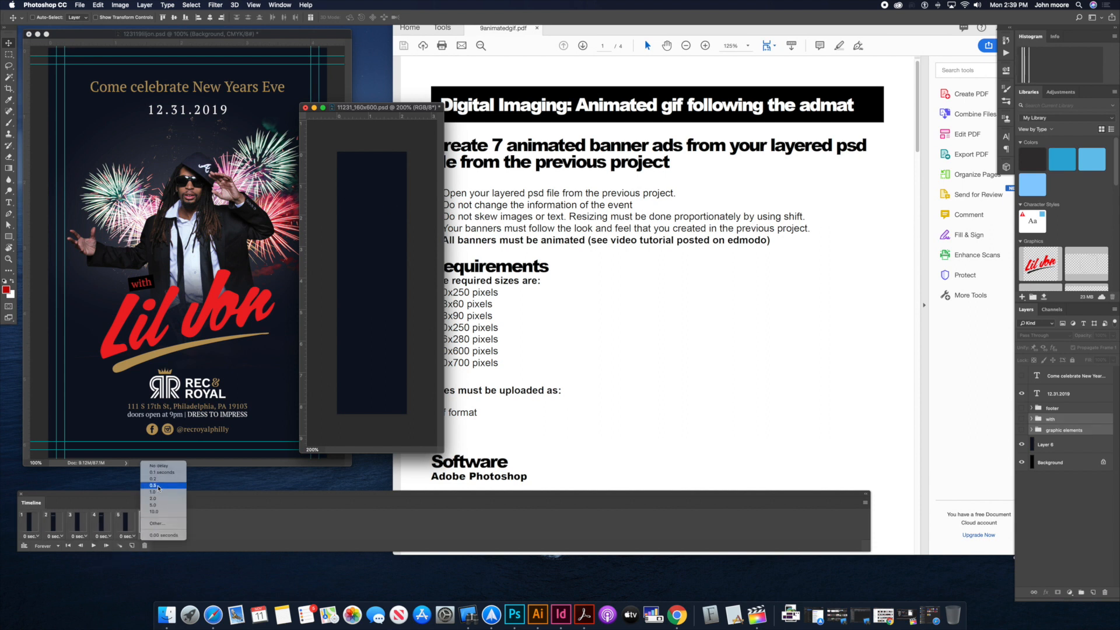
{"action": "left_click", "coordinate": [156, 492]}
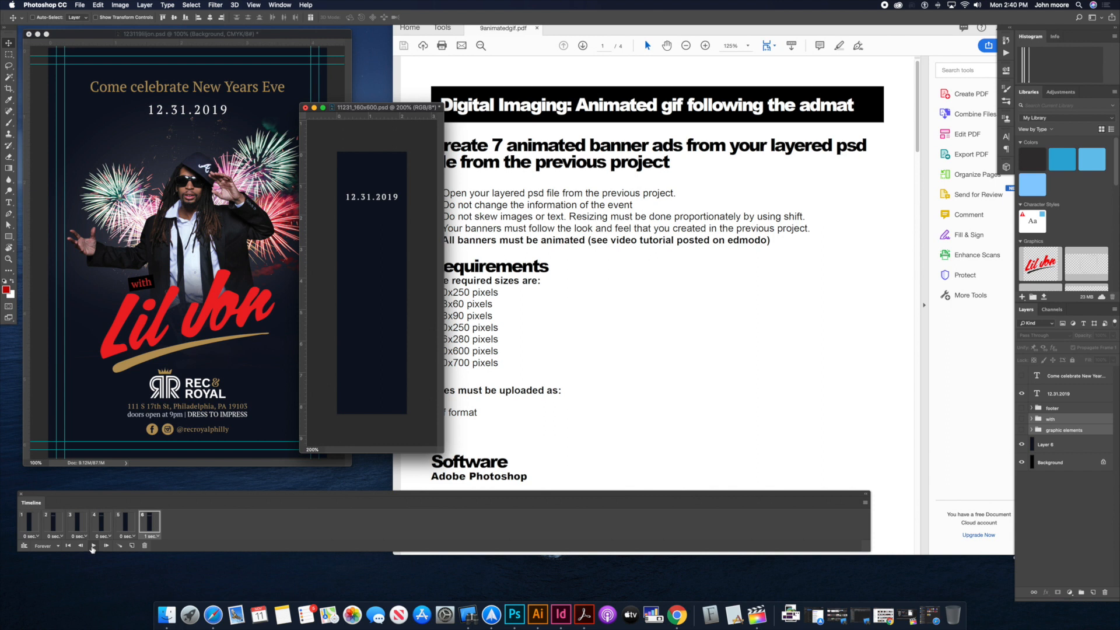
{"action": "left_click", "coordinate": [93, 545]}
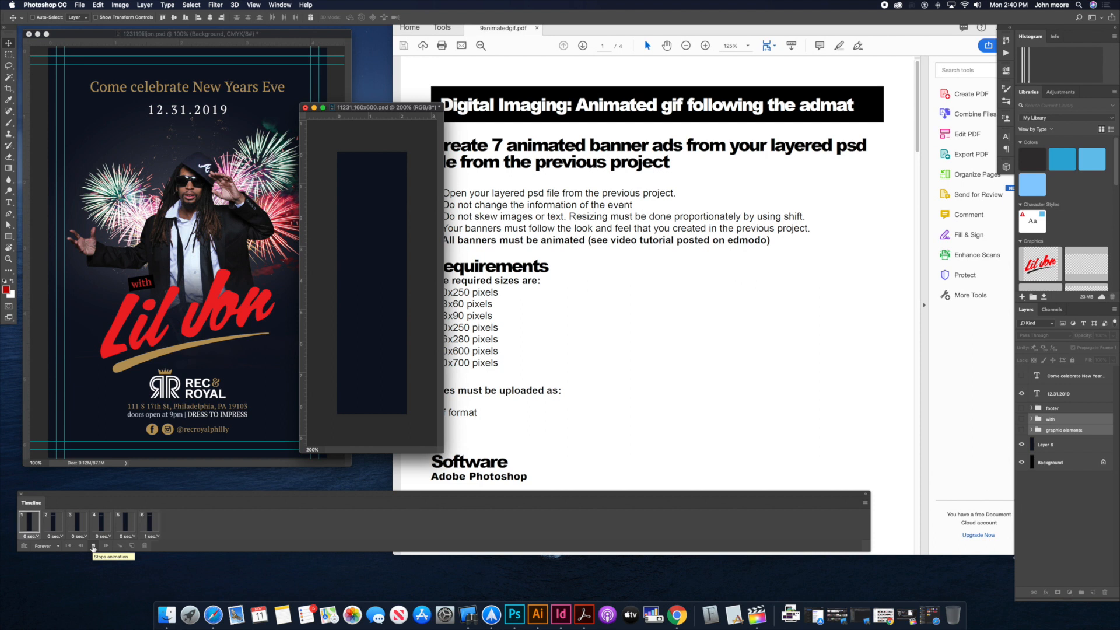
{"action": "left_click", "coordinate": [93, 546]}
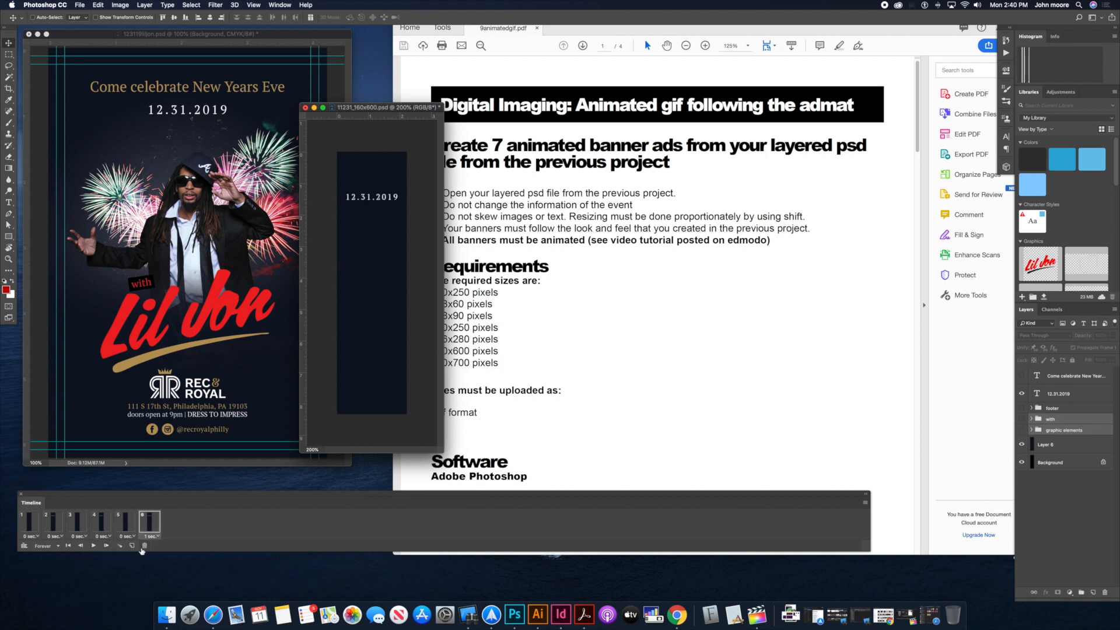
Step: Add frame 7 with its delay cut to 0 seconds and the Come celebrate New Years Eve headline shown
{"action": "left_click", "coordinate": [132, 546]}
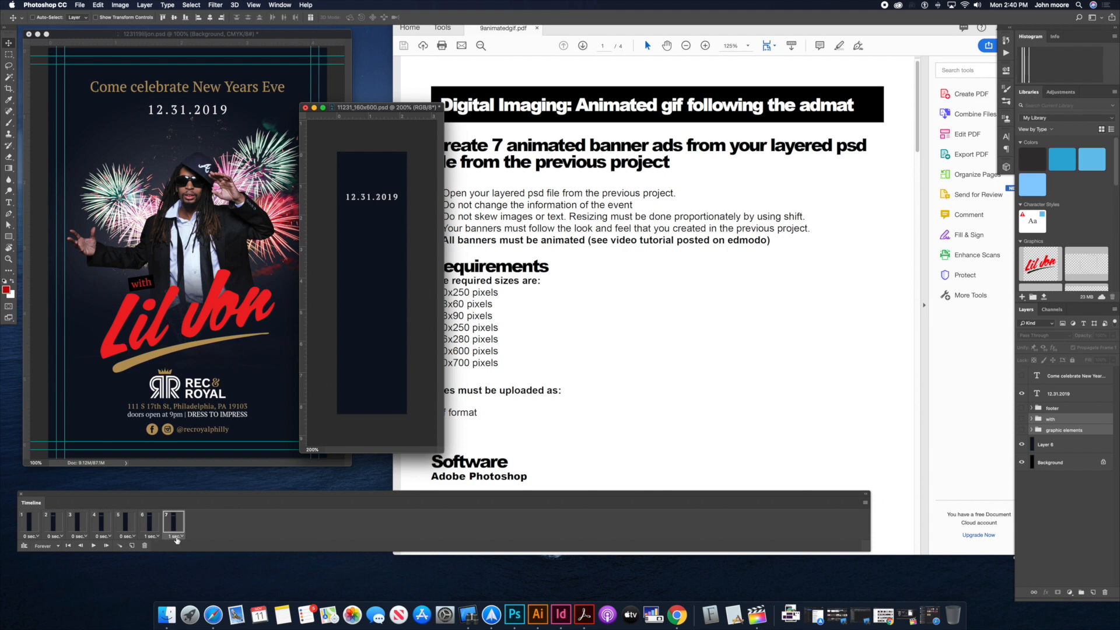
{"action": "left_click", "coordinate": [176, 536]}
{"action": "left_click", "coordinate": [187, 472]}
{"action": "left_click", "coordinate": [1021, 376]}
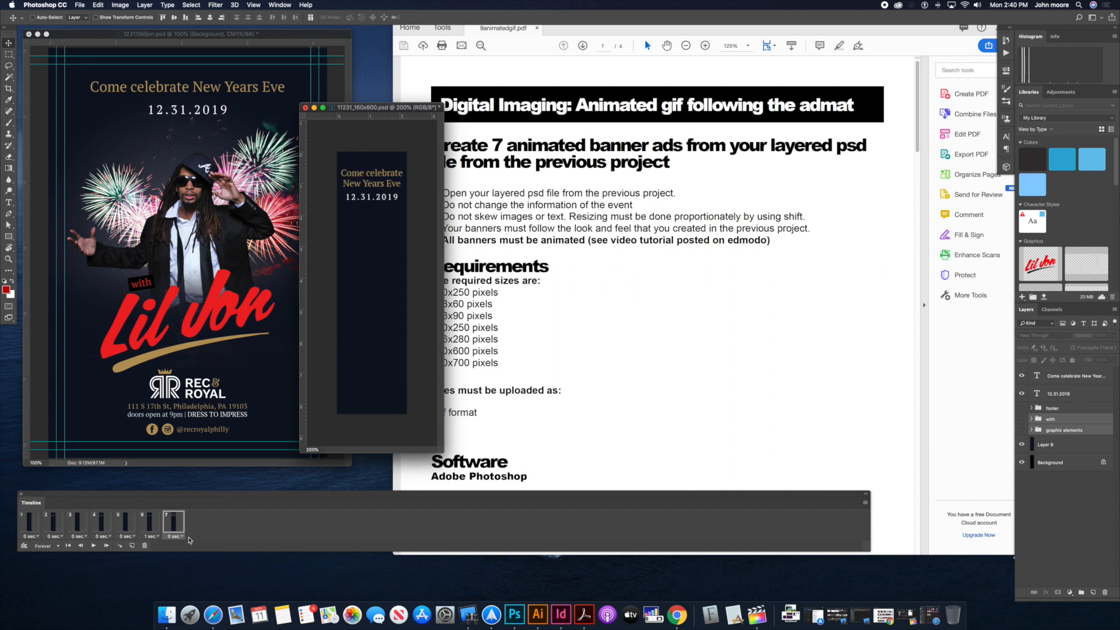
Step: Tween frames 6 and 7 across all layers with 4 added frames so the headline fades in
{"action": "left_click", "coordinate": [152, 525]}
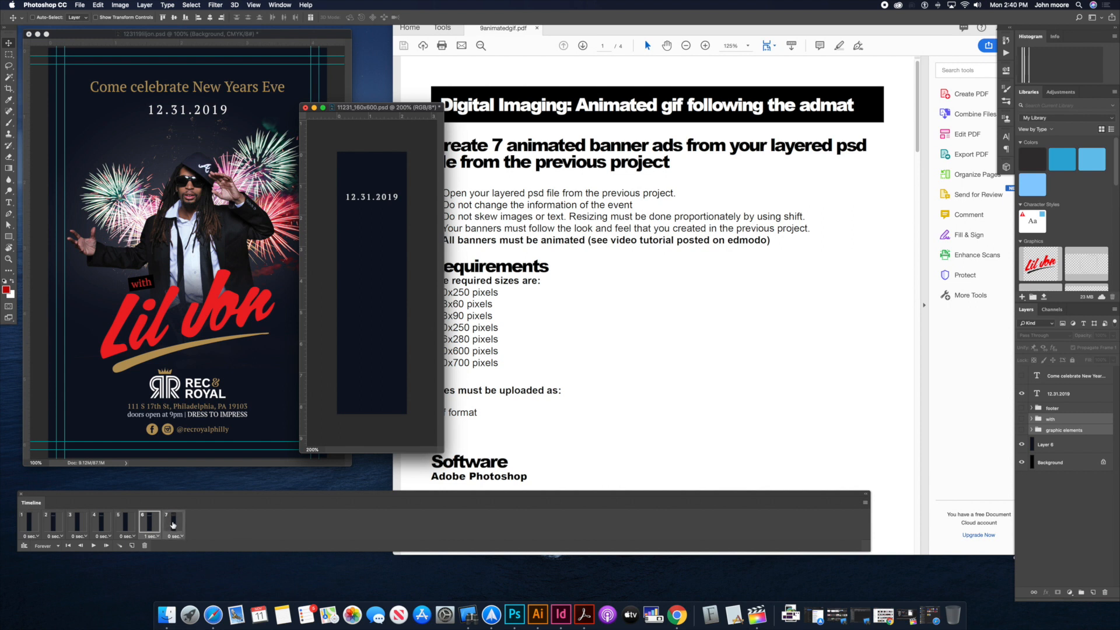
{"action": "left_click", "coordinate": [121, 548]}
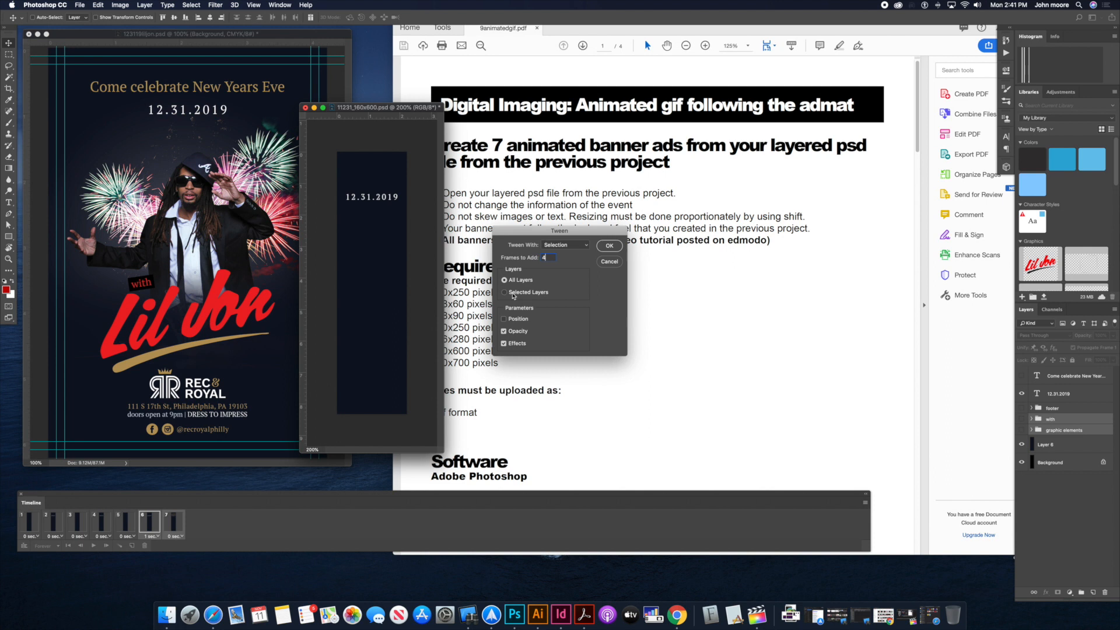
{"action": "left_click", "coordinate": [609, 246]}
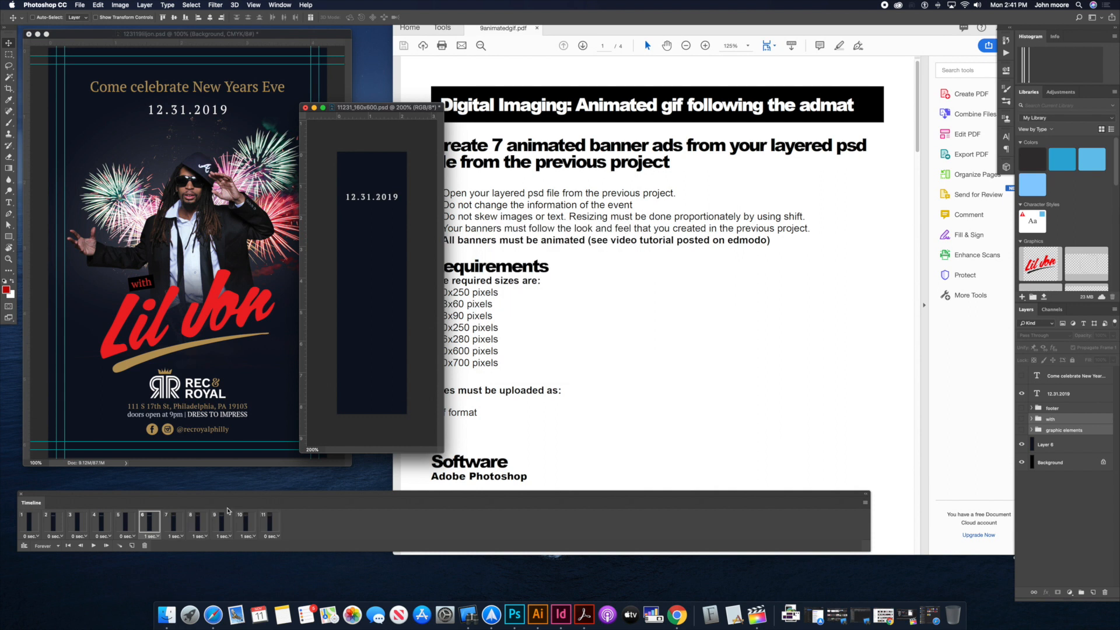
Step: Review the headline fade across frames 7 to 11 and set frames 7 to 10 to no delay
{"action": "left_click", "coordinate": [176, 523]}
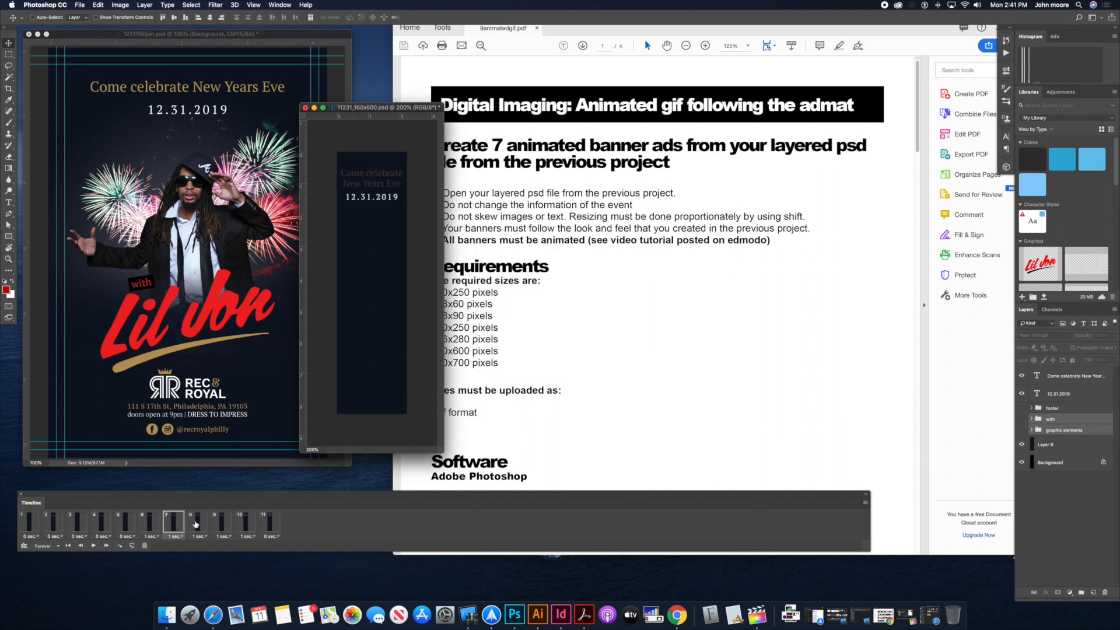
{"action": "left_click", "coordinate": [198, 523]}
{"action": "left_click", "coordinate": [222, 524]}
{"action": "left_click", "coordinate": [244, 522]}
{"action": "left_click", "coordinate": [270, 523]}
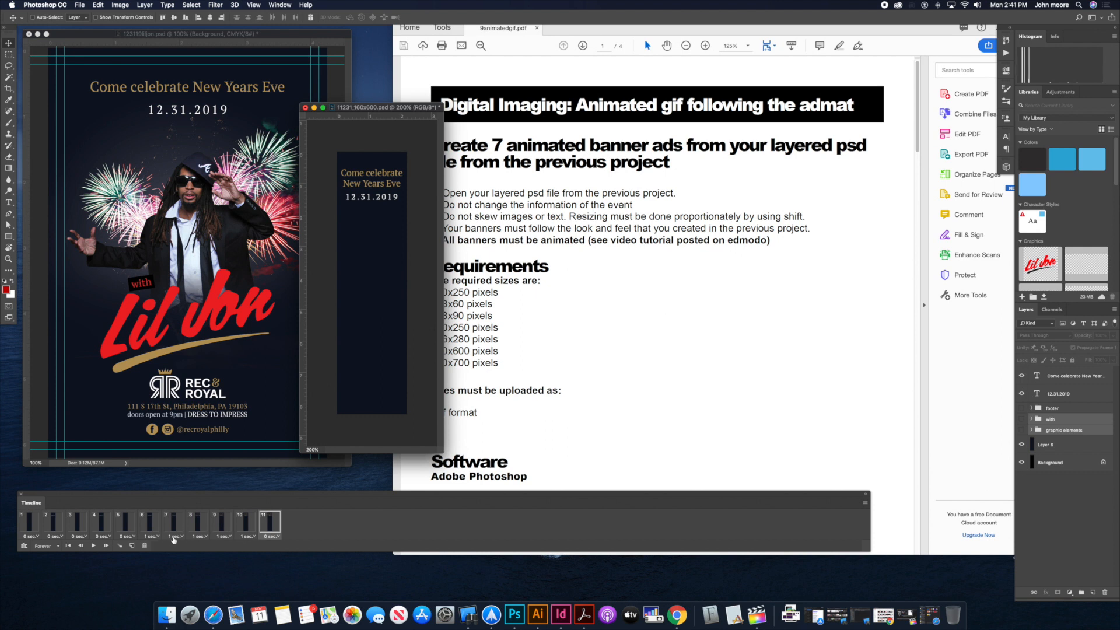
{"action": "left_click", "coordinate": [248, 536]}
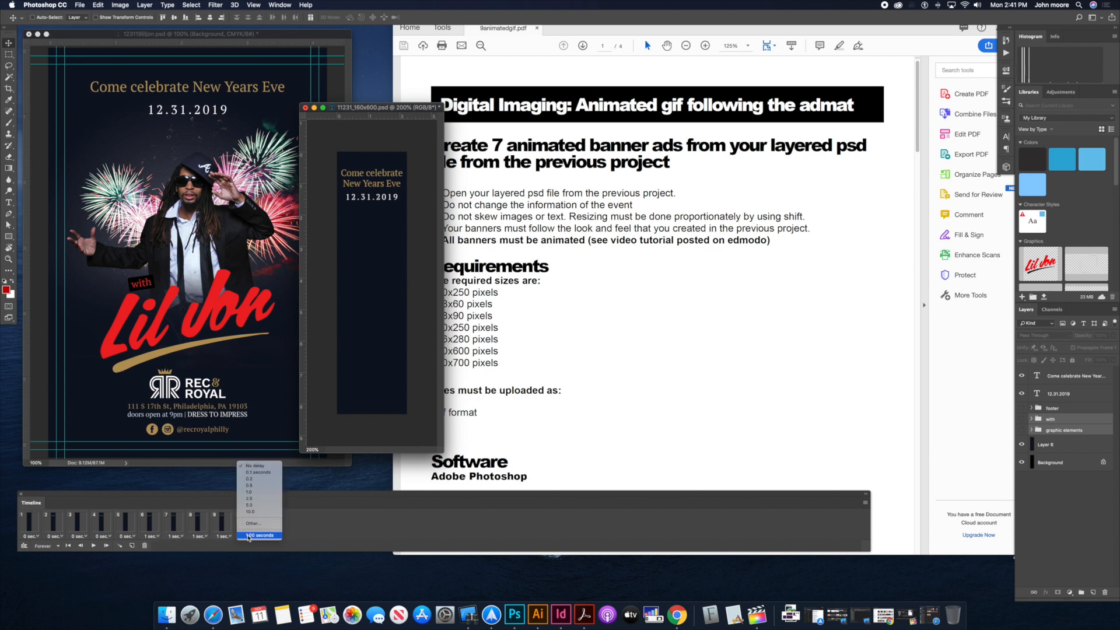
{"action": "left_click", "coordinate": [249, 535]}
{"action": "left_click", "coordinate": [174, 527], "text": "shift"}
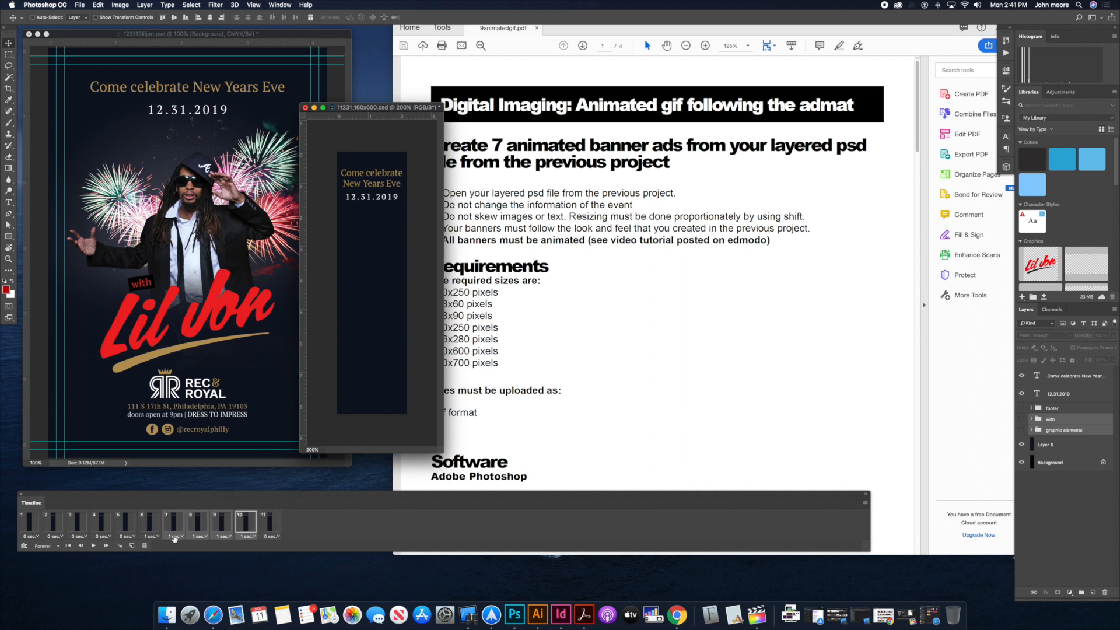
{"action": "left_click", "coordinate": [175, 536]}
{"action": "left_click", "coordinate": [187, 472]}
Step: Set frame 11's delay to 1.0 second, playing the animation before and after the change
{"action": "left_click", "coordinate": [93, 546]}
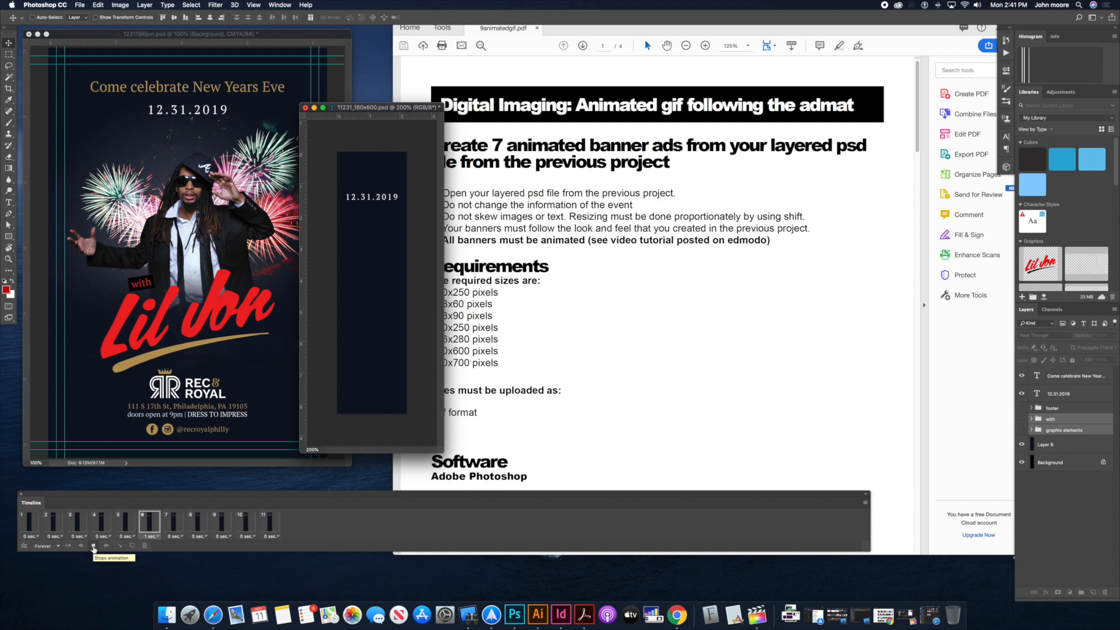
{"action": "left_click", "coordinate": [94, 547]}
{"action": "left_click", "coordinate": [271, 536]}
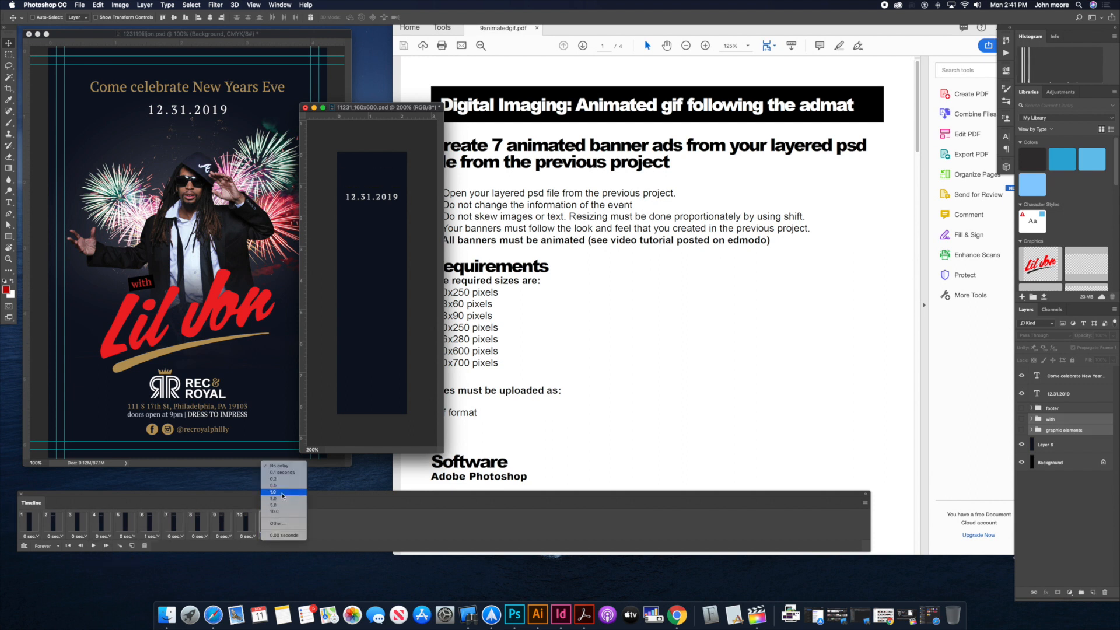
{"action": "left_click", "coordinate": [272, 492]}
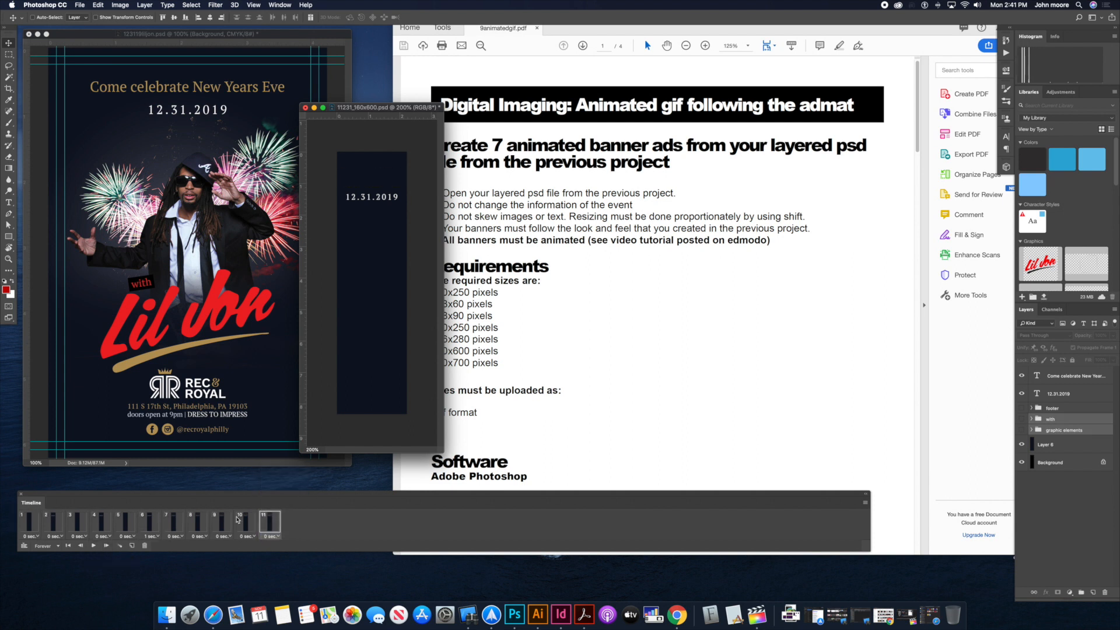
{"action": "left_click", "coordinate": [93, 546]}
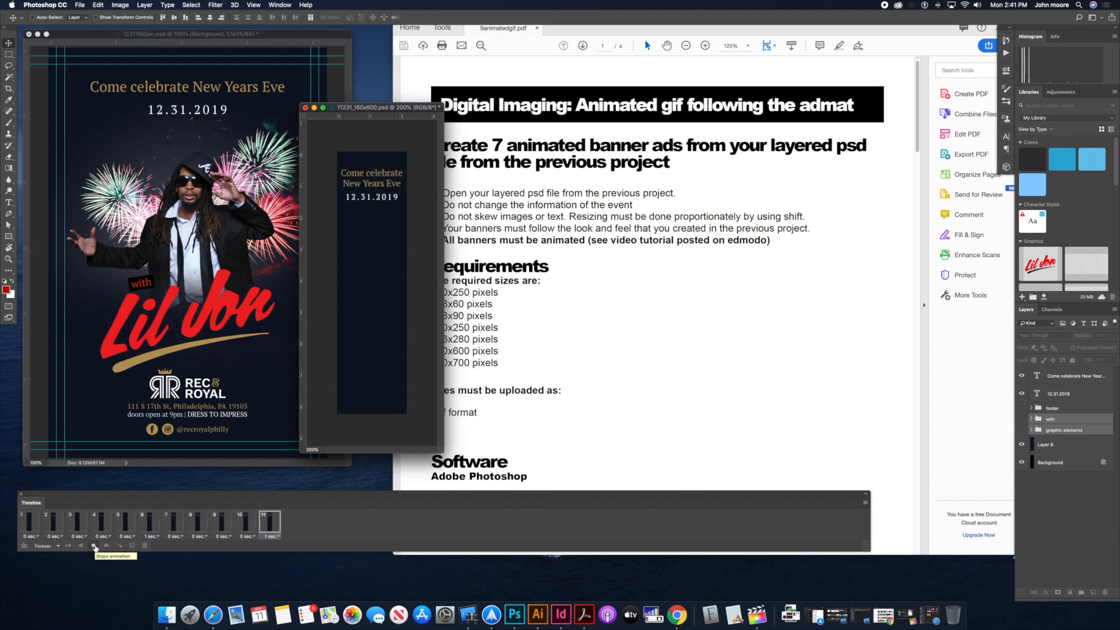
{"action": "left_click", "coordinate": [94, 546]}
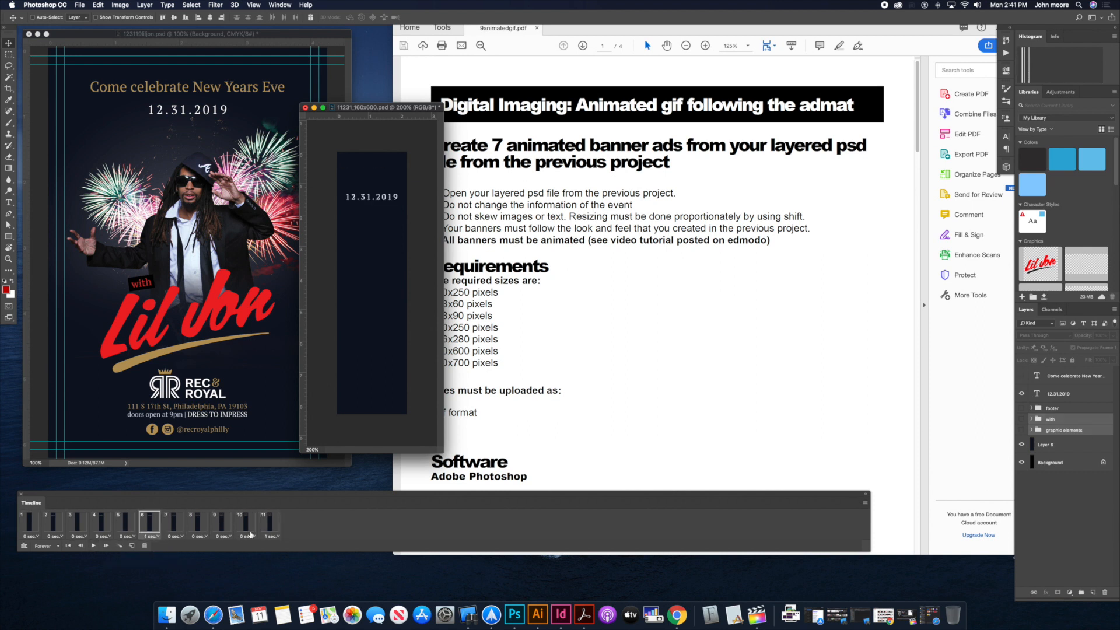
Step: Add frame 12 after frame 11 with the graphic elements group shown and the with group hidden
{"action": "left_click", "coordinate": [264, 525]}
{"action": "left_click", "coordinate": [131, 545]}
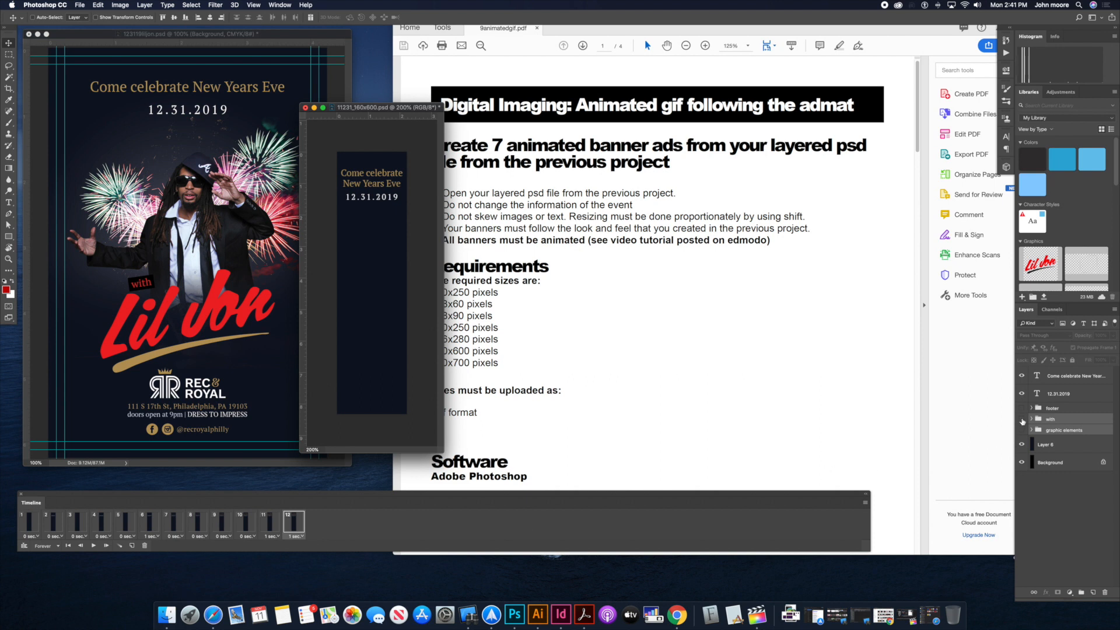
{"action": "left_click", "coordinate": [1022, 421]}
{"action": "left_click", "coordinate": [1022, 421]}
{"action": "left_click", "coordinate": [1022, 430]}
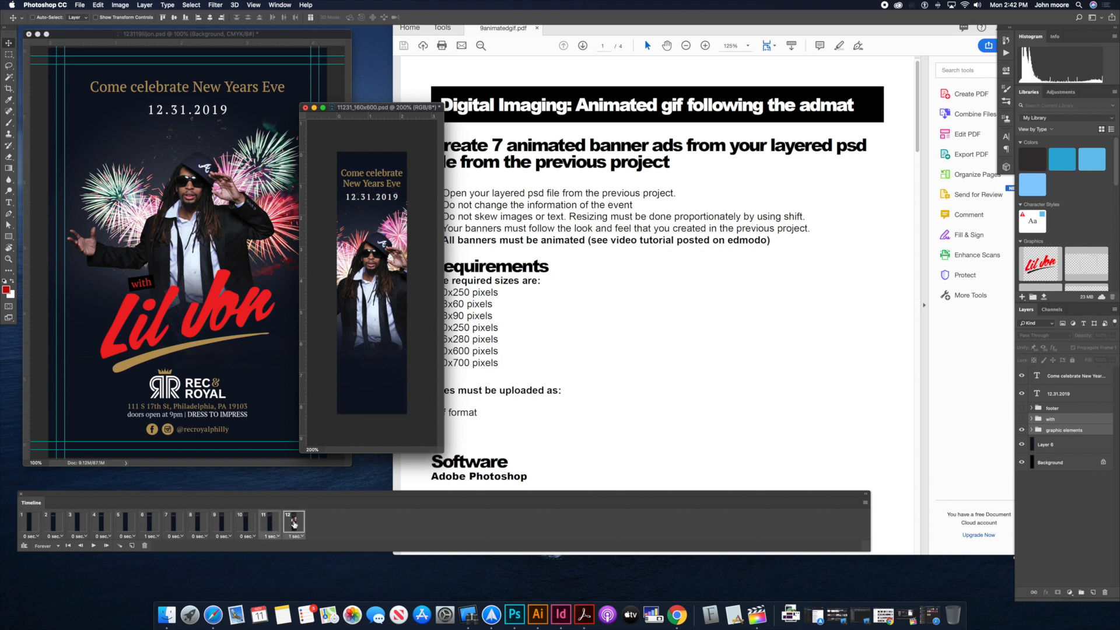
Step: Tween frames 11 and 12 across all layers with 6 added frames so the graphic elements fade in
{"action": "left_click", "coordinate": [119, 546]}
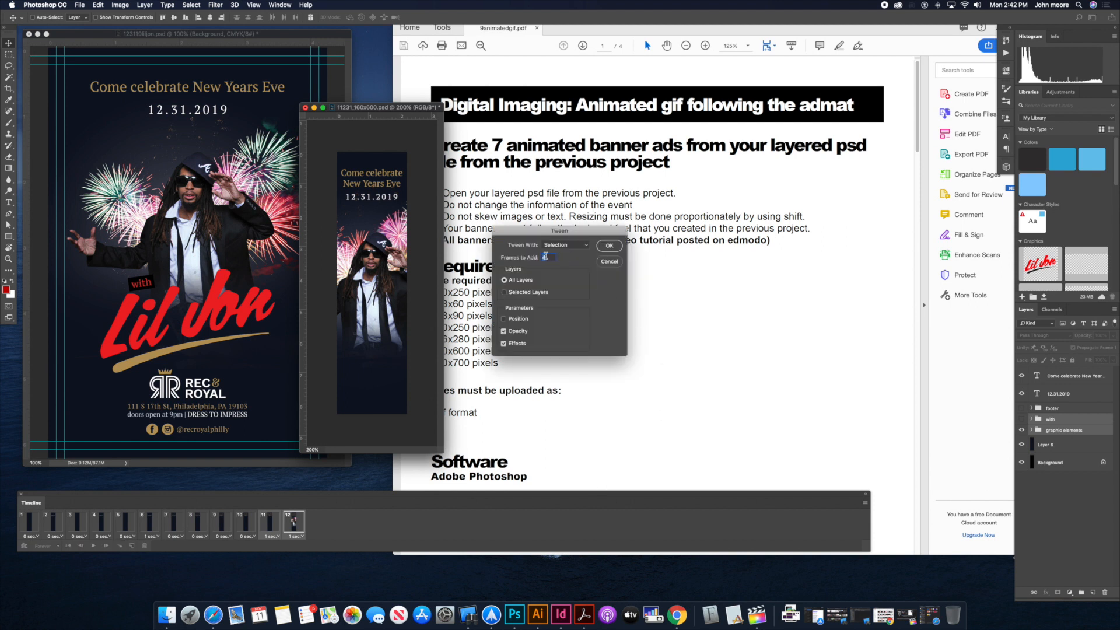
{"action": "type", "text": "6"}
{"action": "key", "text": "Return"}
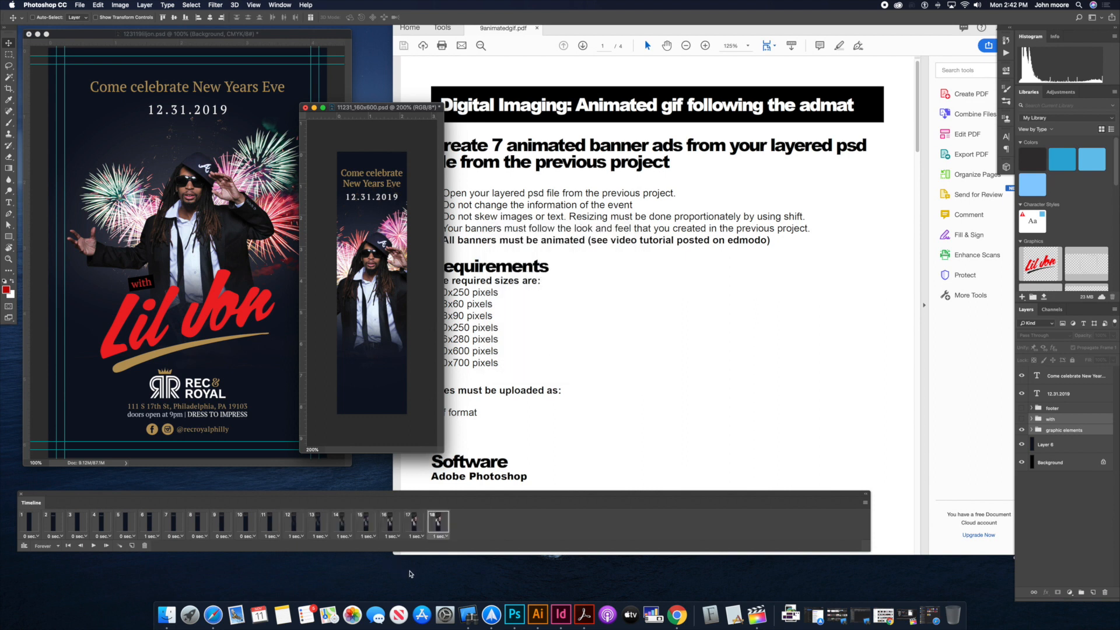
Step: Set frames 12 to 18 to no delay
{"action": "left_click", "coordinate": [295, 528], "text": "shift"}
{"action": "left_click", "coordinate": [296, 536]}
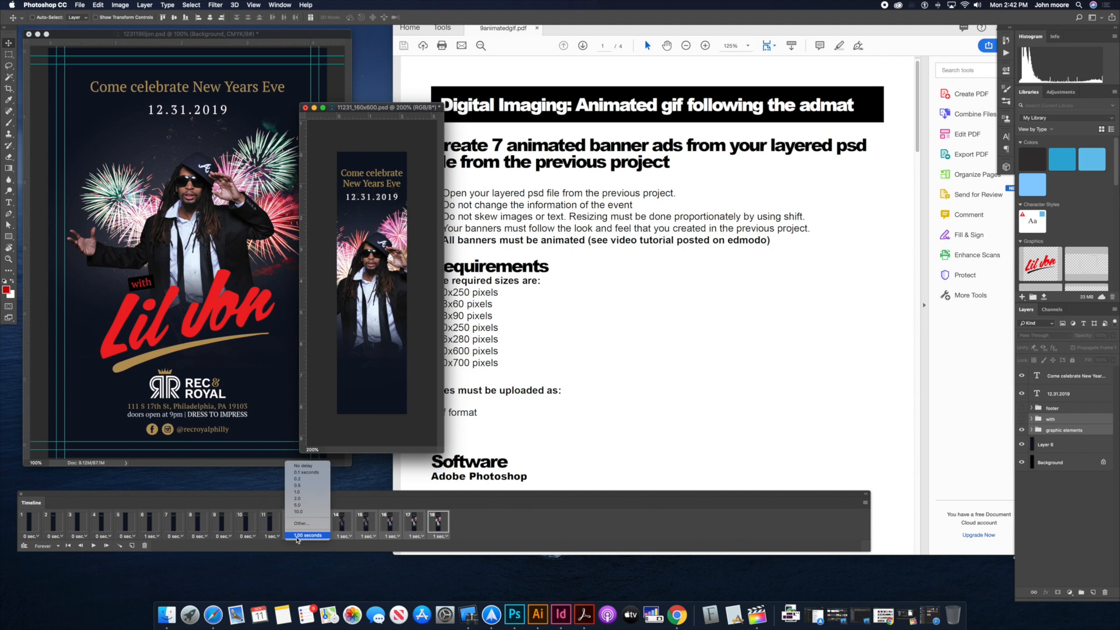
{"action": "left_click", "coordinate": [309, 472]}
Step: Try a 1.0 second delay on frame 18 and return it to no delay
{"action": "left_click", "coordinate": [441, 538]}
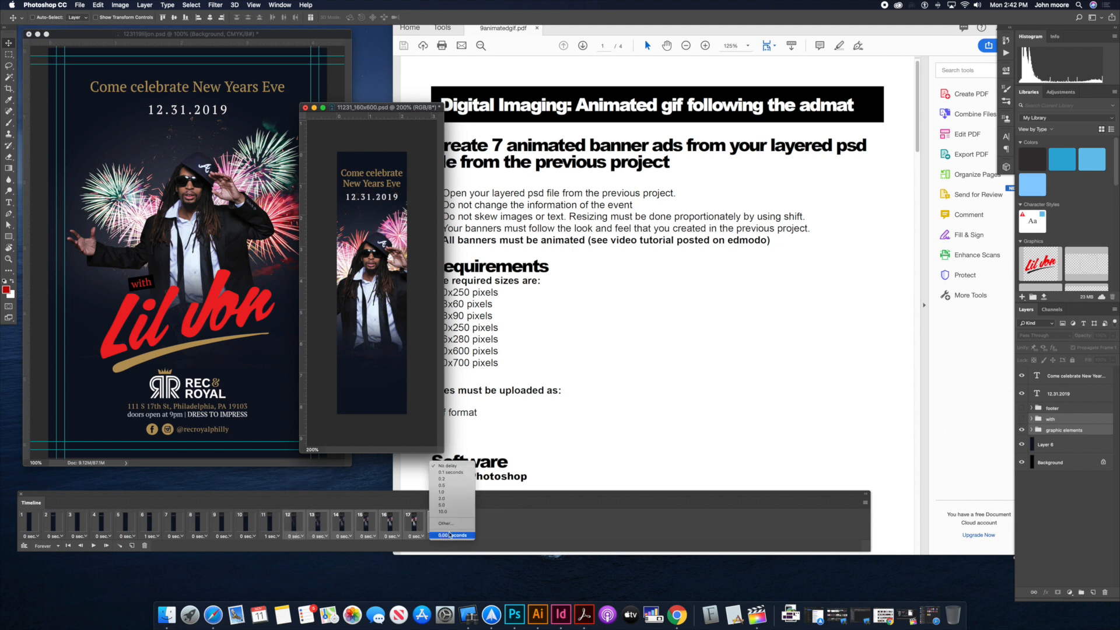
{"action": "left_click", "coordinate": [447, 487]}
{"action": "left_click", "coordinate": [439, 528]}
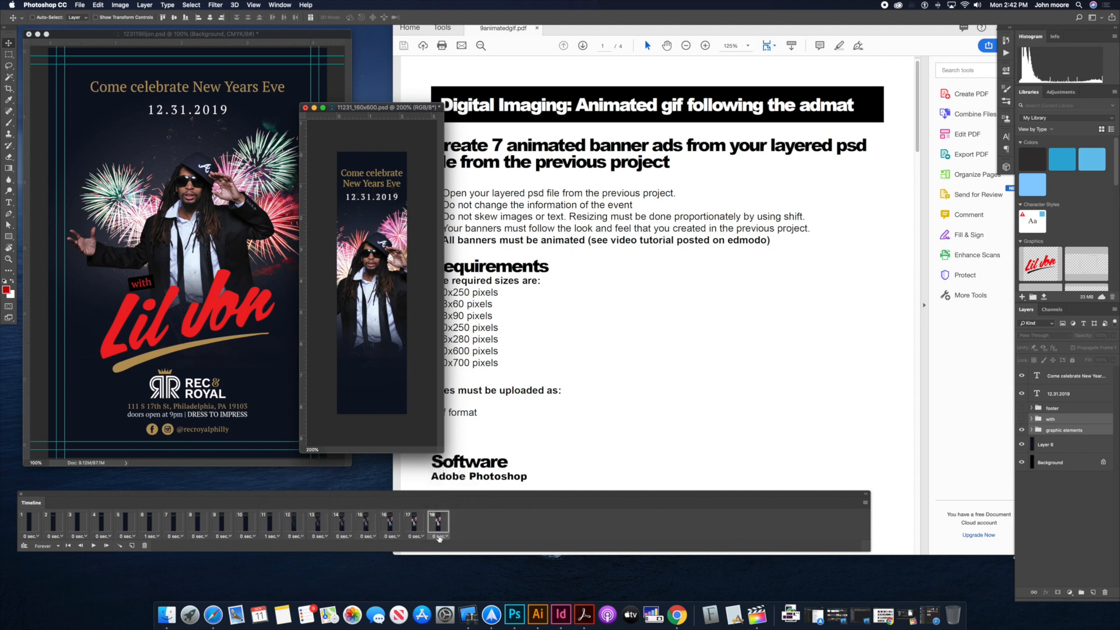
{"action": "left_click", "coordinate": [440, 536]}
{"action": "left_click", "coordinate": [450, 492]}
{"action": "left_click", "coordinate": [440, 536]}
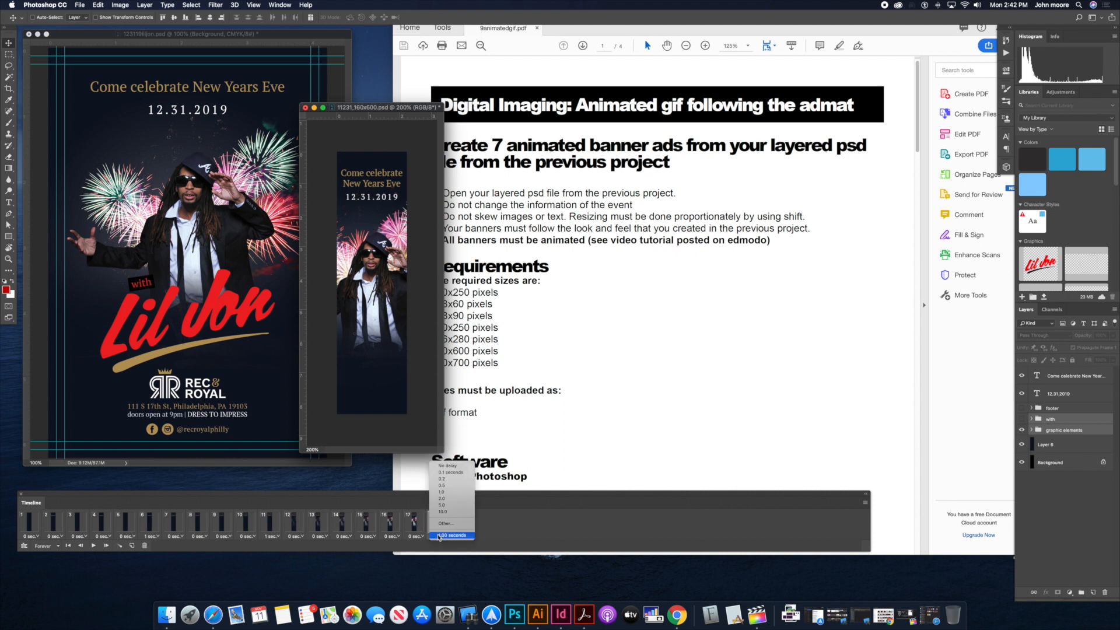
{"action": "left_click", "coordinate": [447, 467]}
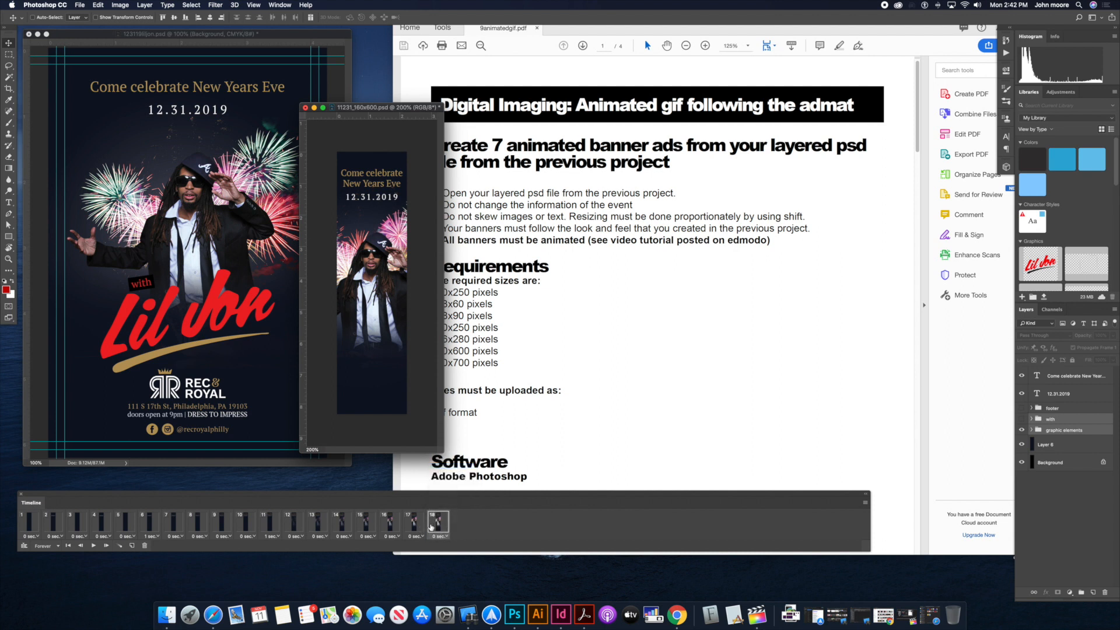
Step: Show the with group in frame 18, compare it with frames 16 and 17, and set frame 18's delay to 1.0 second
{"action": "left_click", "coordinate": [1022, 419]}
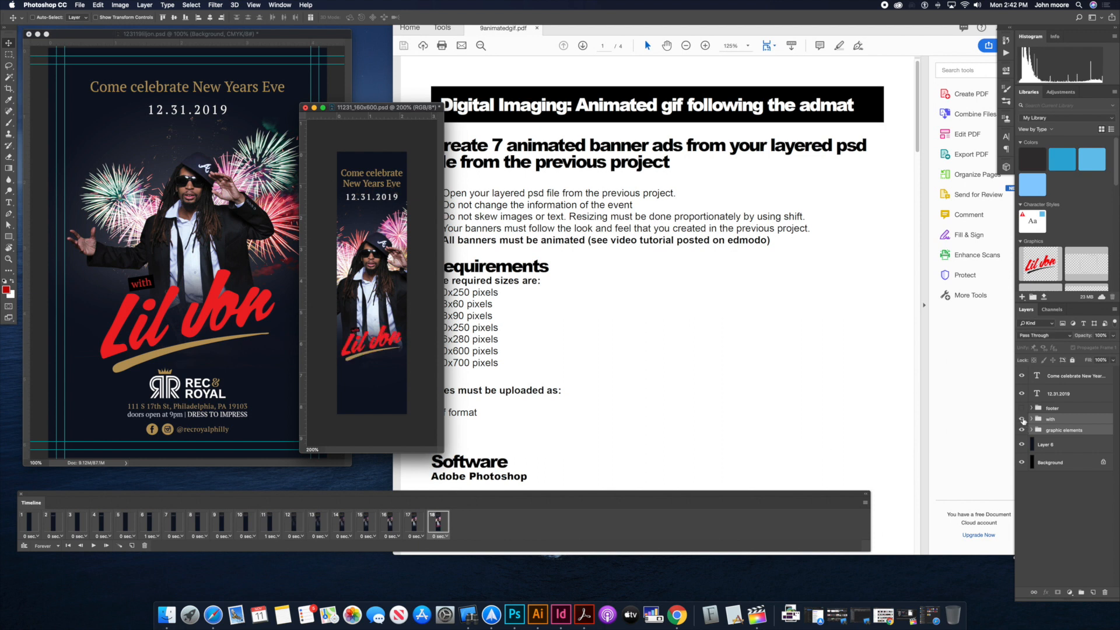
{"action": "left_click", "coordinate": [390, 524]}
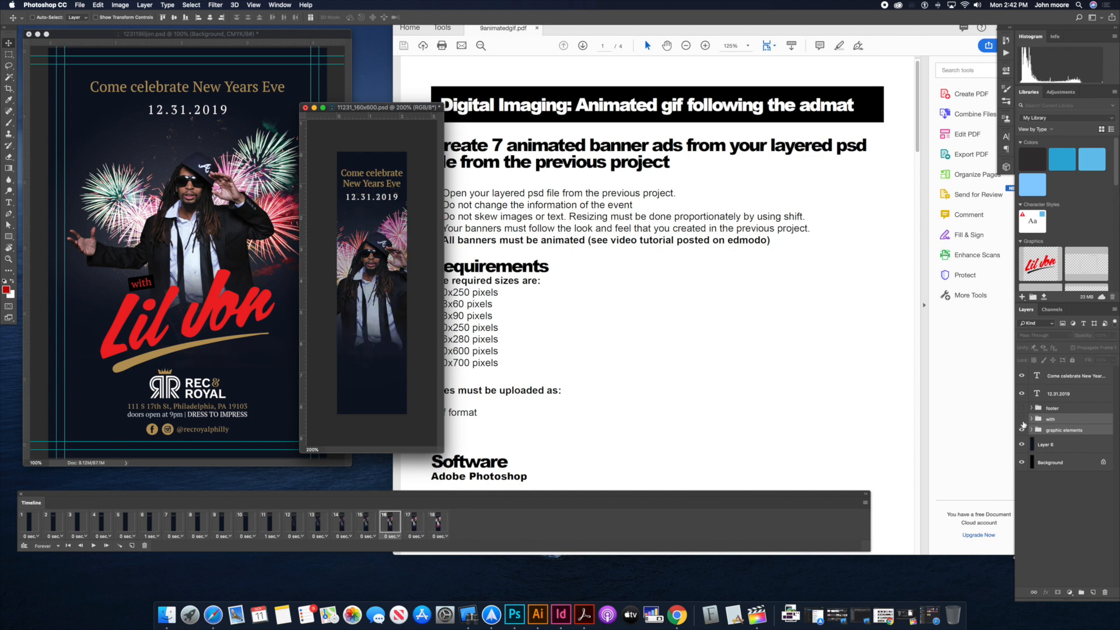
{"action": "left_click", "coordinate": [415, 528]}
{"action": "left_click", "coordinate": [437, 527]}
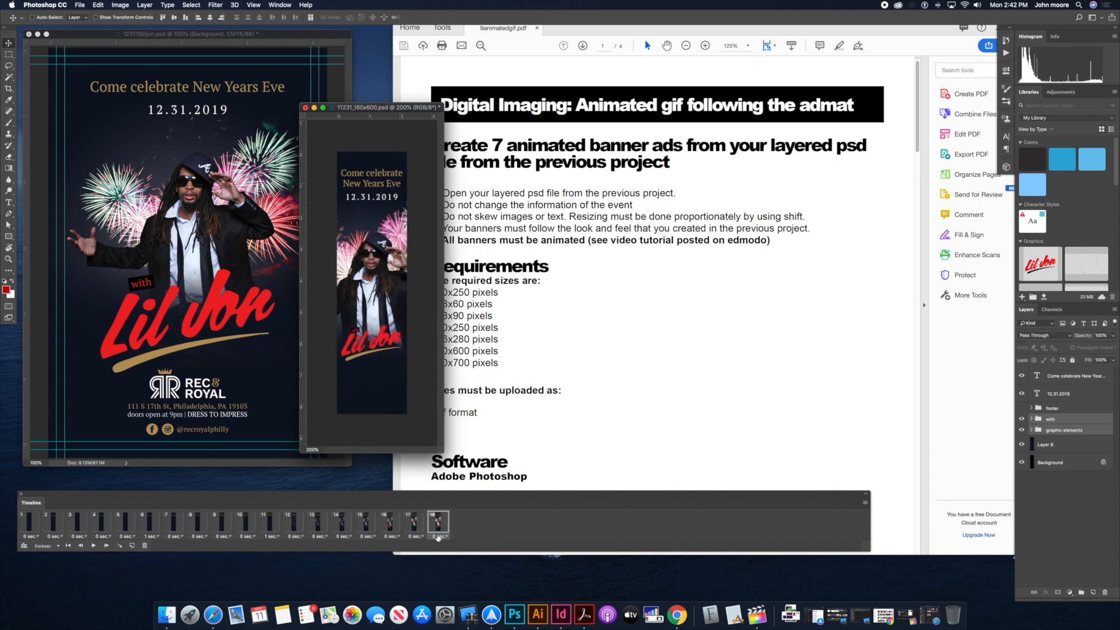
{"action": "left_click", "coordinate": [437, 536]}
{"action": "left_click", "coordinate": [448, 491]}
Step: Add frame 19 with its delay cut to 0 seconds and the footer group shown
{"action": "left_click", "coordinate": [131, 545]}
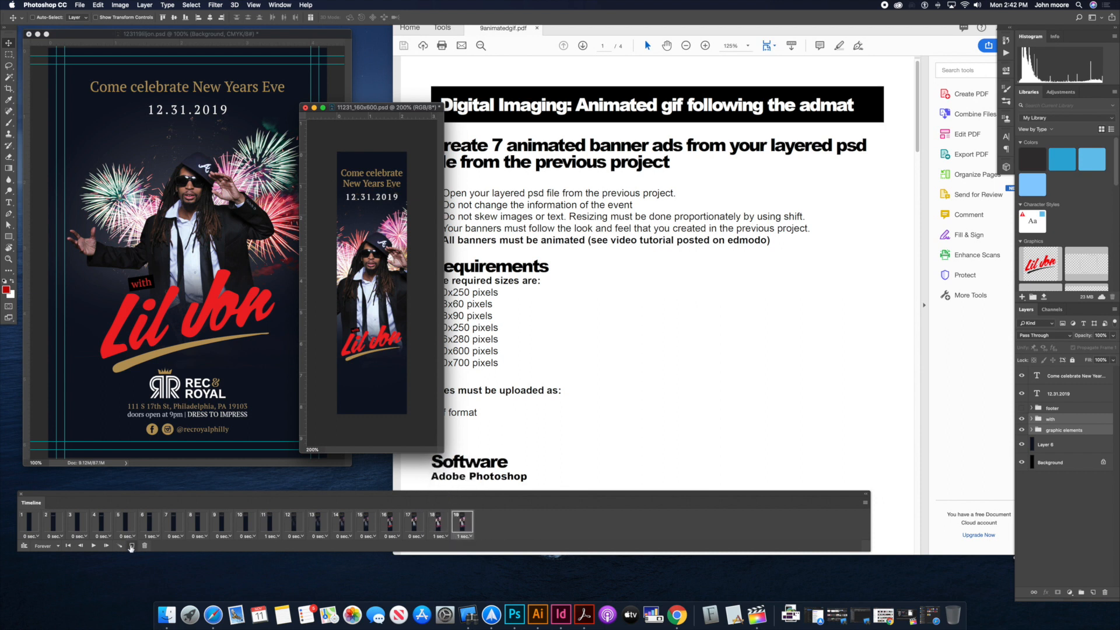
{"action": "left_click", "coordinate": [462, 536]}
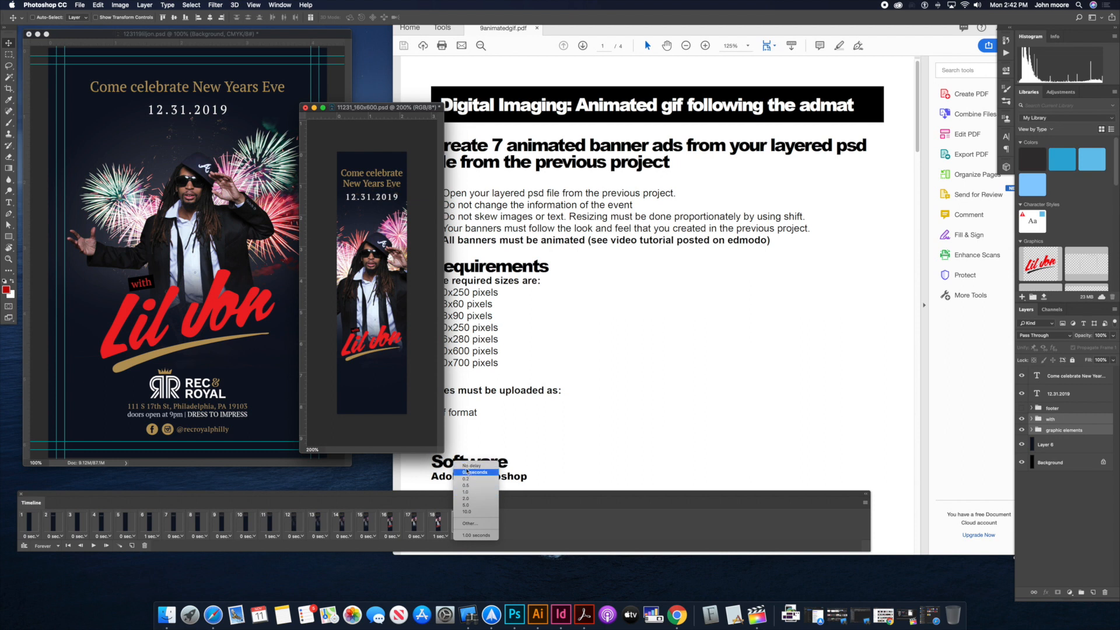
{"action": "left_click", "coordinate": [466, 478]}
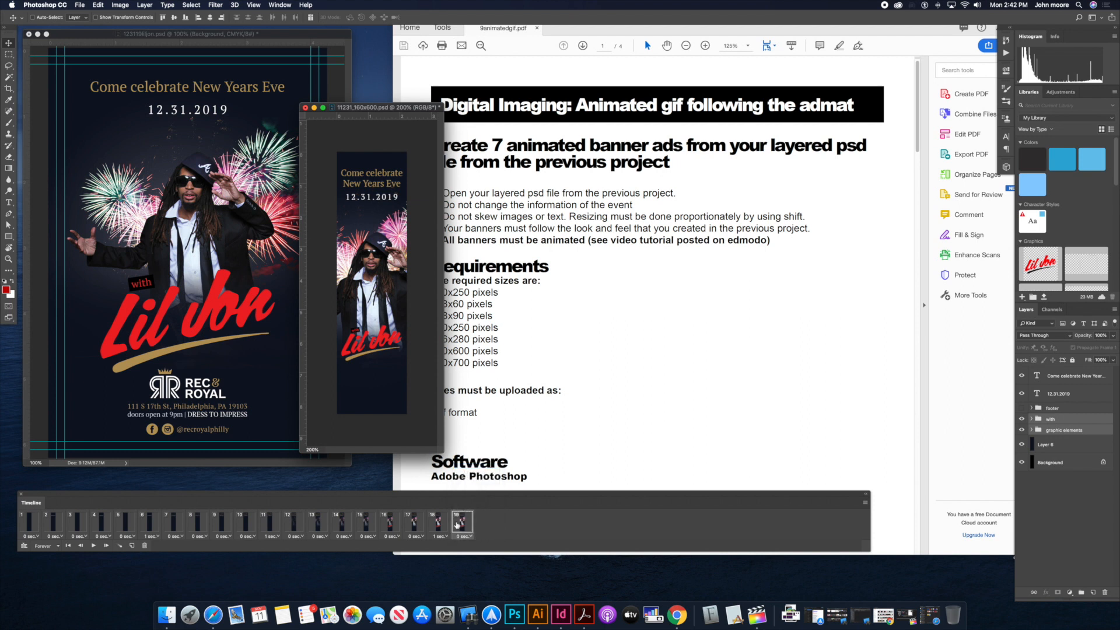
{"action": "left_click", "coordinate": [1021, 408]}
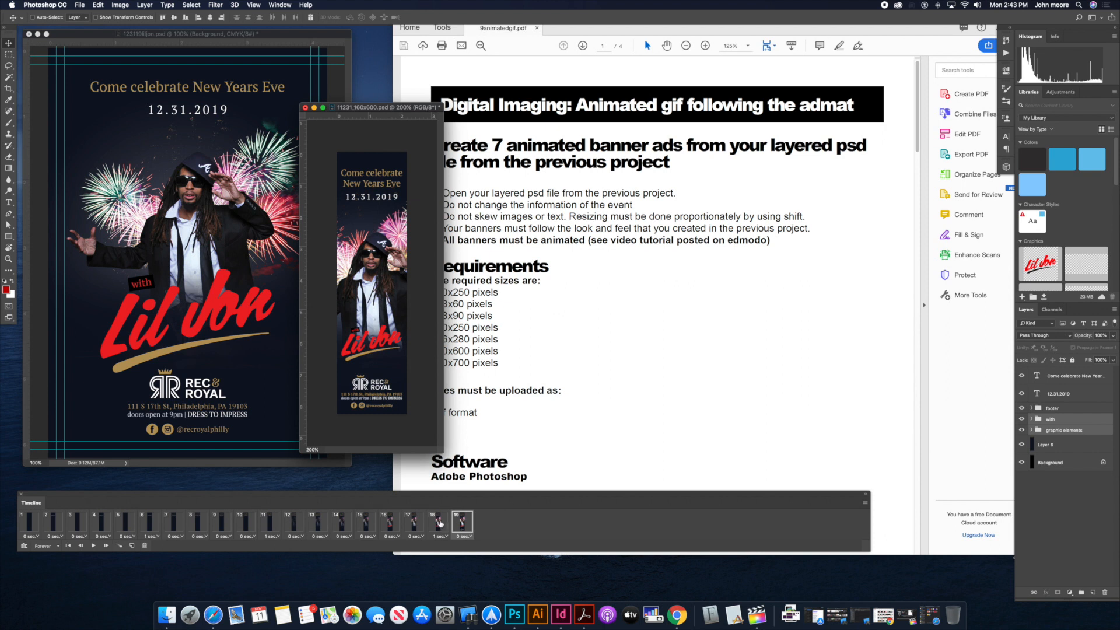
Step: In frame 18, show the footer group and move it straight down until it sits just below the canvas
{"action": "left_click", "coordinate": [440, 523]}
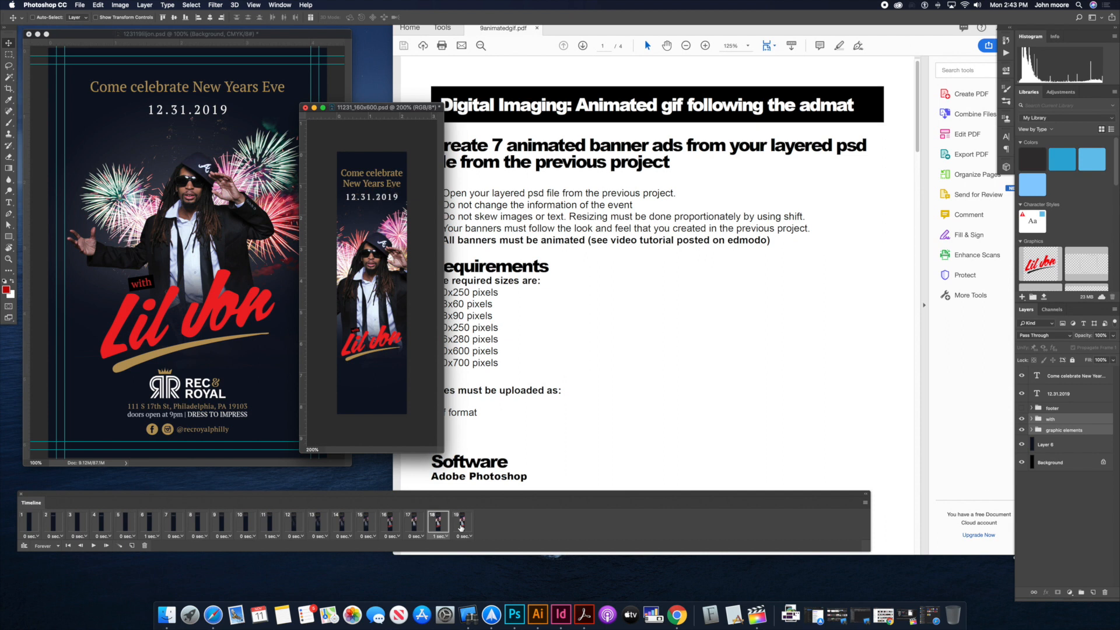
{"action": "left_click", "coordinate": [1038, 410]}
{"action": "left_click", "coordinate": [1022, 408]}
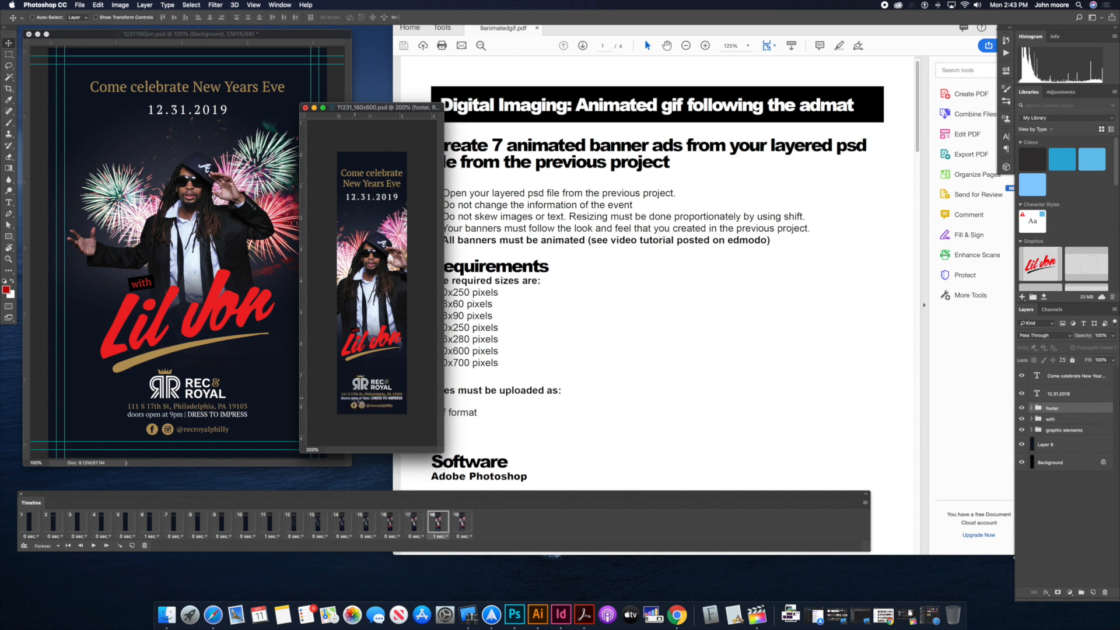
{"action": "key", "text": "super+t"}
{"action": "left_click_drag", "start_coordinate": [382, 385], "coordinate": [382, 430]}
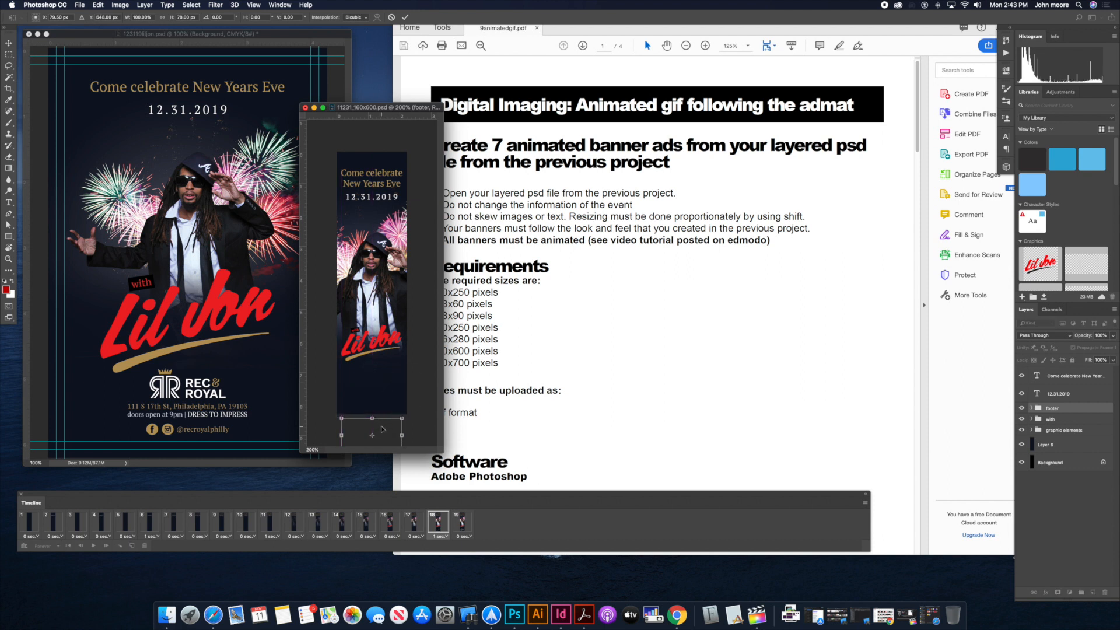
{"action": "key", "text": "Return"}
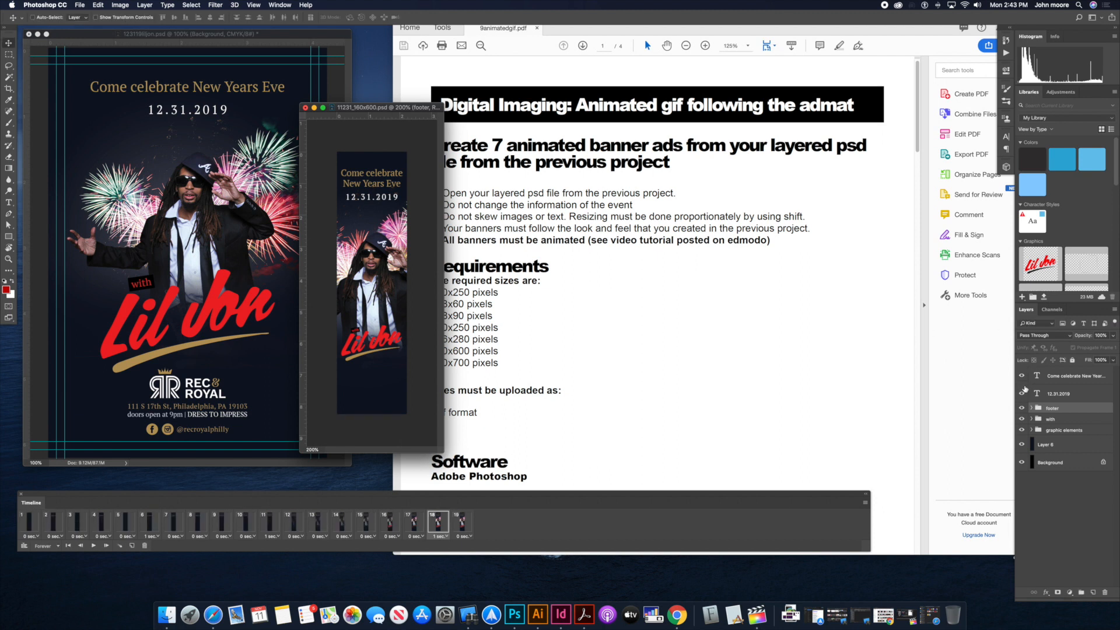
{"action": "left_click", "coordinate": [1021, 408]}
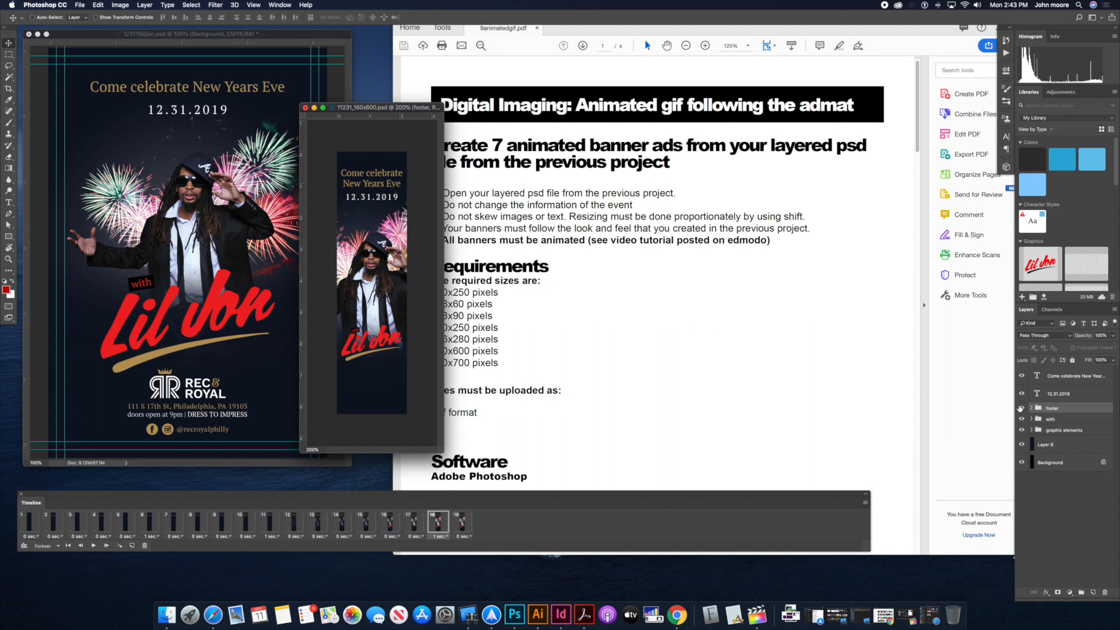
Step: In frame 19, move the footer group back up into the lower part of the banner
{"action": "left_click", "coordinate": [461, 524]}
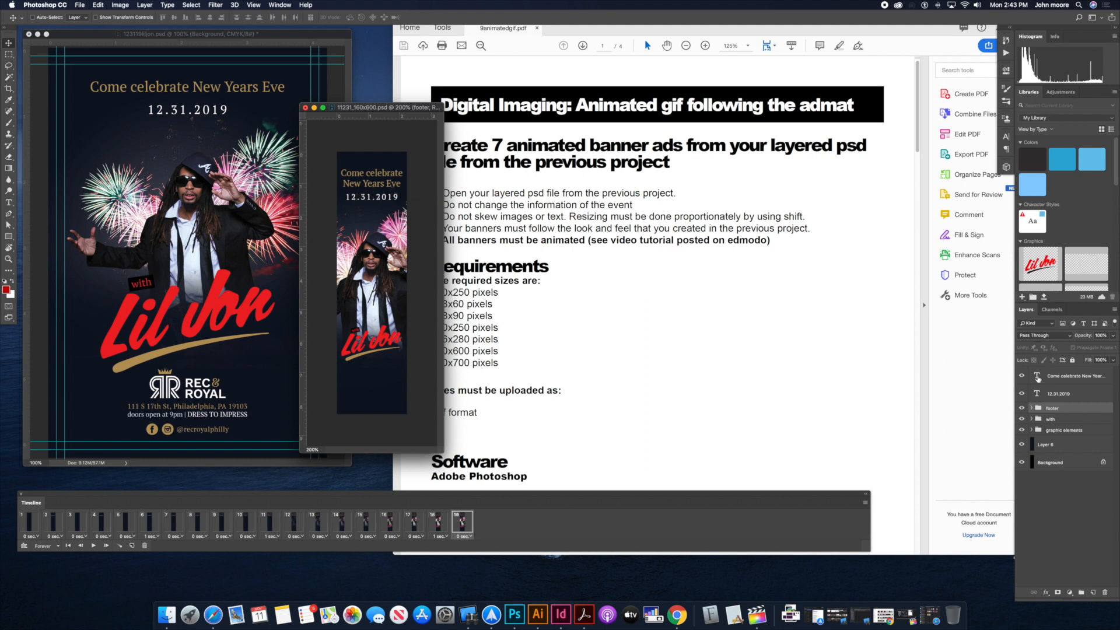
{"action": "key", "text": "super+t"}
{"action": "left_click_drag", "start_coordinate": [391, 425], "coordinate": [392, 383]}
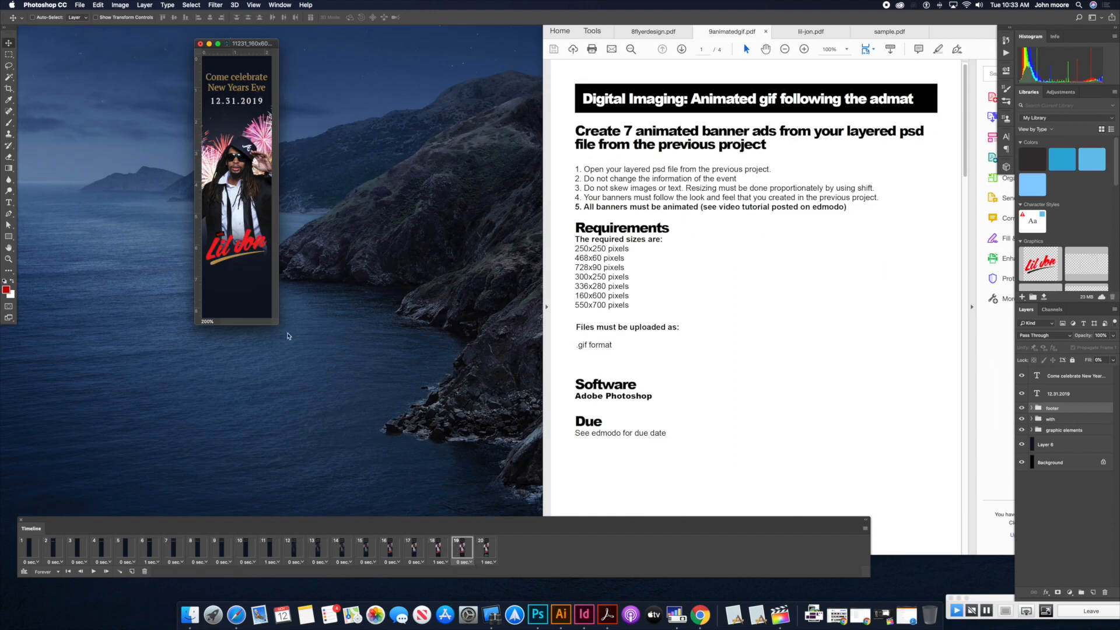
Step: Enlarge the banner's document window and check the footer group's position in frame 19 with Free Transform
{"action": "left_click_drag", "start_coordinate": [277, 324], "coordinate": [378, 415]}
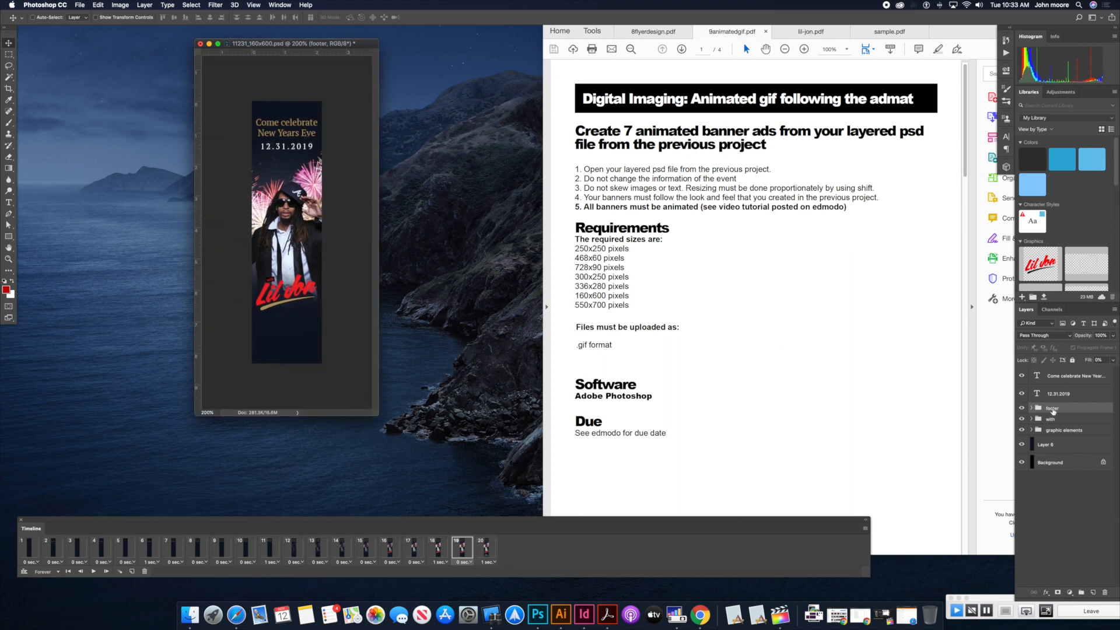
{"action": "key", "text": "super+t"}
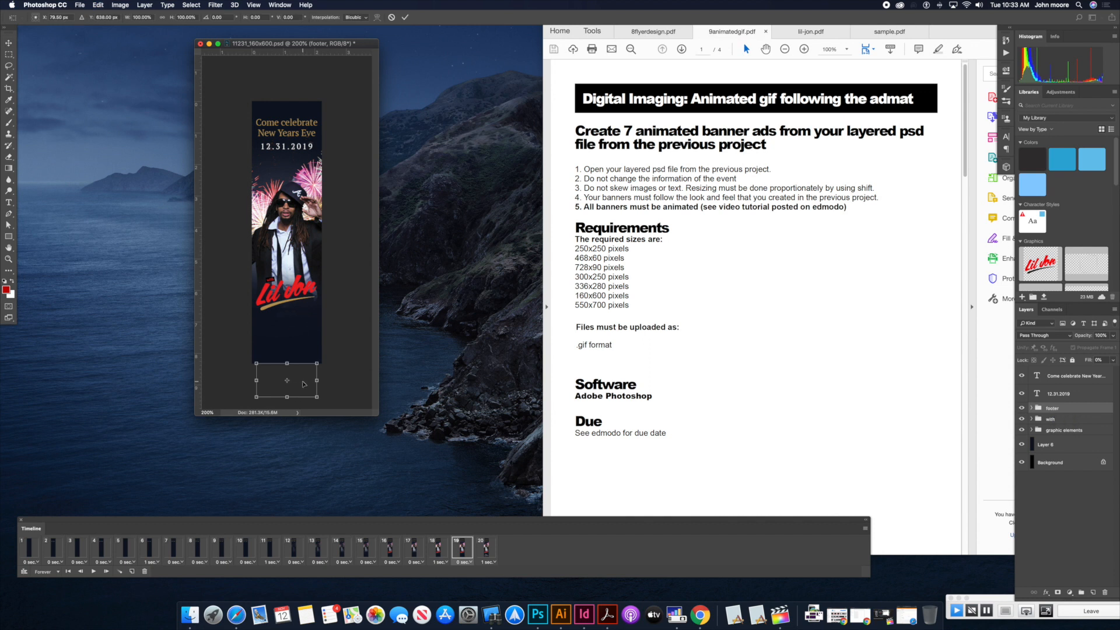
{"action": "key", "text": "Escape"}
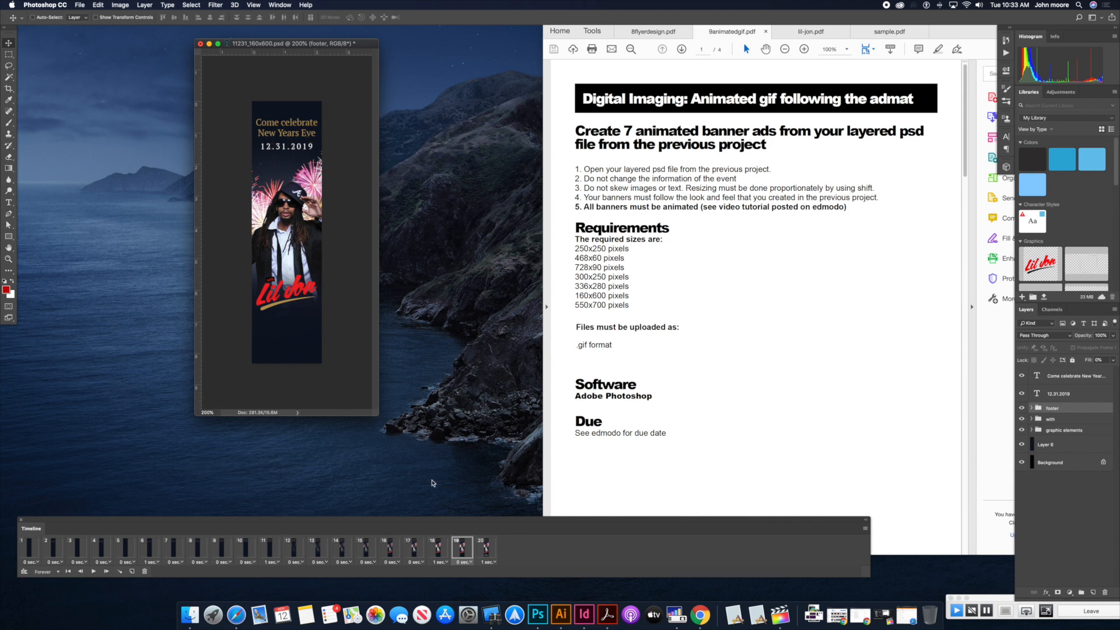
Step: In frame 19, reduce the footer group's opacity to 0%
{"action": "left_click", "coordinate": [486, 547]}
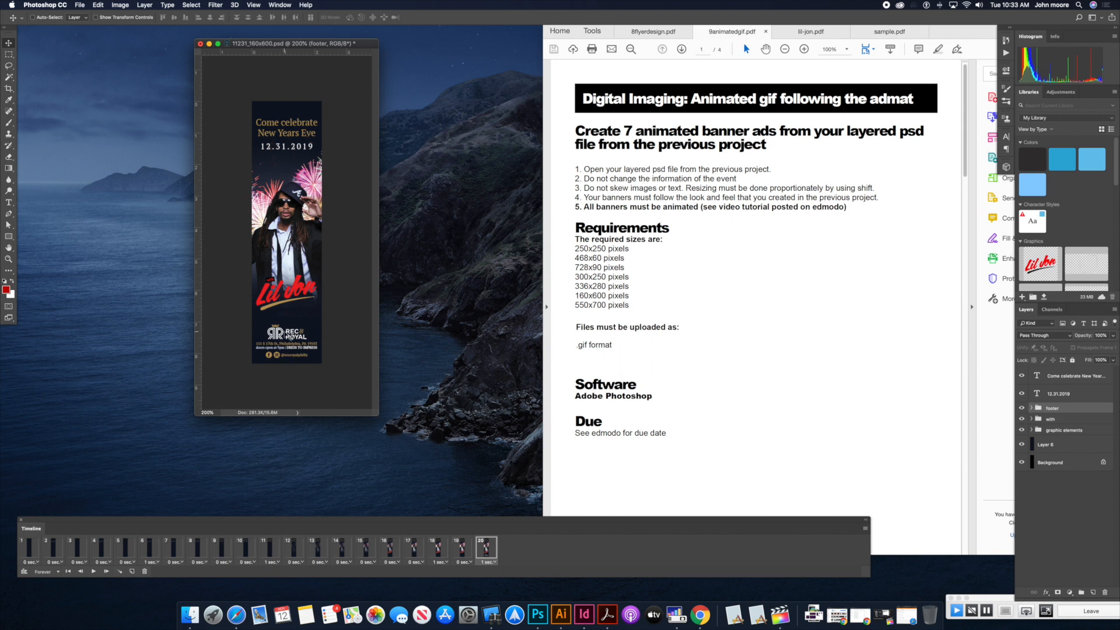
{"action": "left_click", "coordinate": [461, 548]}
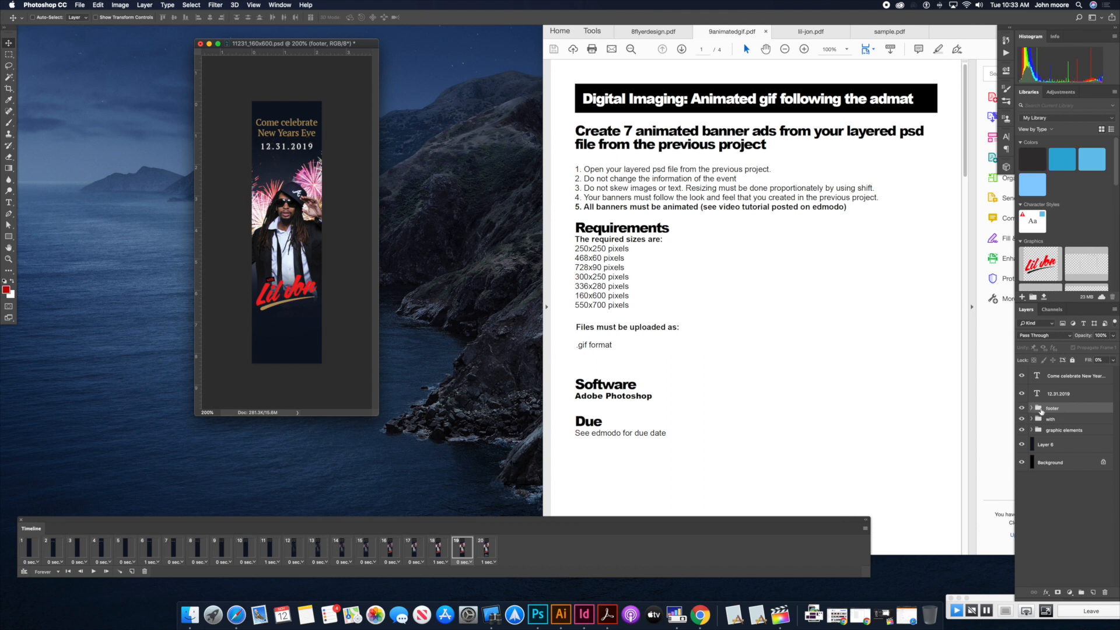
{"action": "left_click", "coordinate": [1113, 336]}
{"action": "left_click_drag", "start_coordinate": [1111, 346], "coordinate": [1066, 348]}
{"action": "left_click", "coordinate": [1103, 336]}
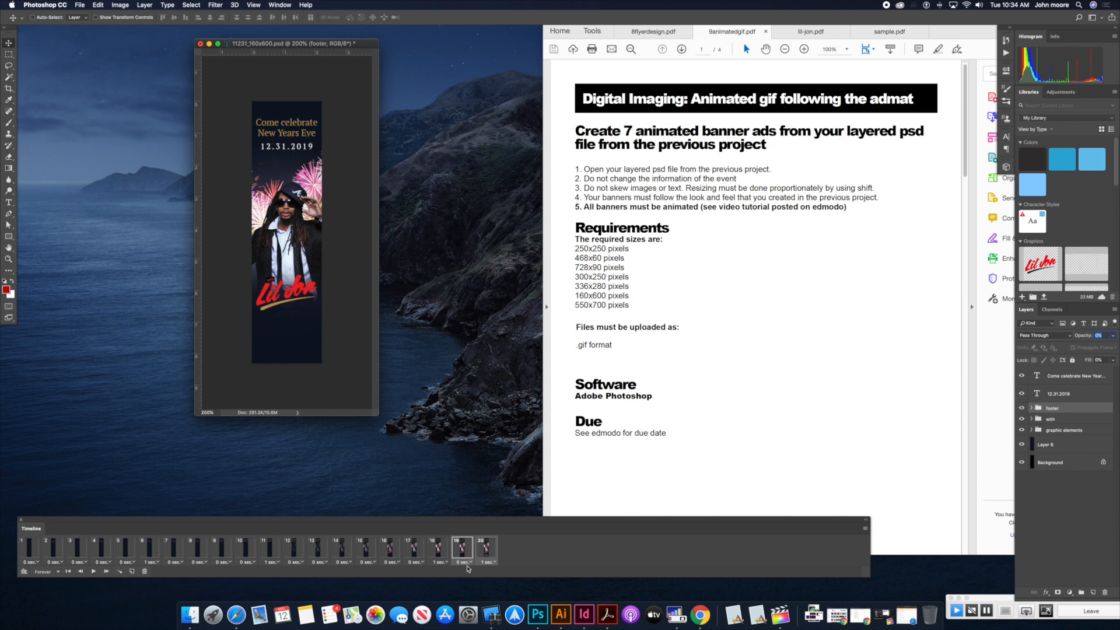
Step: Tween frames 19 and 20 with 5 added frames across all layers, and step through the footer's fade-in up to frame 25
{"action": "left_click", "coordinate": [120, 572]}
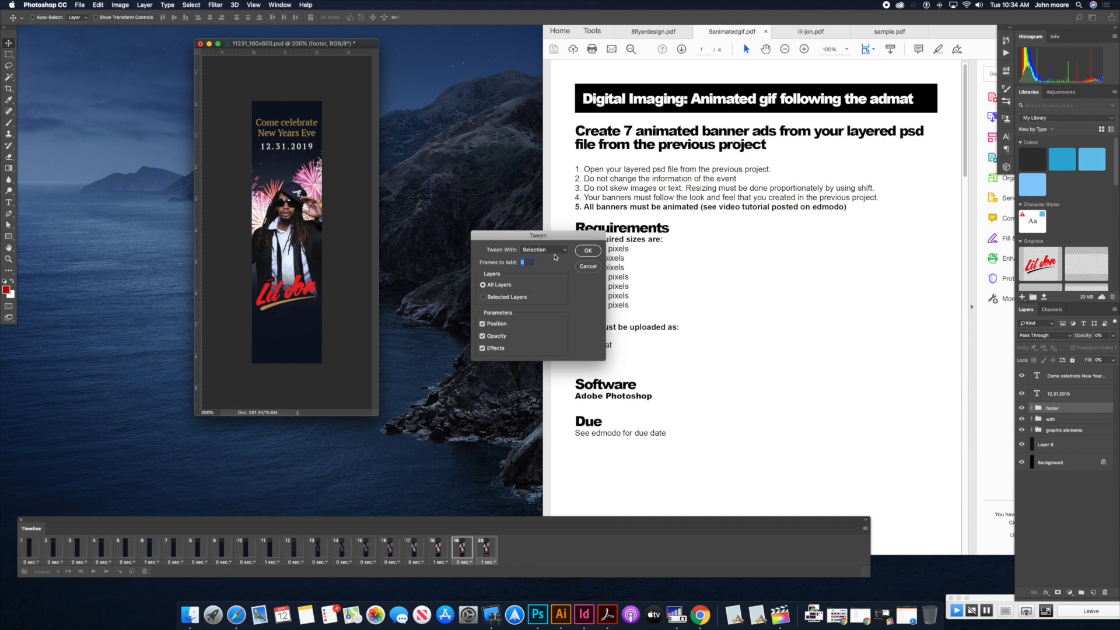
{"action": "left_click", "coordinate": [588, 251]}
{"action": "left_click", "coordinate": [488, 551]}
{"action": "left_click", "coordinate": [510, 551]}
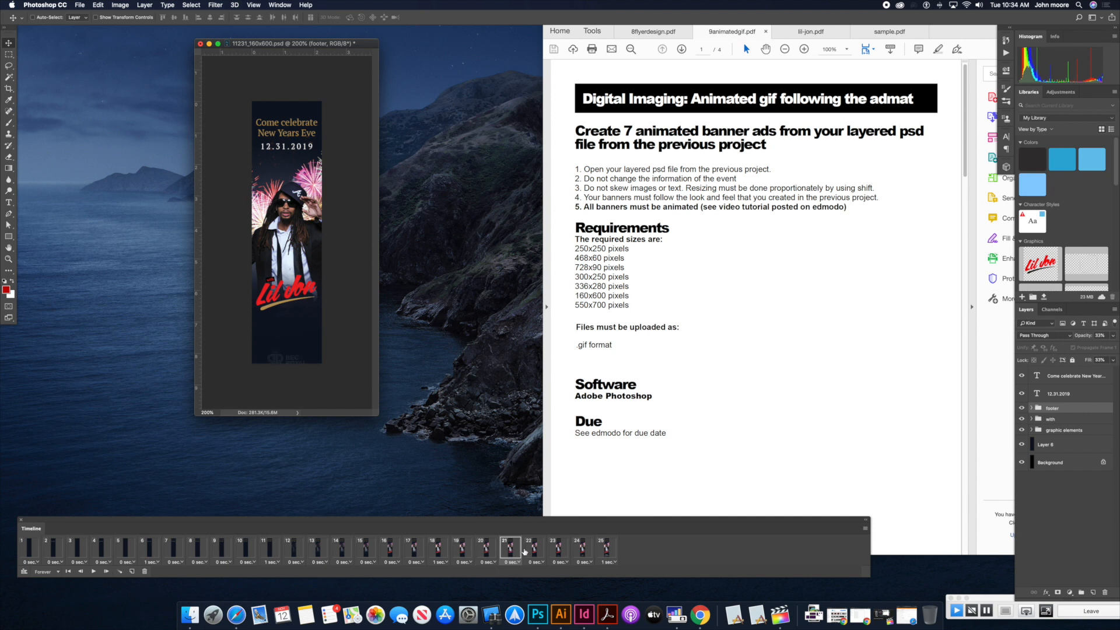
{"action": "left_click", "coordinate": [534, 551]}
{"action": "left_click", "coordinate": [556, 550]}
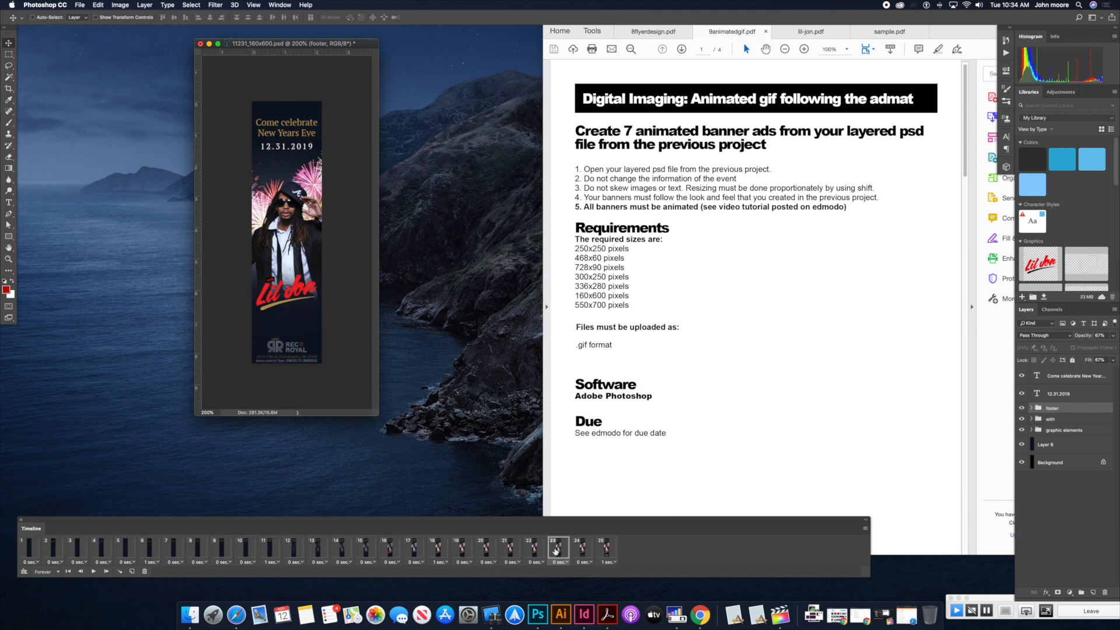
{"action": "left_click", "coordinate": [580, 550]}
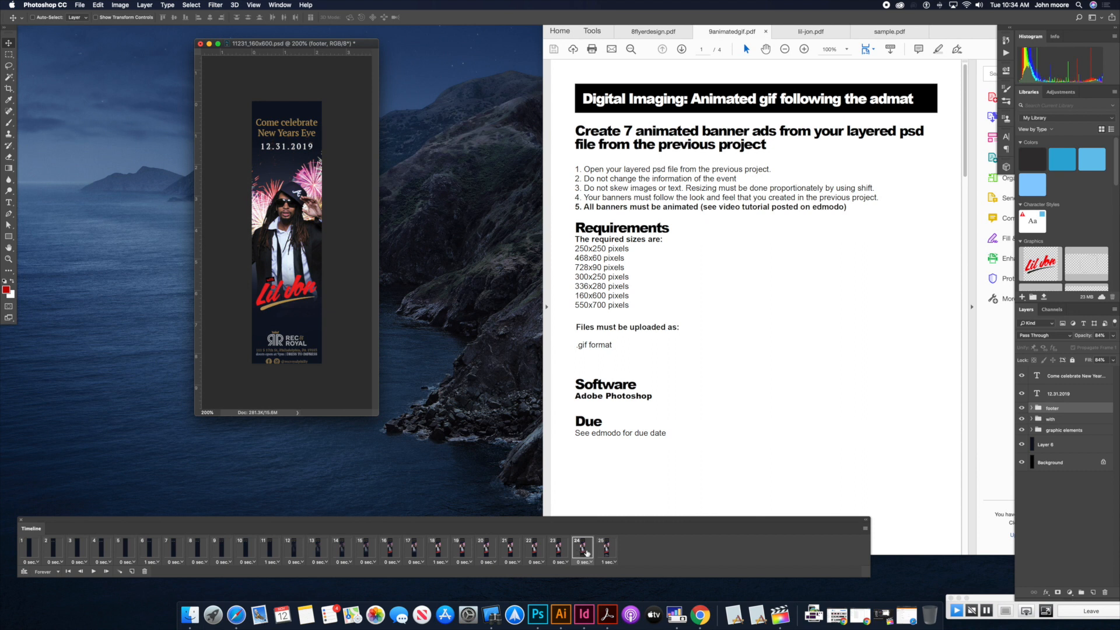
{"action": "left_click", "coordinate": [602, 551]}
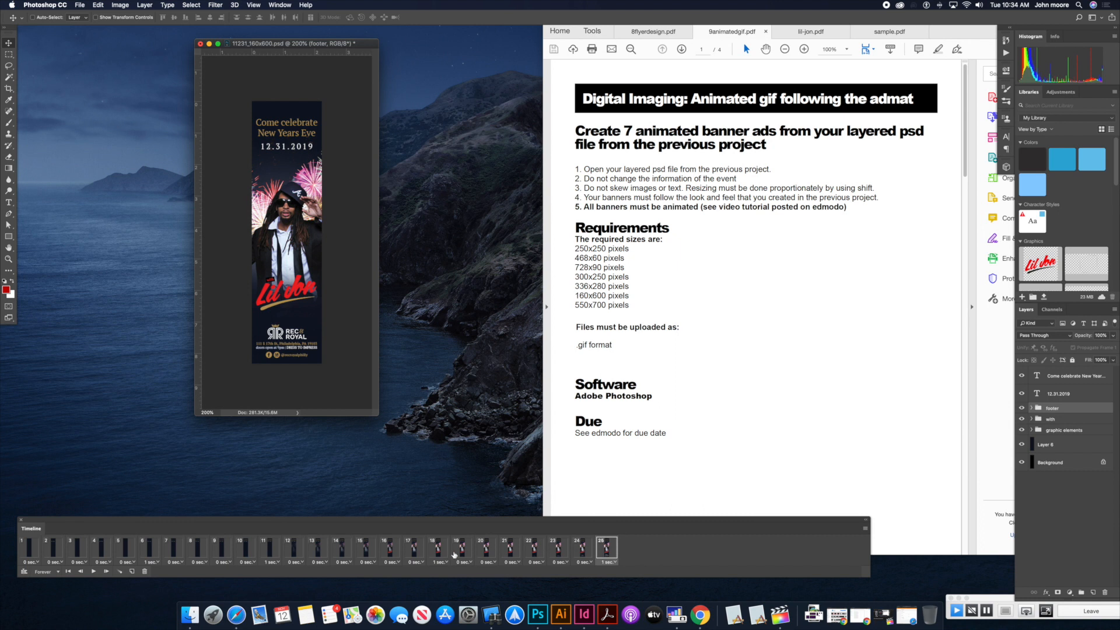
Step: Play the animation to check how the footer group rises and fades in
{"action": "key", "text": "space"}
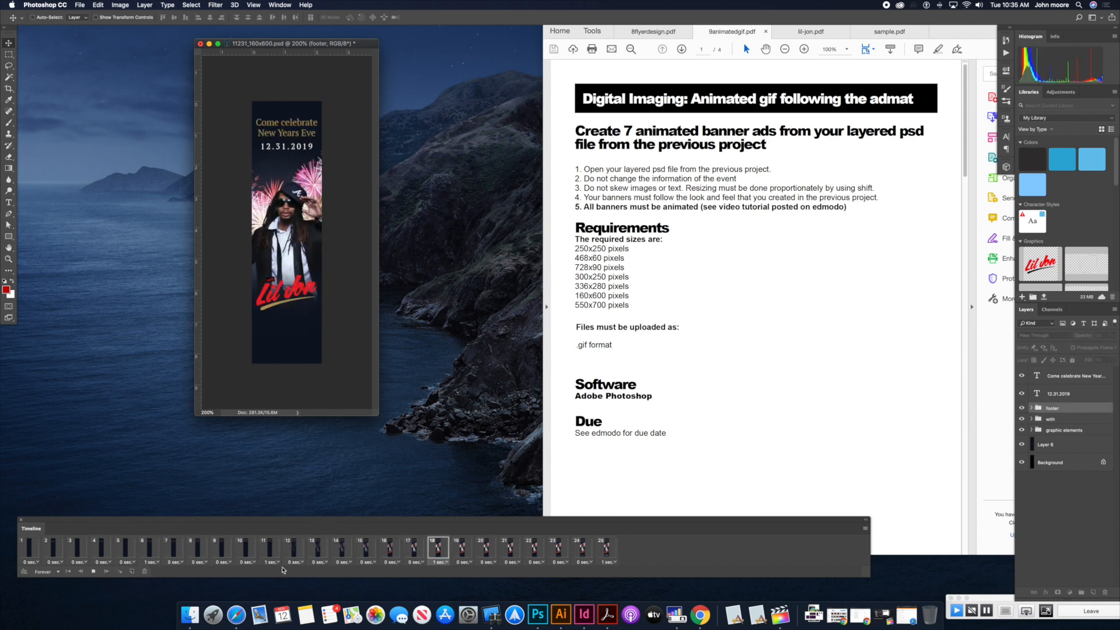
{"action": "left_click", "coordinate": [94, 573]}
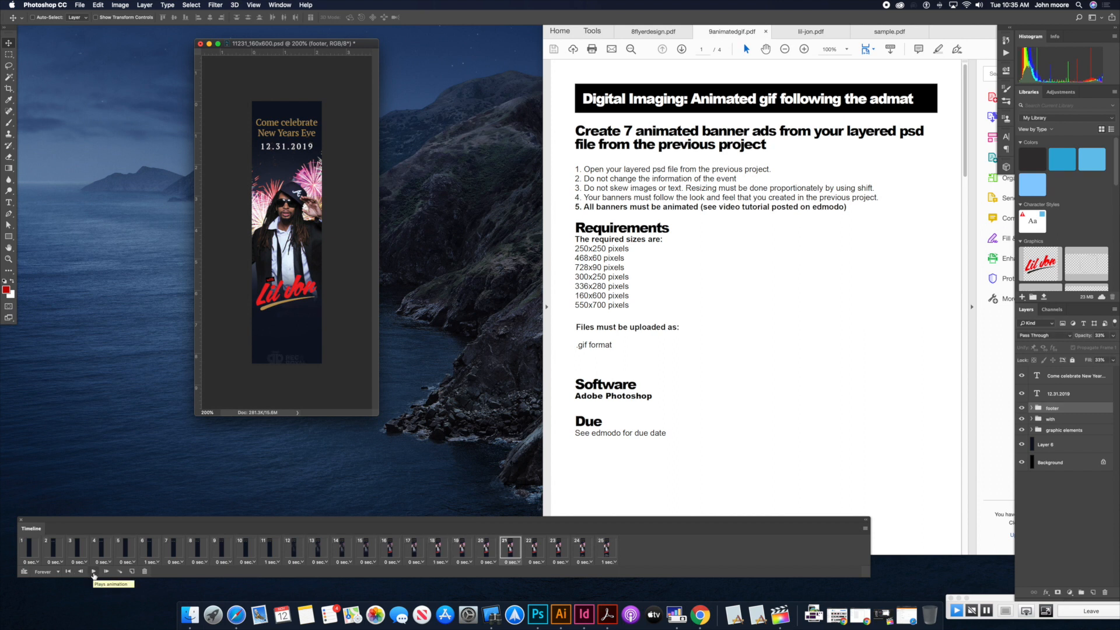
{"action": "left_click", "coordinate": [606, 561]}
{"action": "key", "text": "space"}
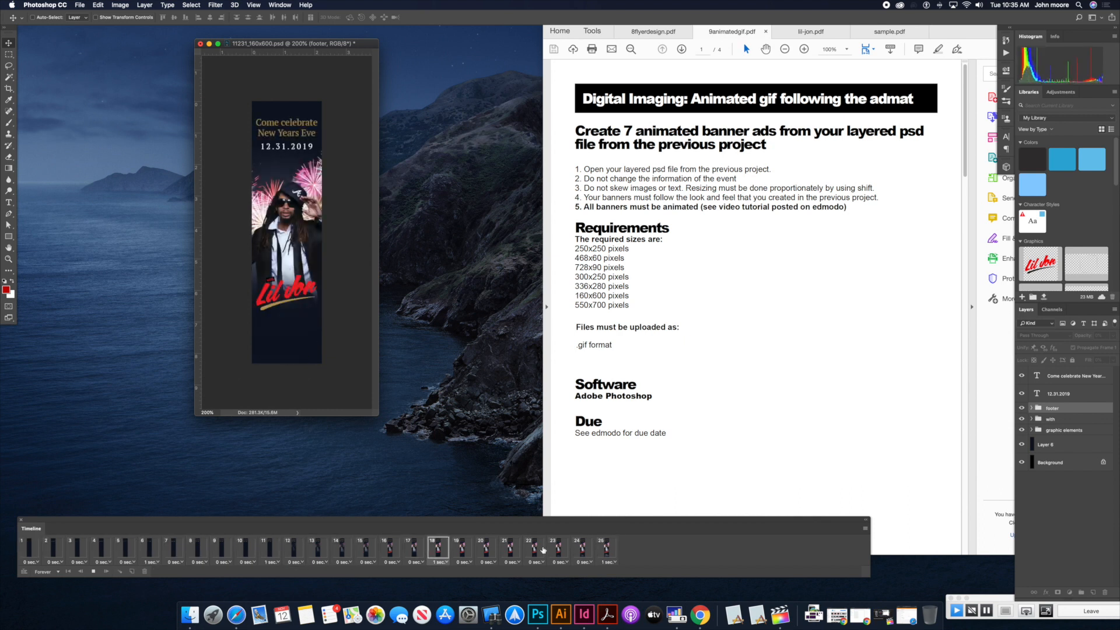
{"action": "key", "text": "space"}
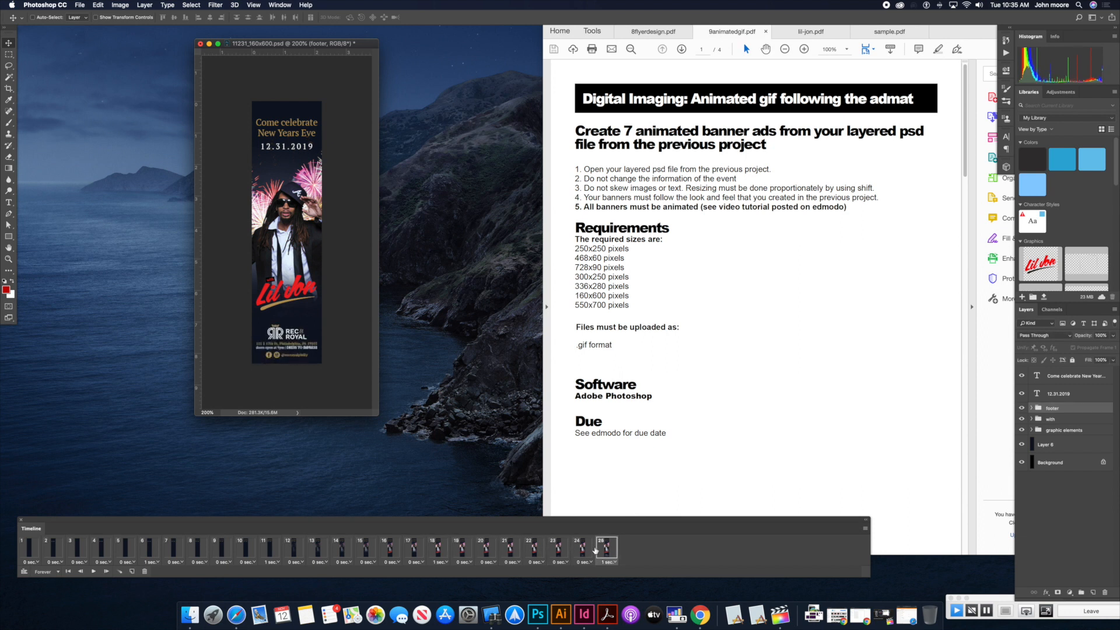
Step: In frame 24, nudge the footer group up slightly, close to its final position in frame 25
{"action": "left_click", "coordinate": [584, 548]}
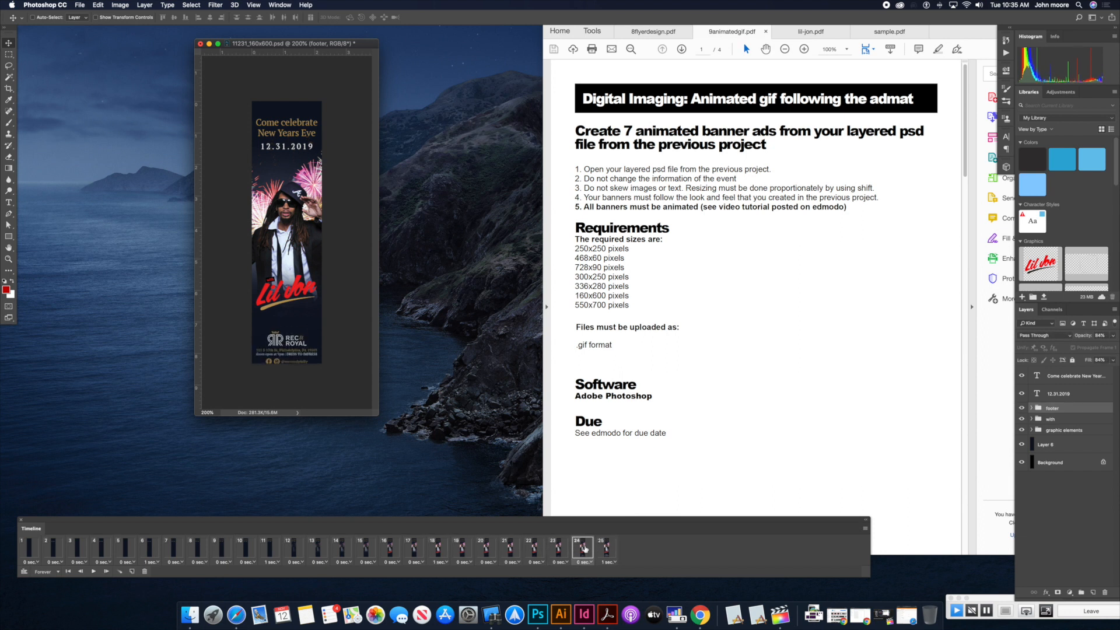
{"action": "key", "text": "Up"}
{"action": "key", "text": "Up"}
{"action": "key", "text": "Up"}
{"action": "key", "text": "Up"}
{"action": "key", "text": "Up"}
{"action": "key", "text": "Up"}
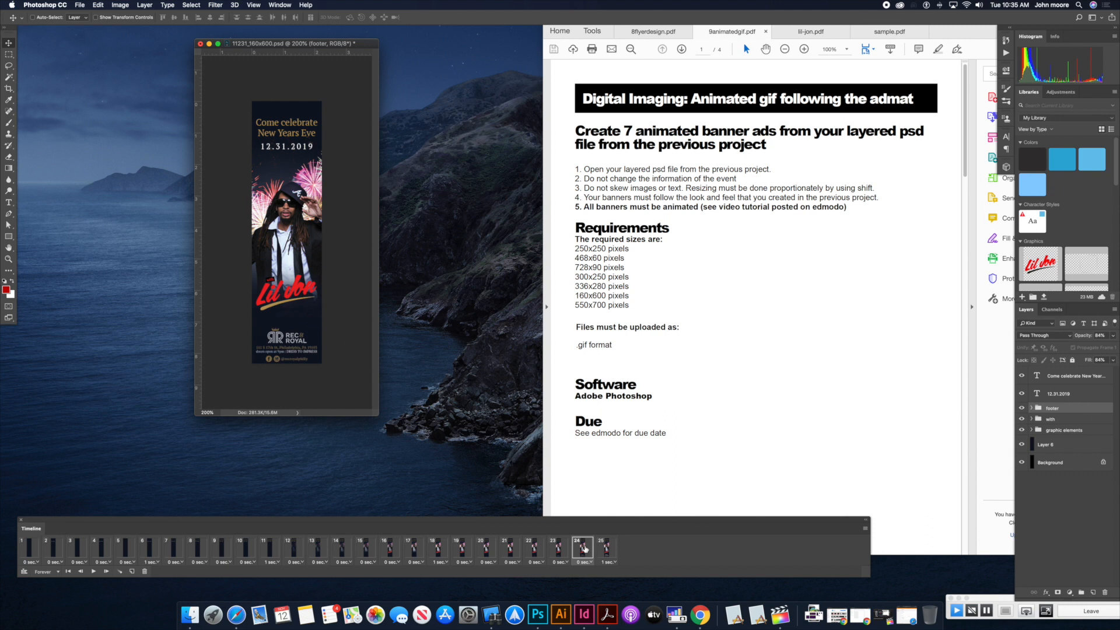
Step: In frame 23, nudge the footer group up to about the height it has in frame 24
{"action": "left_click", "coordinate": [559, 549]}
{"action": "key", "text": "Up"}
{"action": "key", "text": "Up"}
{"action": "key", "text": "Up"}
{"action": "key", "text": "Up"}
{"action": "key", "text": "Up"}
{"action": "key", "text": "Up"}
{"action": "key", "text": "Up"}
{"action": "key", "text": "Up"}
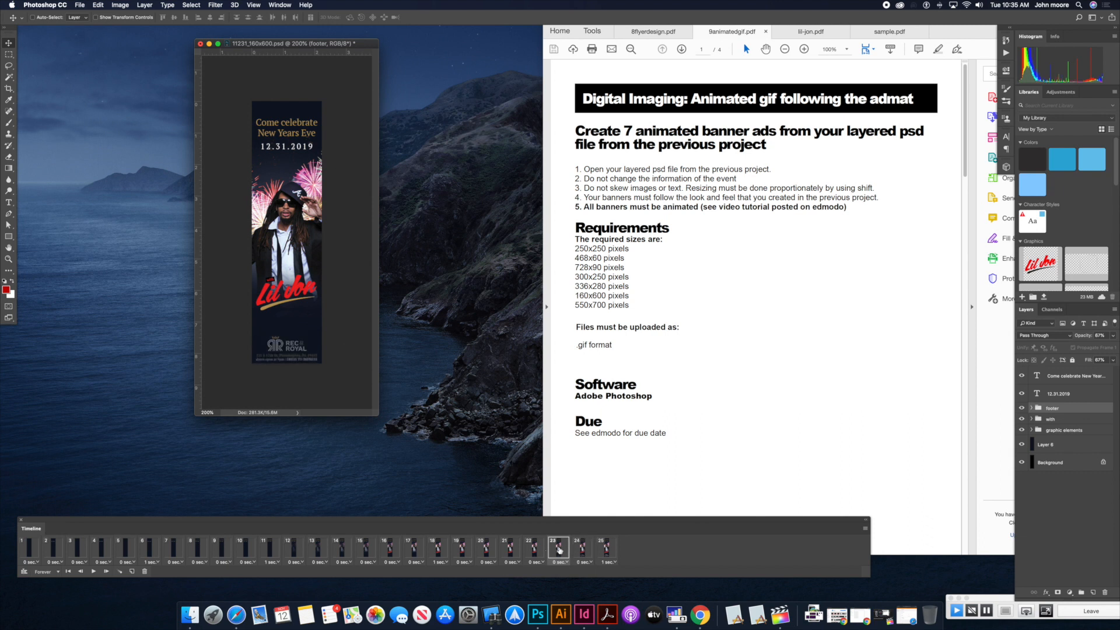
Step: Compare frames 24 and 23, and nudge frame 23's footer group back down a little below its position in frame 24
{"action": "left_click", "coordinate": [582, 548]}
{"action": "left_click", "coordinate": [558, 549]}
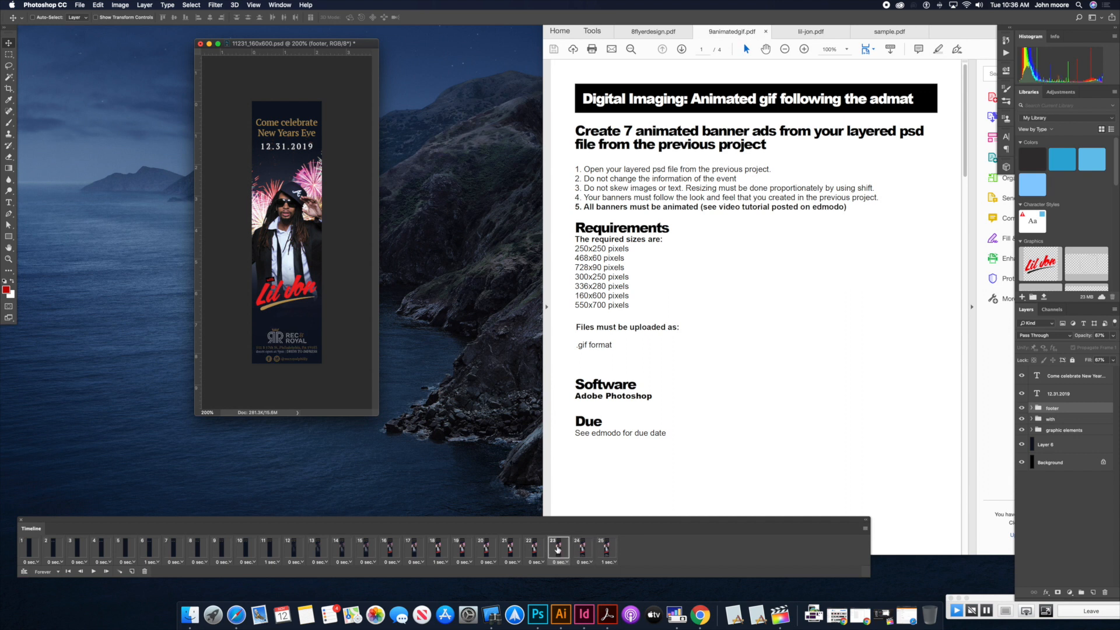
{"action": "key", "text": "Down"}
{"action": "key", "text": "Down"}
{"action": "key", "text": "Down"}
{"action": "key", "text": "Down"}
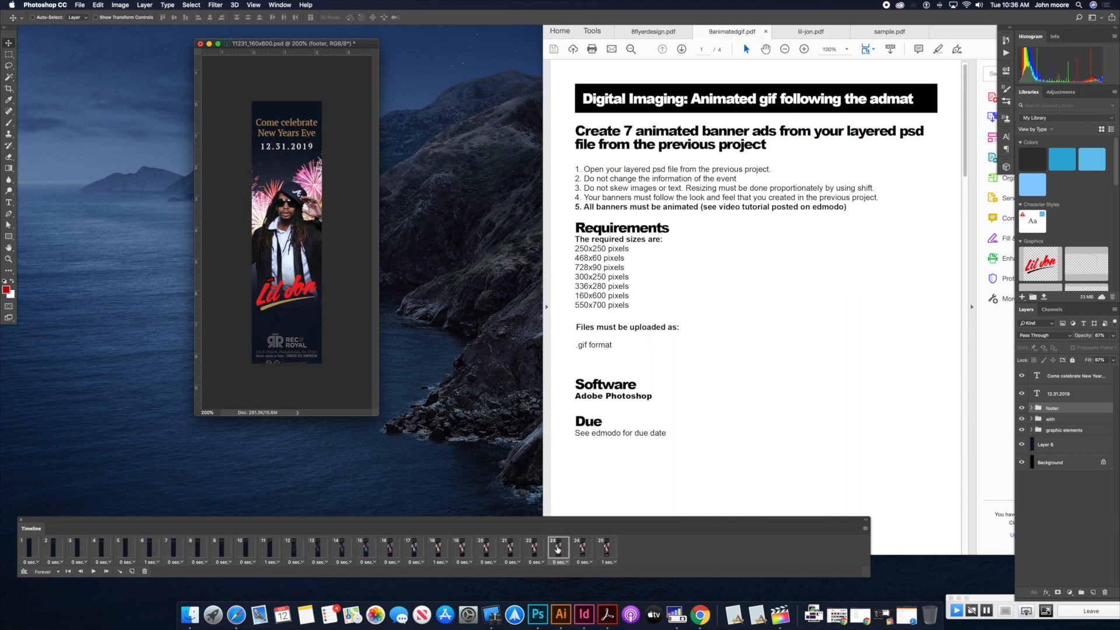
Step: Compare the footer's position in frames 21 to 25 and play the animation to check the smoother rise
{"action": "left_click", "coordinate": [582, 549]}
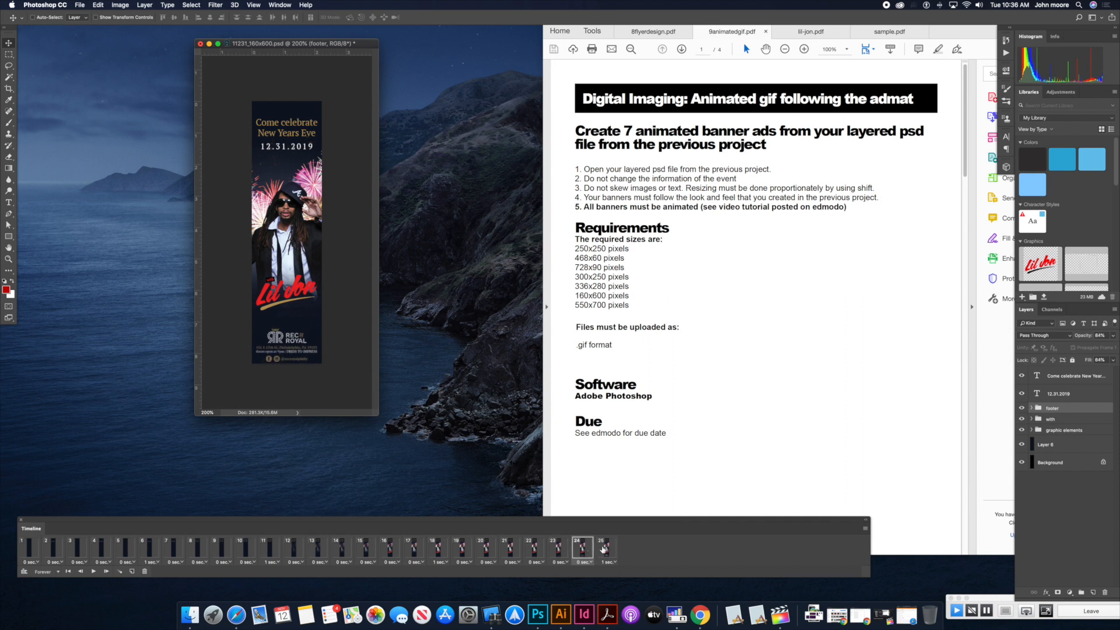
{"action": "left_click", "coordinate": [604, 549]}
{"action": "left_click", "coordinate": [582, 549]}
{"action": "left_click", "coordinate": [603, 549]}
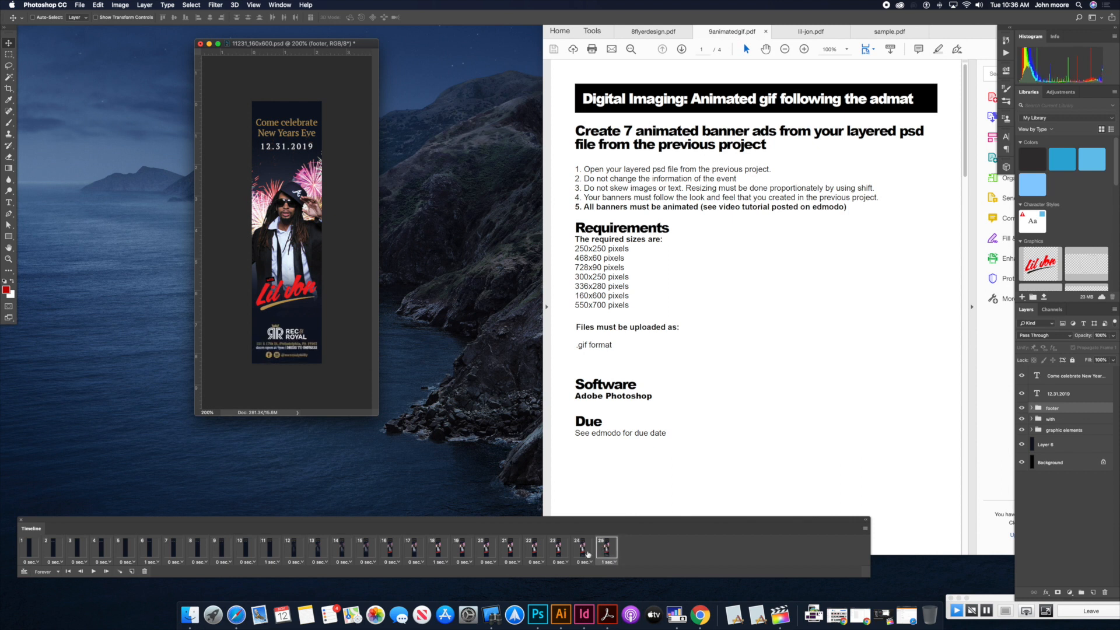
{"action": "left_click", "coordinate": [587, 553]}
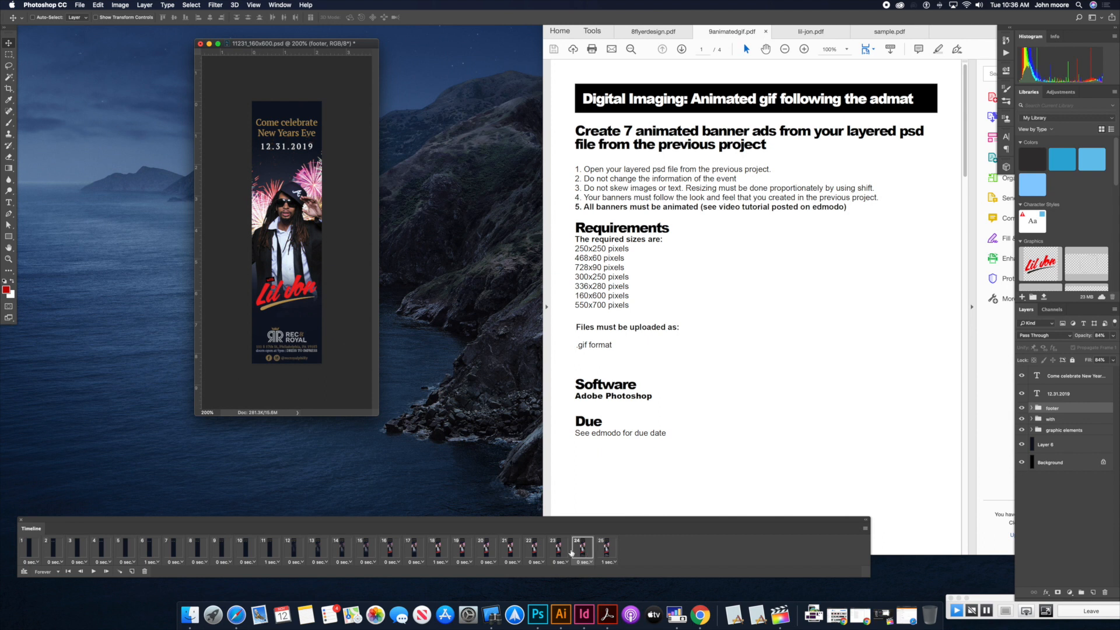
{"action": "left_click", "coordinate": [564, 551]}
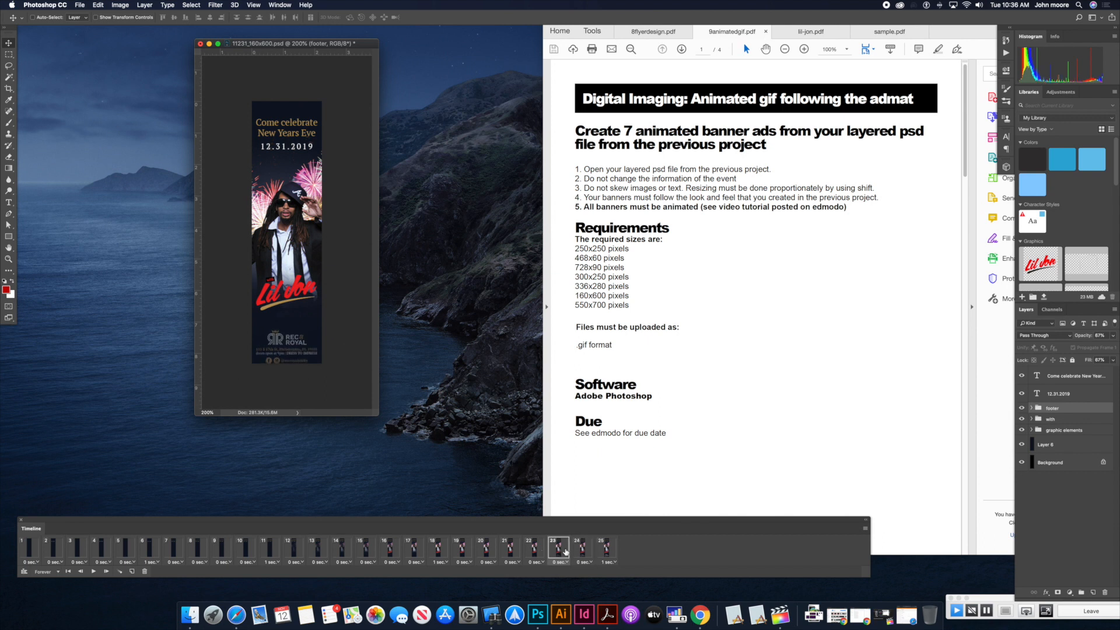
{"action": "left_click", "coordinate": [536, 551]}
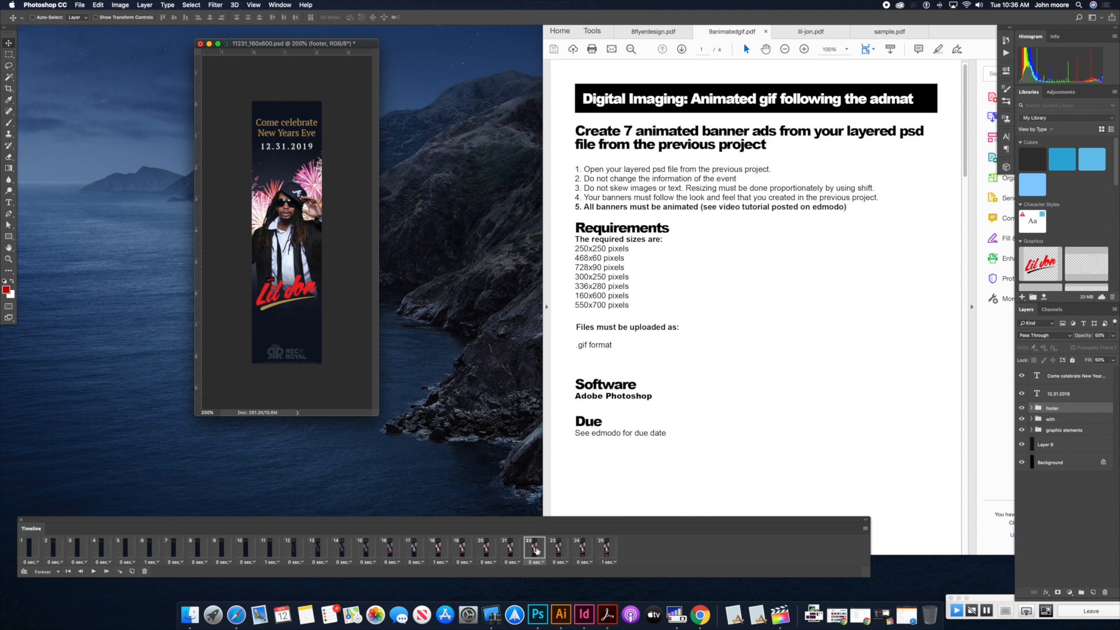
{"action": "left_click", "coordinate": [510, 551]}
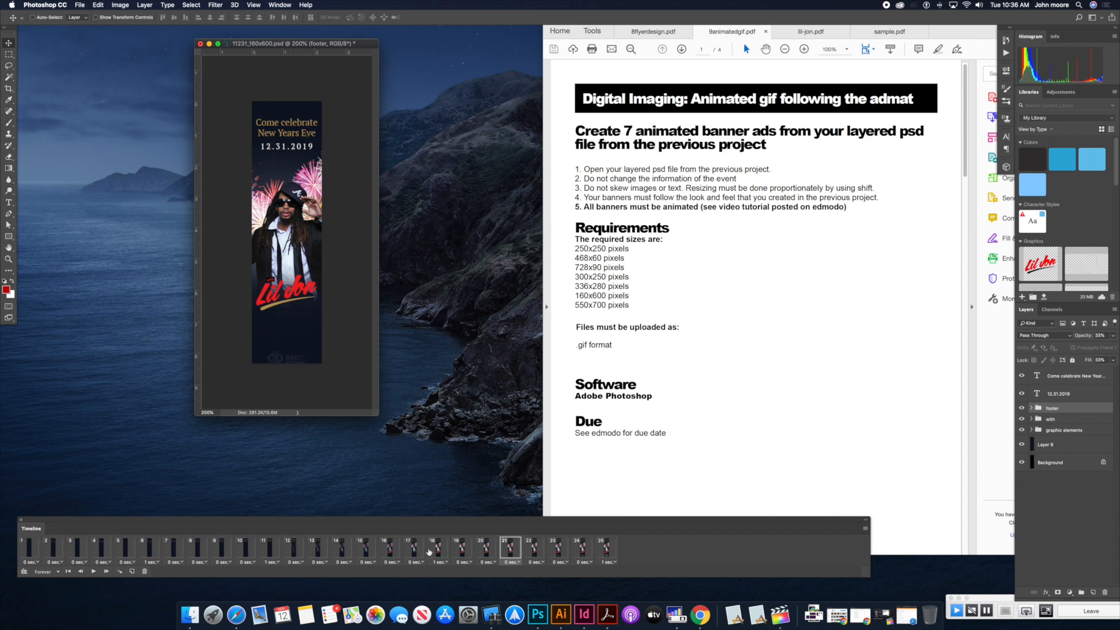
{"action": "key", "text": "space"}
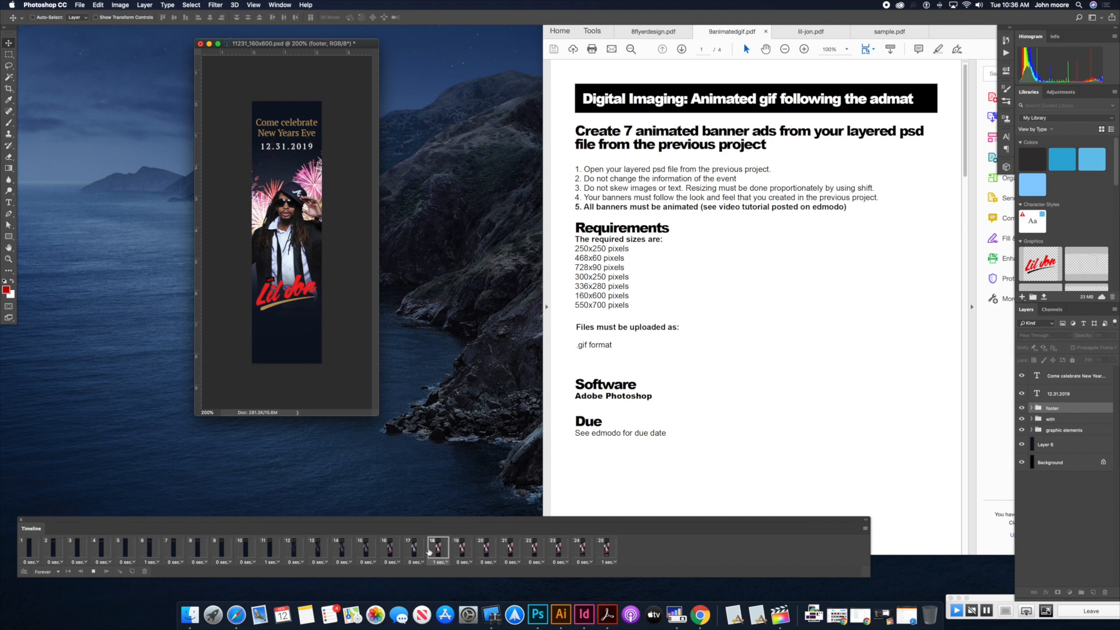
{"action": "key", "text": "space"}
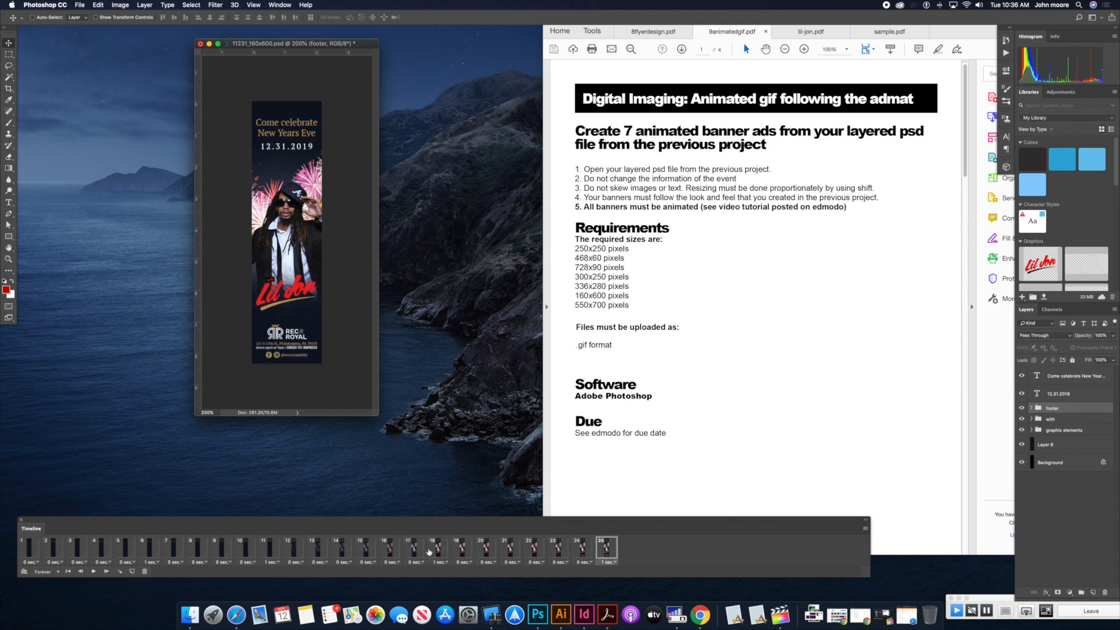
Step: Step back from frame 25 to frame 20 to examine the footer's fade and movement, and replay the animation
{"action": "left_click", "coordinate": [583, 550]}
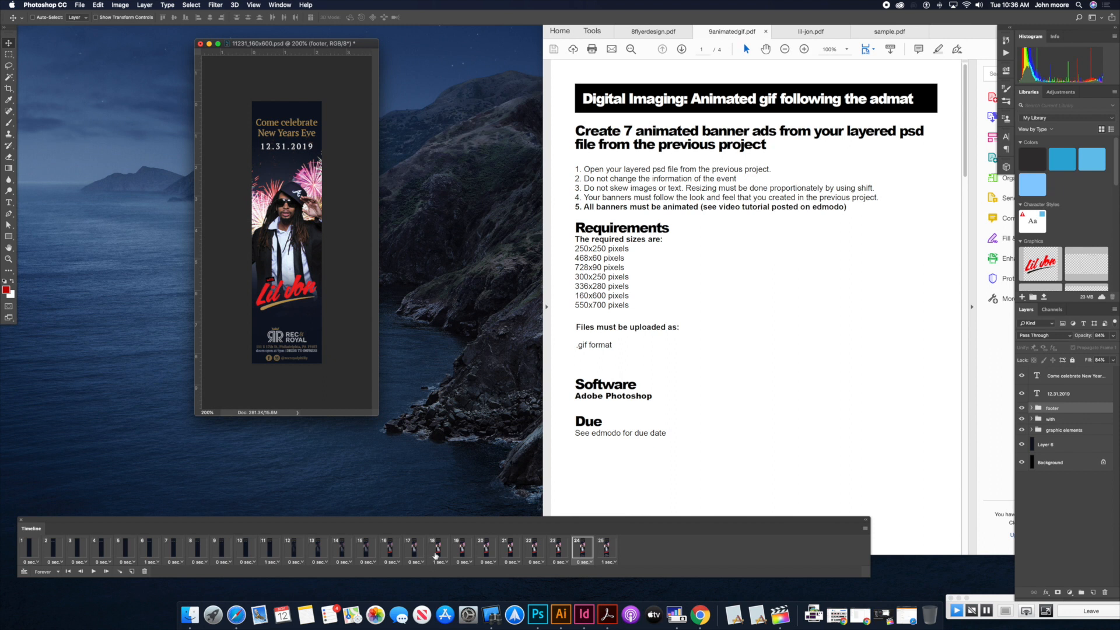
{"action": "left_click", "coordinate": [599, 550]}
{"action": "left_click", "coordinate": [577, 551]}
{"action": "left_click", "coordinate": [559, 551]}
{"action": "left_click", "coordinate": [542, 552]}
{"action": "left_click", "coordinate": [510, 550]}
{"action": "left_click", "coordinate": [487, 550]}
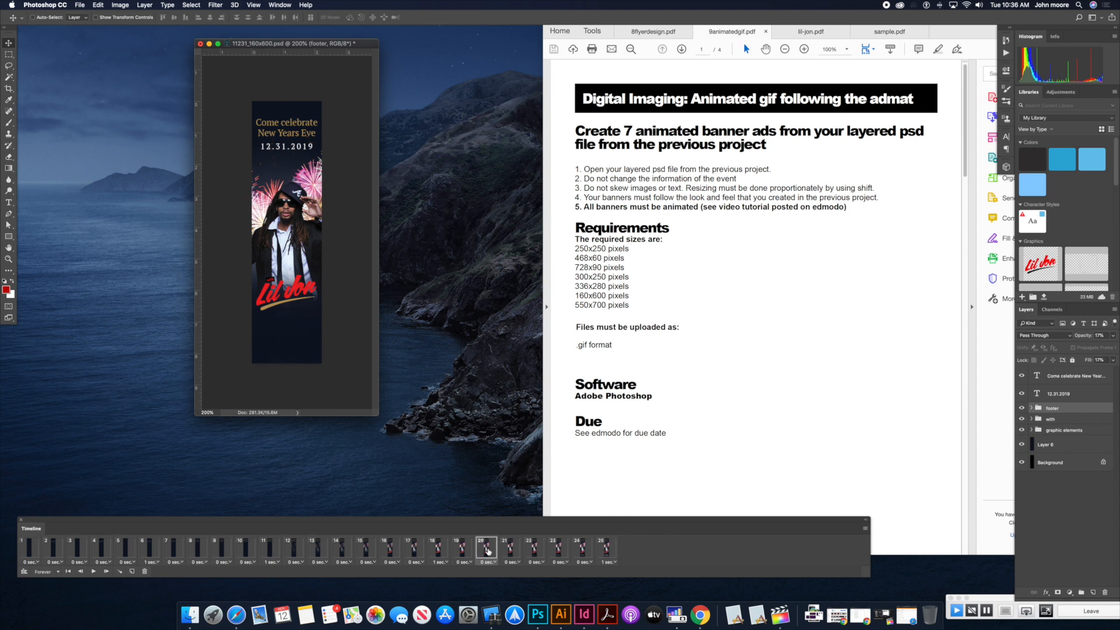
{"action": "left_click", "coordinate": [93, 571]}
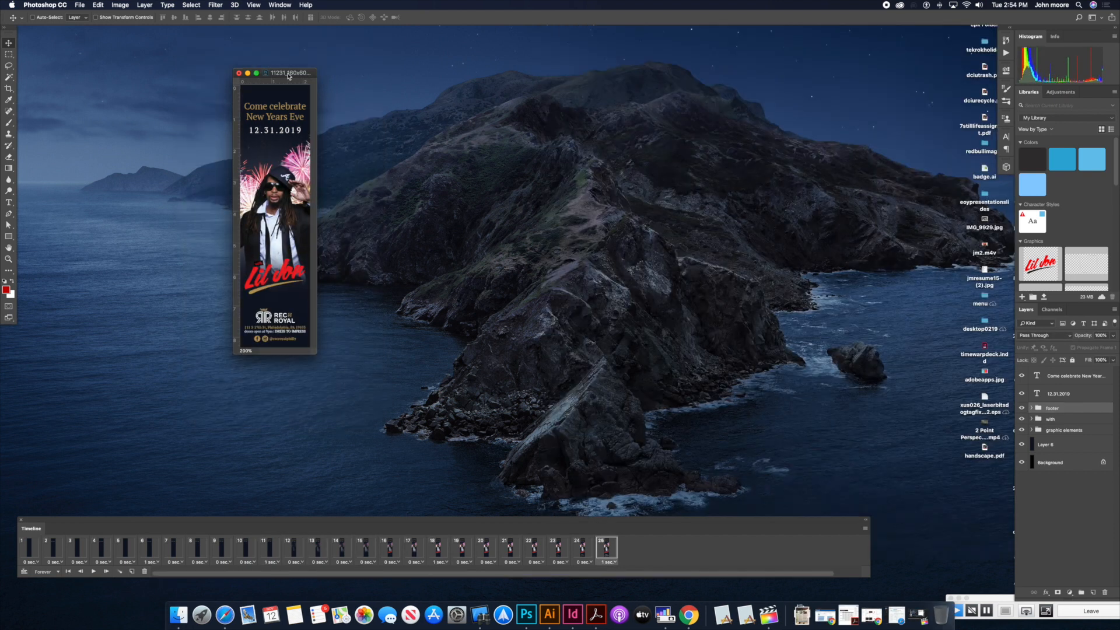
Step: Enlarge the banner's document window so the canvas has space around it, and reposition the window
{"action": "mouse_move", "coordinate": [289, 76]}
{"action": "left_mouse_down"}
{"action": "mouse_move", "coordinate": [318, 71]}
{"action": "mouse_move", "coordinate": [277, 68]}
{"action": "left_mouse_up"}
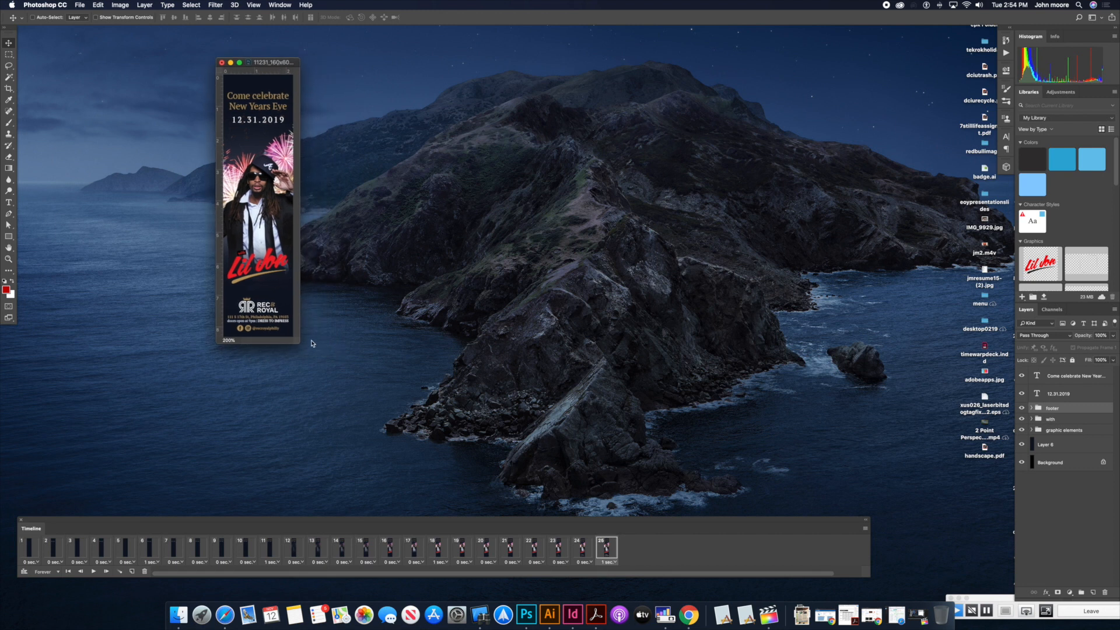
{"action": "left_click_drag", "start_coordinate": [299, 343], "coordinate": [366, 400]}
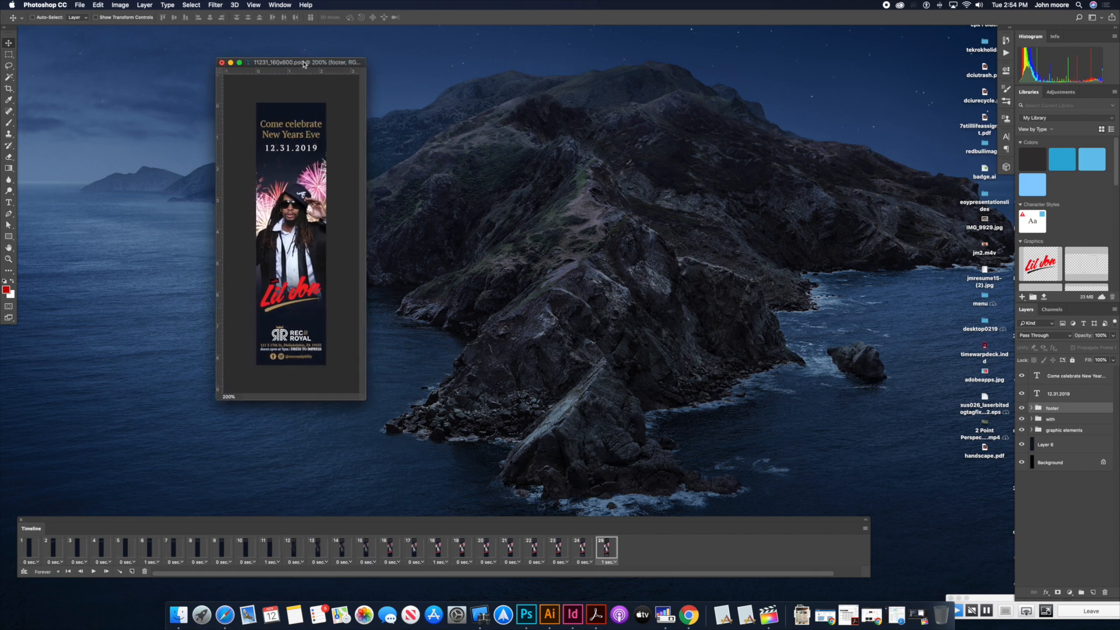
{"action": "left_click_drag", "start_coordinate": [305, 62], "coordinate": [268, 62]}
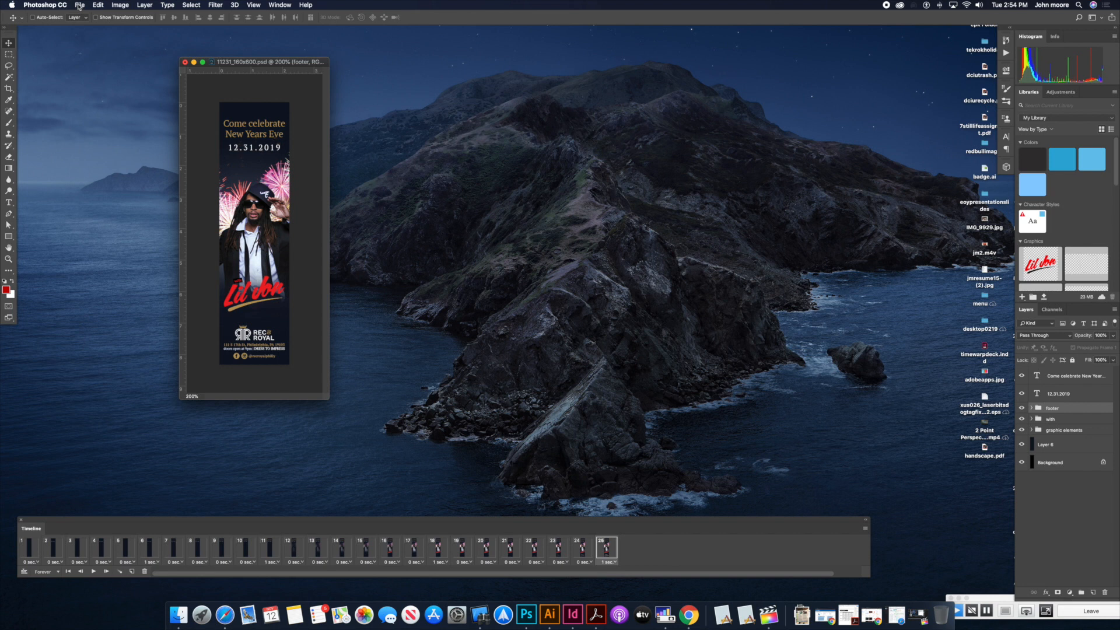
Step: Set up a Save for Web (Legacy) export of the banner in GIF format with the animation looping forever
{"action": "left_click", "coordinate": [79, 6]}
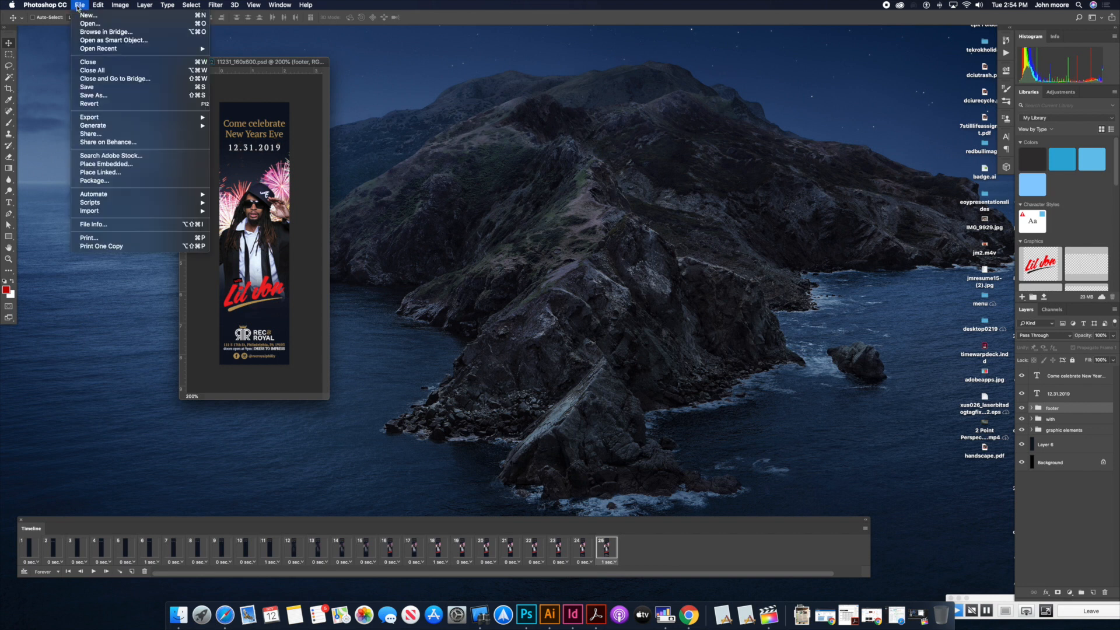
{"action": "mouse_move", "coordinate": [115, 118]}
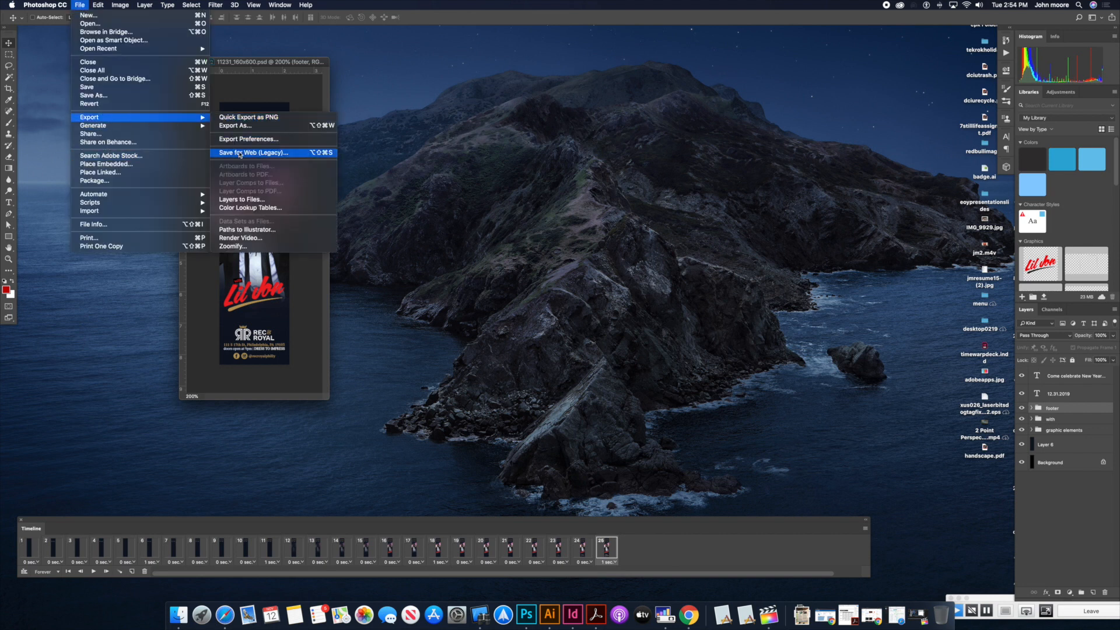
{"action": "left_click", "coordinate": [239, 153]}
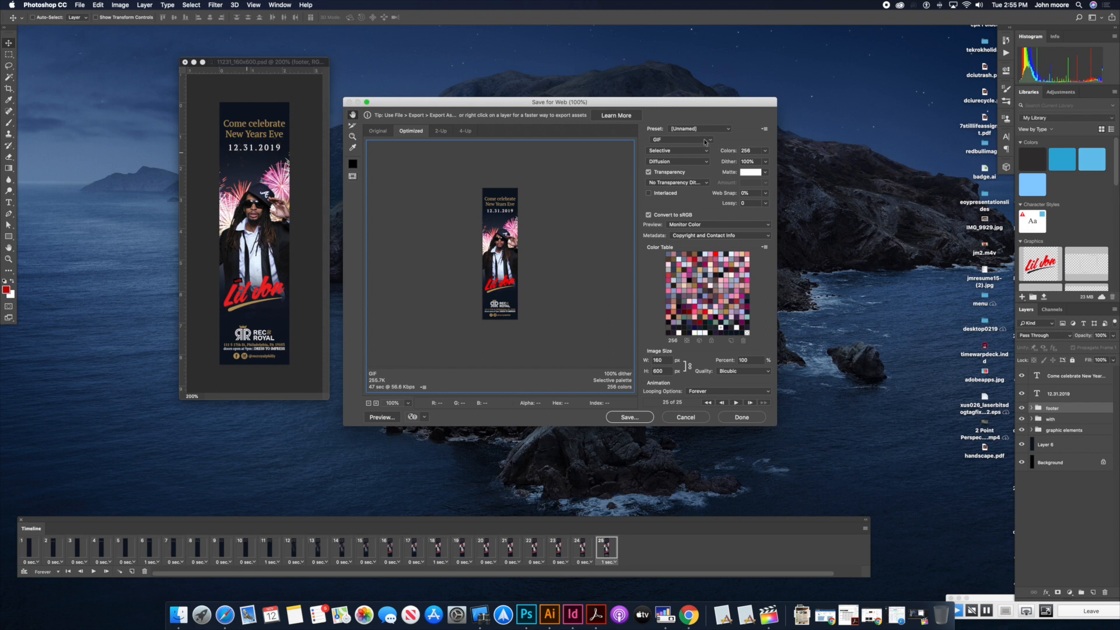
{"action": "left_click", "coordinate": [706, 140]}
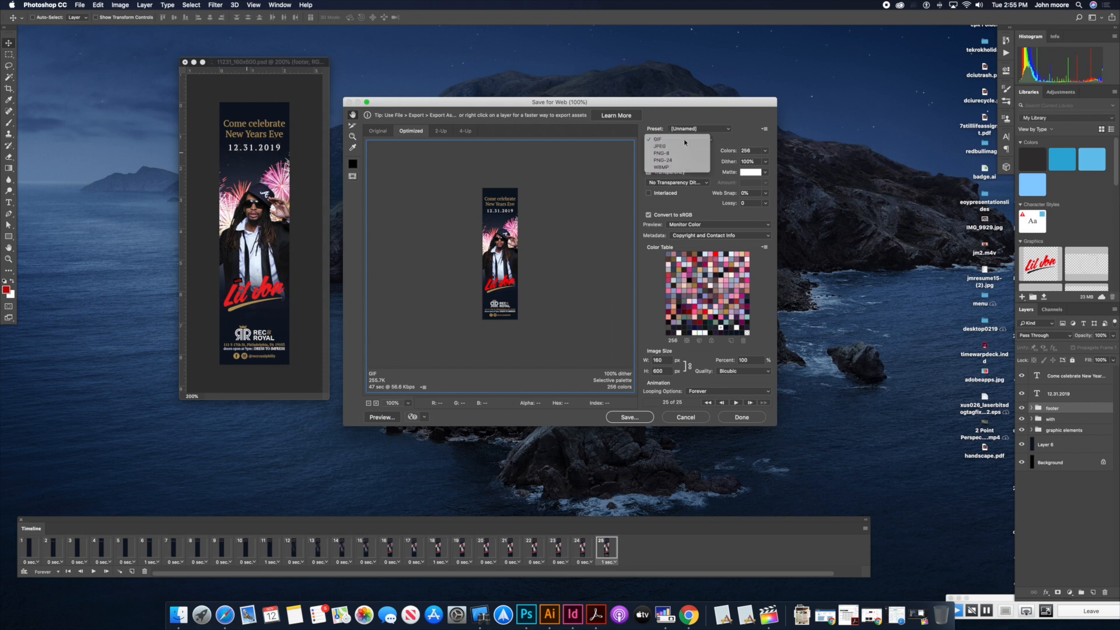
{"action": "left_click", "coordinate": [700, 139]}
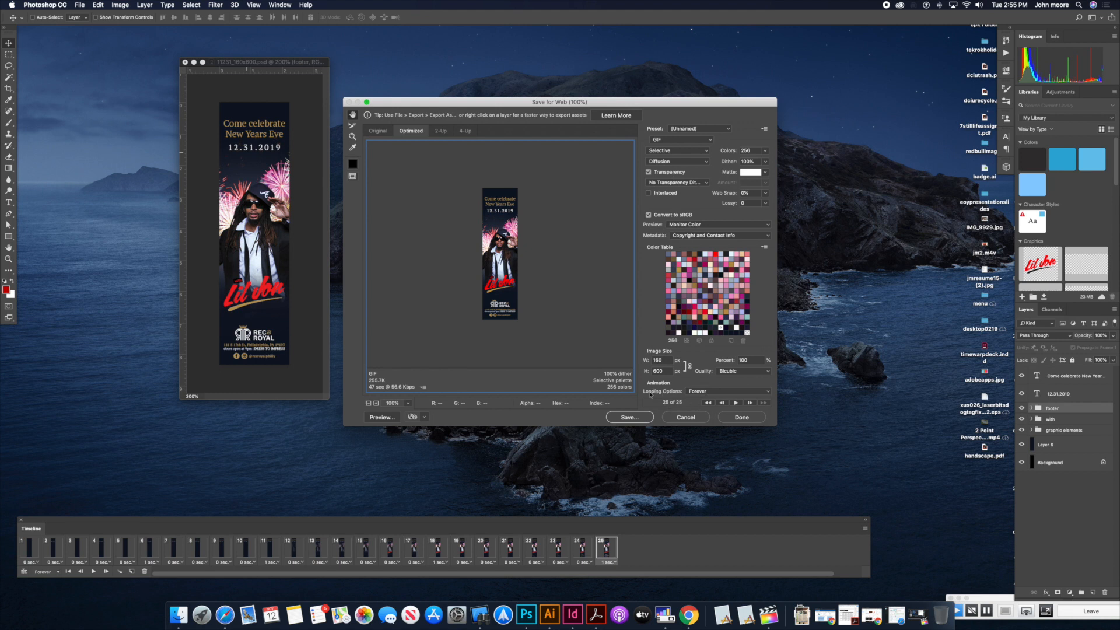
{"action": "left_click", "coordinate": [696, 393]}
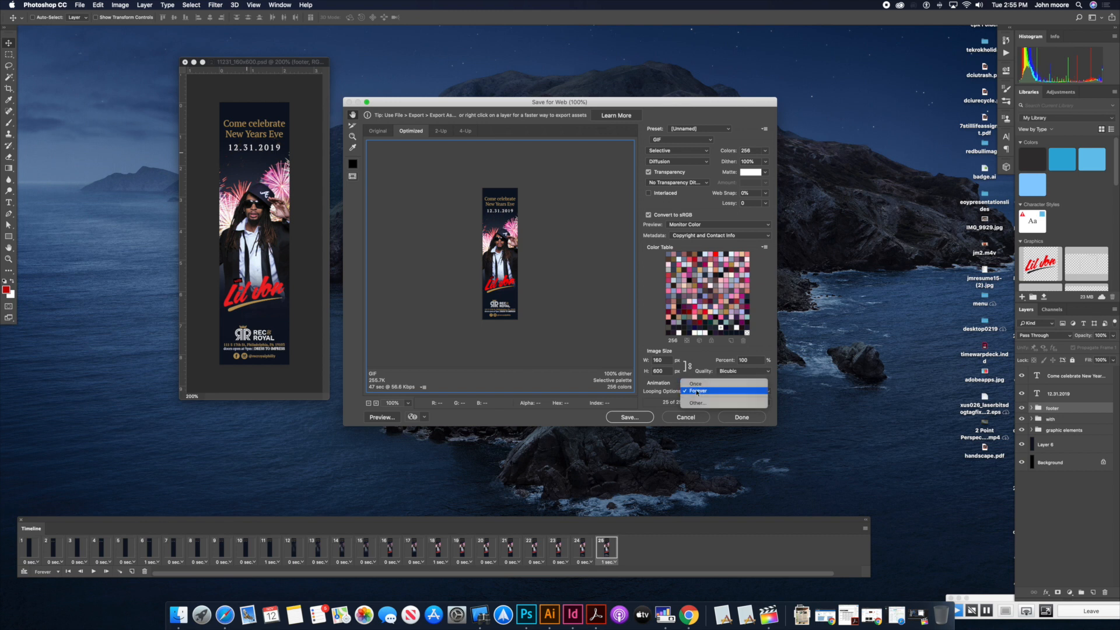
{"action": "left_click", "coordinate": [696, 391]}
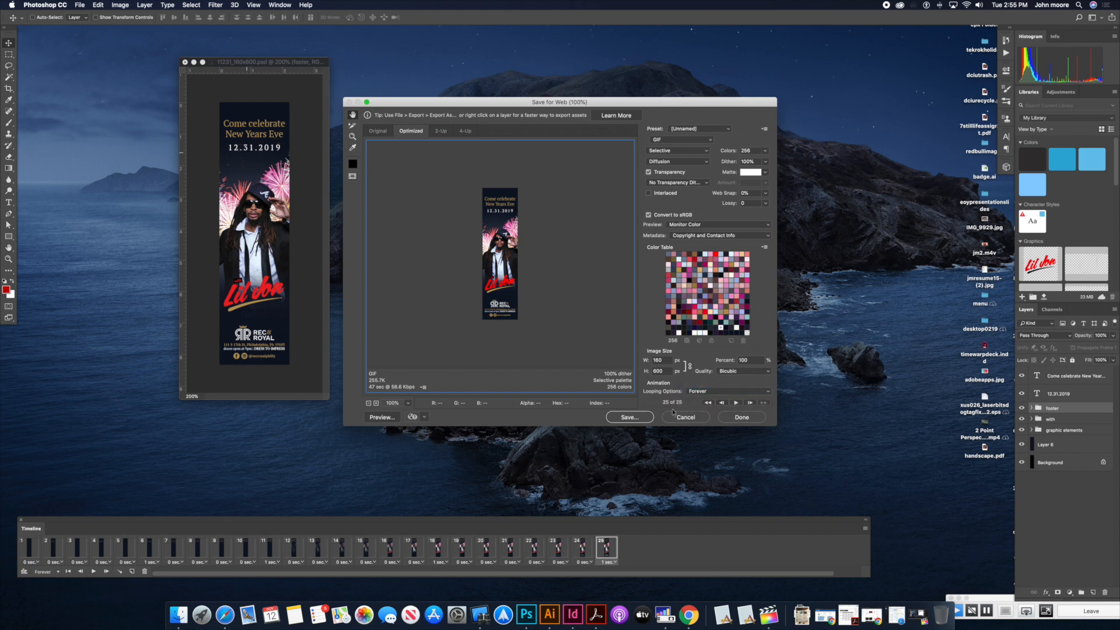
Step: Preview the animation in the export dialog and save it to the Desktop as 11231_160x600.gif, replacing the existing file
{"action": "left_click", "coordinate": [734, 404]}
{"action": "left_click", "coordinate": [735, 404]}
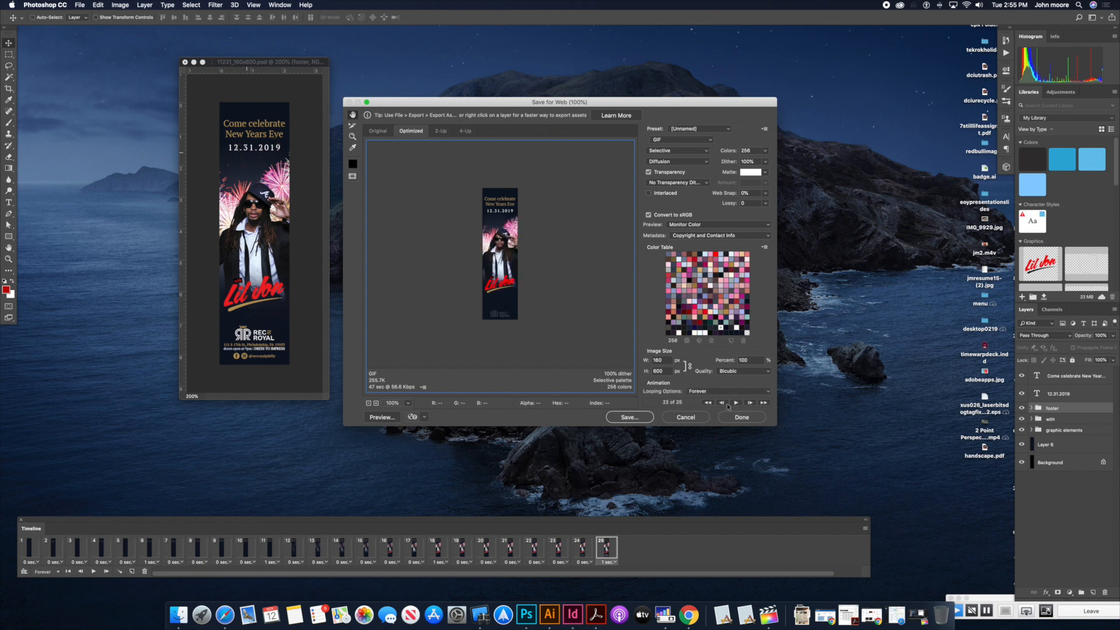
{"action": "left_click", "coordinate": [624, 418]}
{"action": "left_click", "coordinate": [758, 513]}
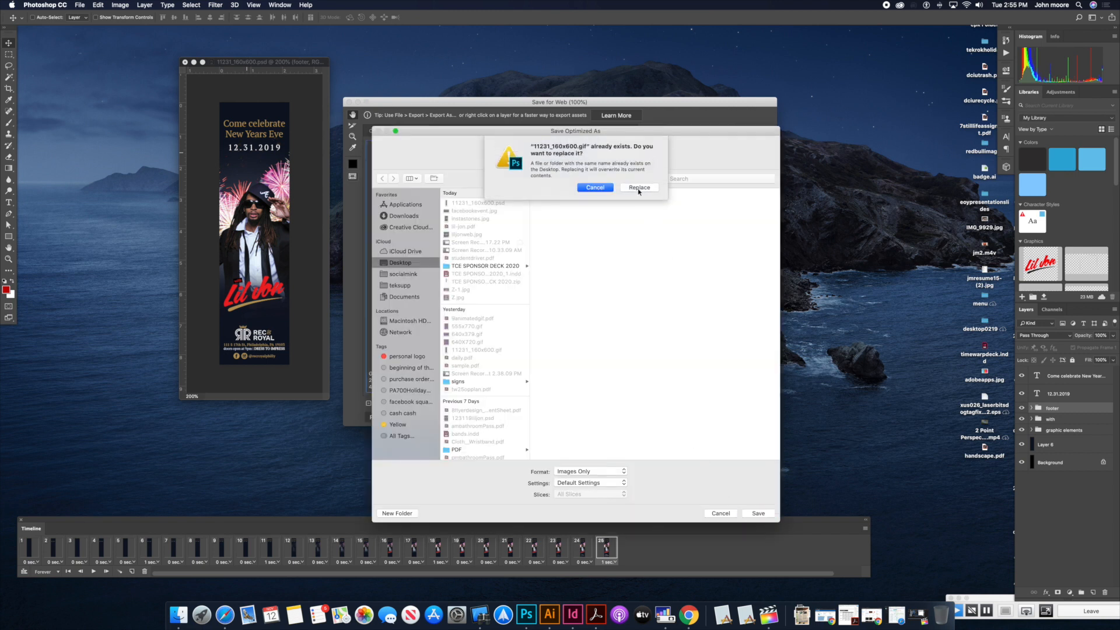
{"action": "left_click", "coordinate": [638, 188]}
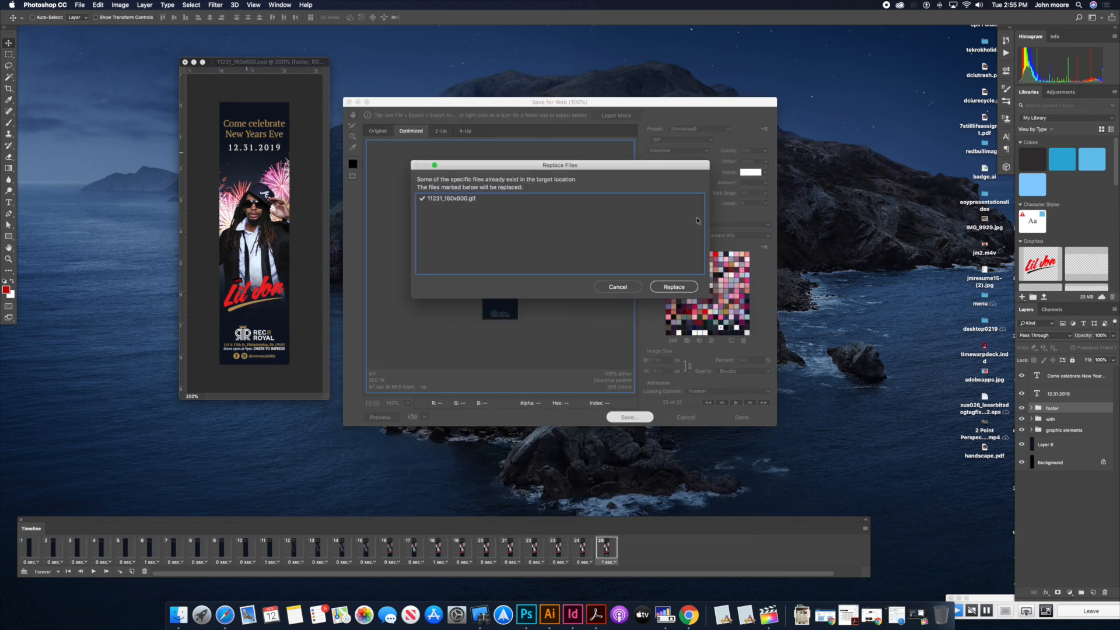
{"action": "left_click", "coordinate": [672, 284]}
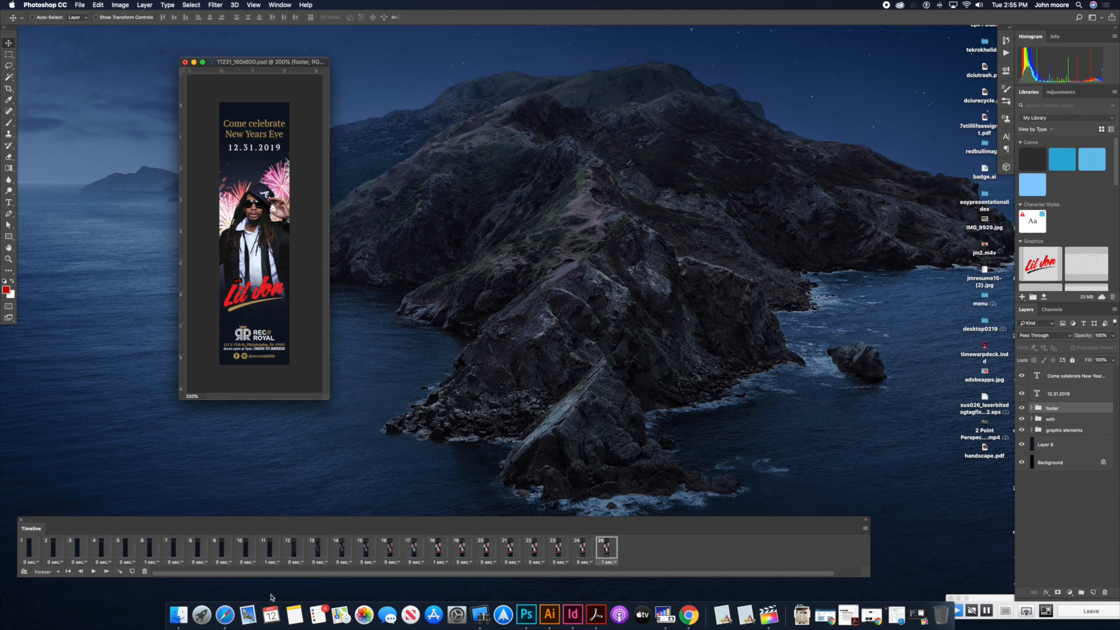
Step: Switch to Safari and open 11231_160x600.gif from the Desktop in a new tab to check the exported animation
{"action": "left_click", "coordinate": [225, 614]}
{"action": "left_click_drag", "start_coordinate": [739, 106], "coordinate": [719, 49]}
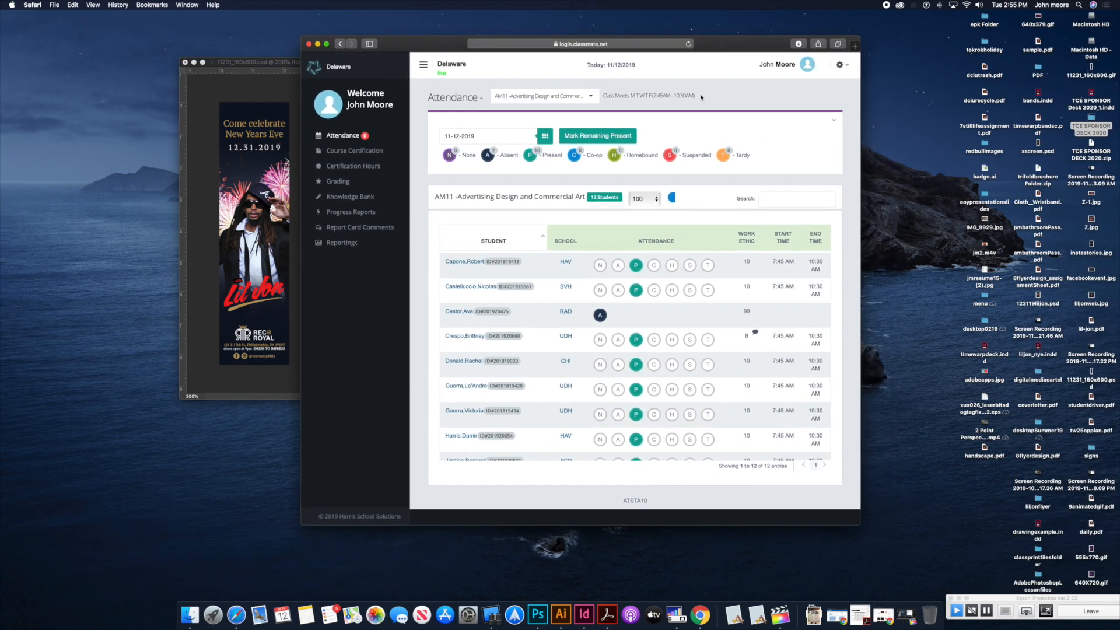
{"action": "key", "text": "super+t"}
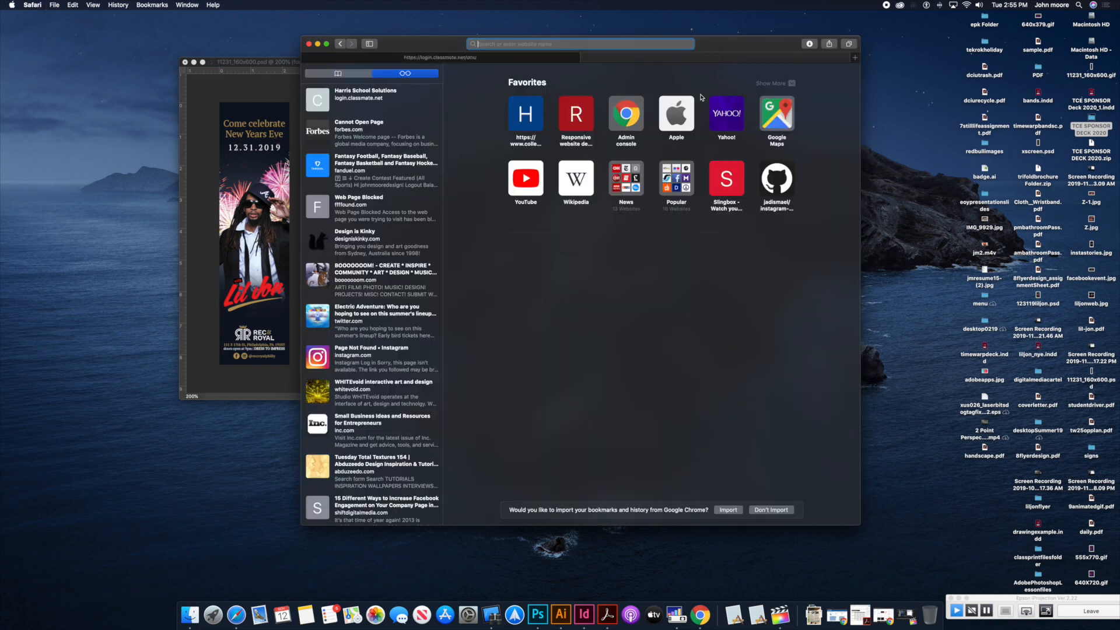
{"action": "left_click", "coordinate": [55, 4]}
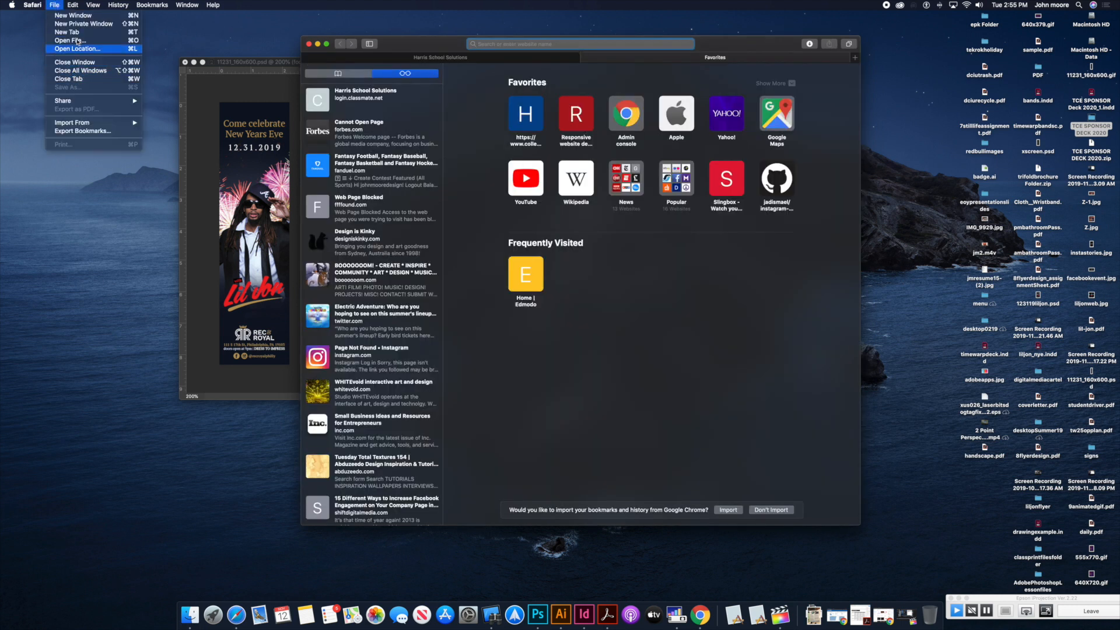
{"action": "left_click", "coordinate": [405, 76]}
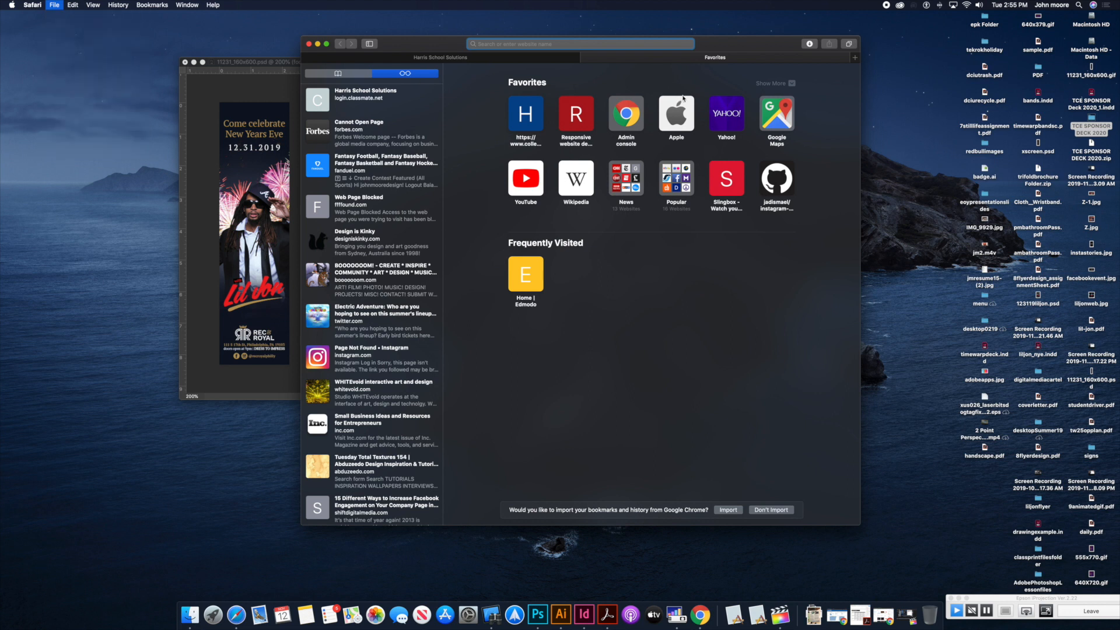
{"action": "key", "text": "super+o"}
{"action": "left_click", "coordinate": [508, 143]}
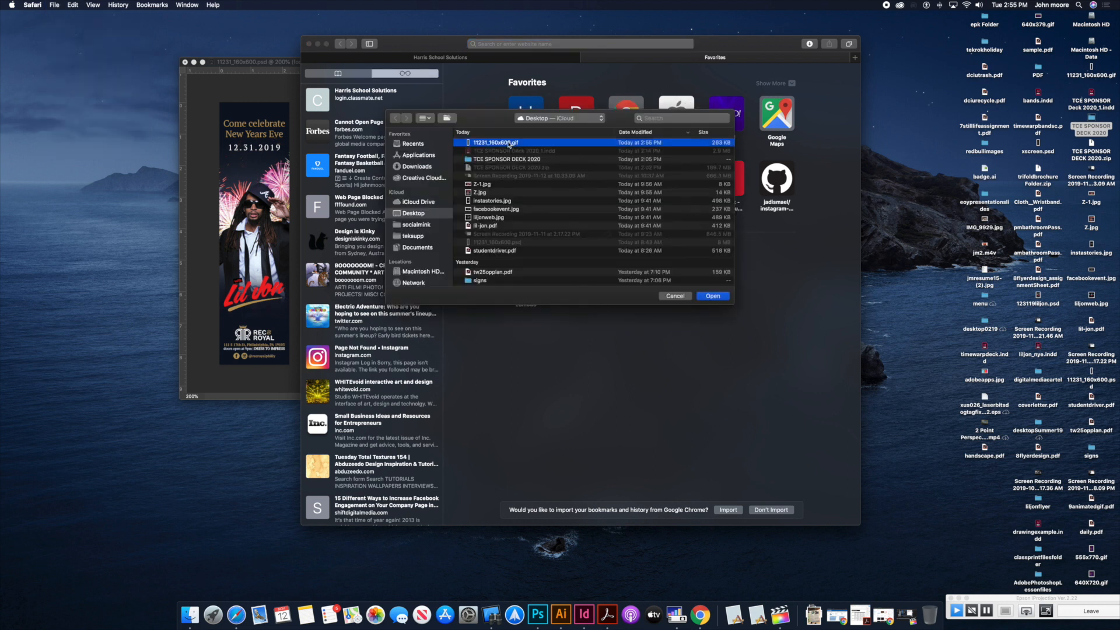
{"action": "left_click", "coordinate": [713, 296]}
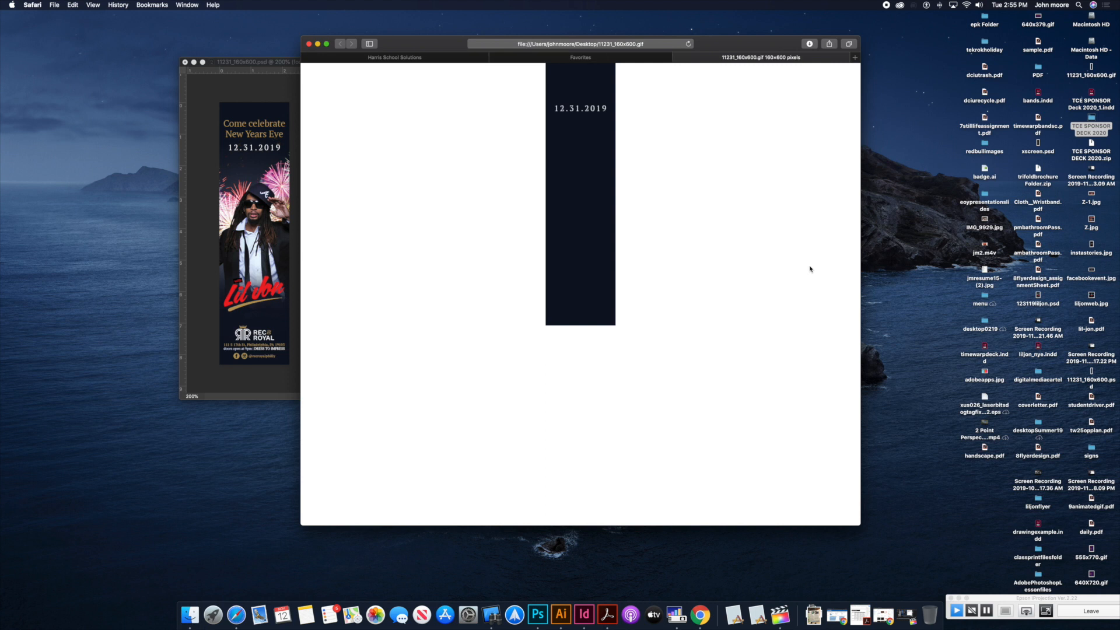